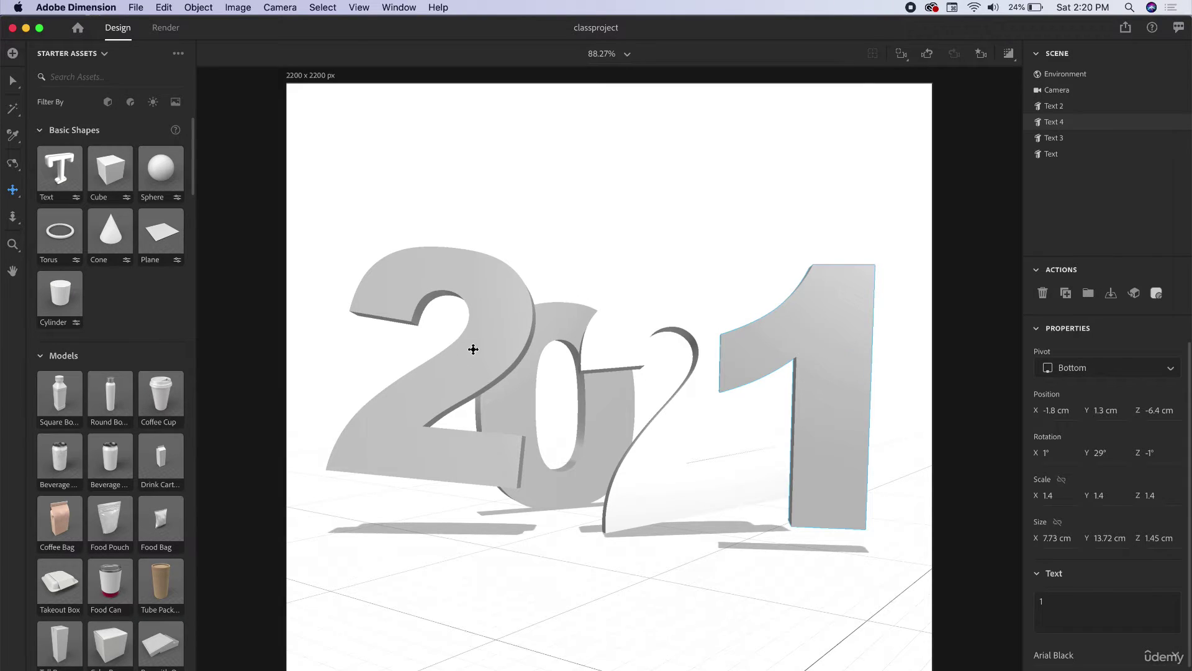
# Step: Turn on the bevel for the first 2 of the 2021 text
pyautogui.click(13, 80)
pyautogui.click(503, 276)
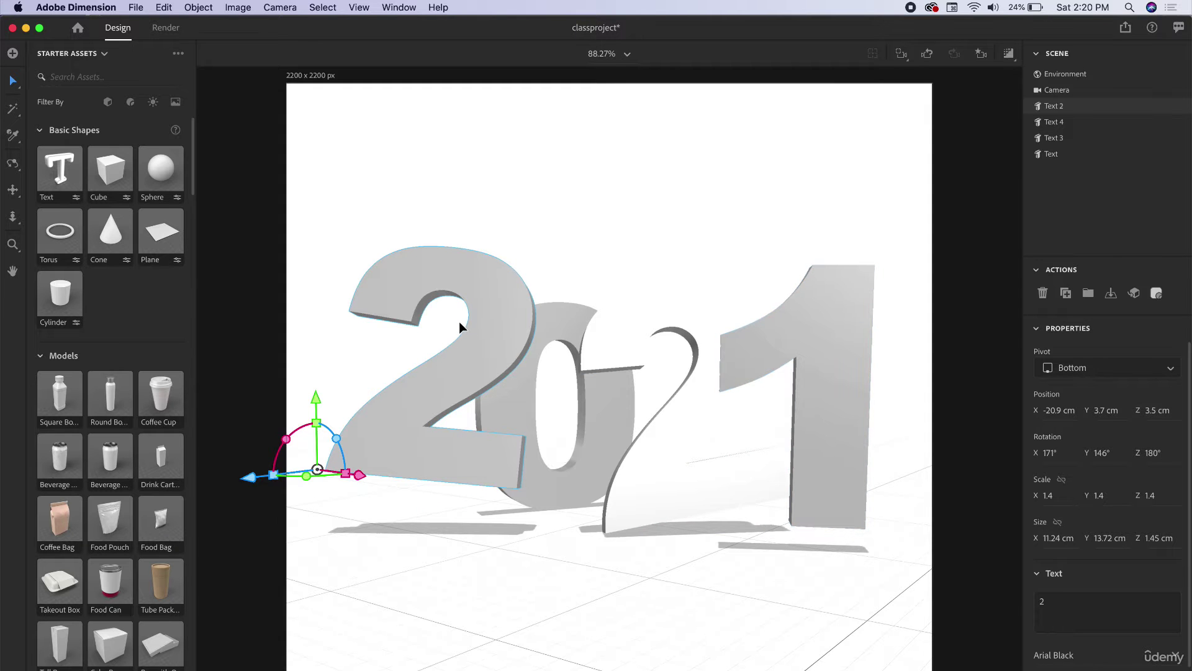
pyautogui.scroll(-3, 1139, 568)
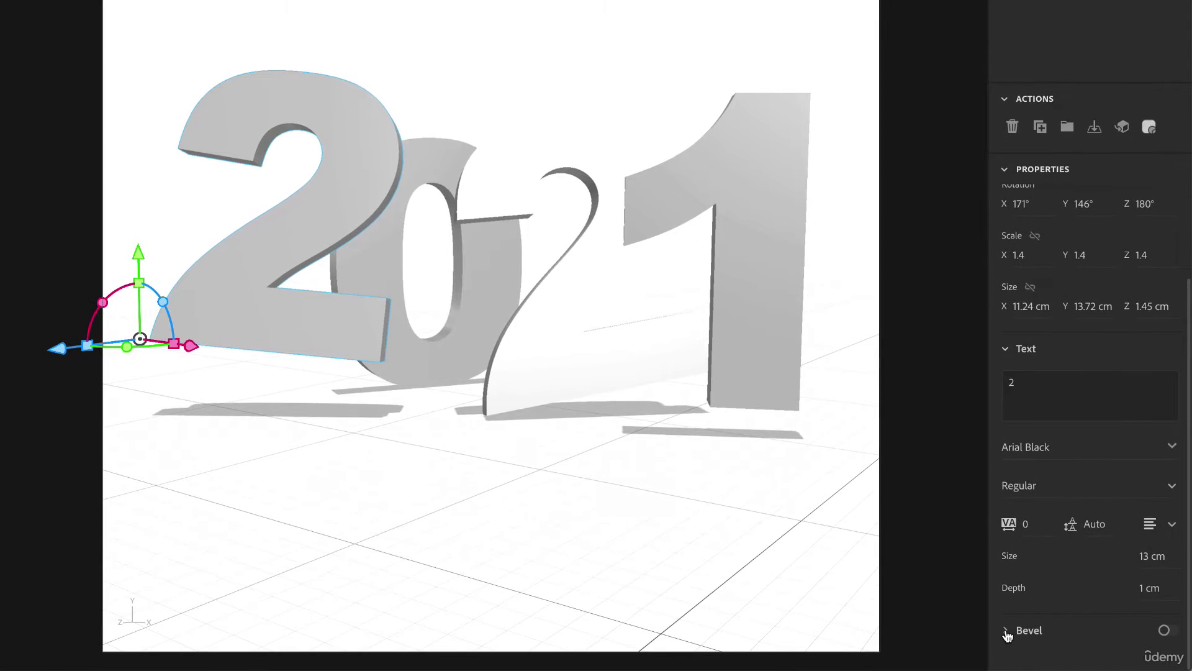
pyautogui.click(1167, 631)
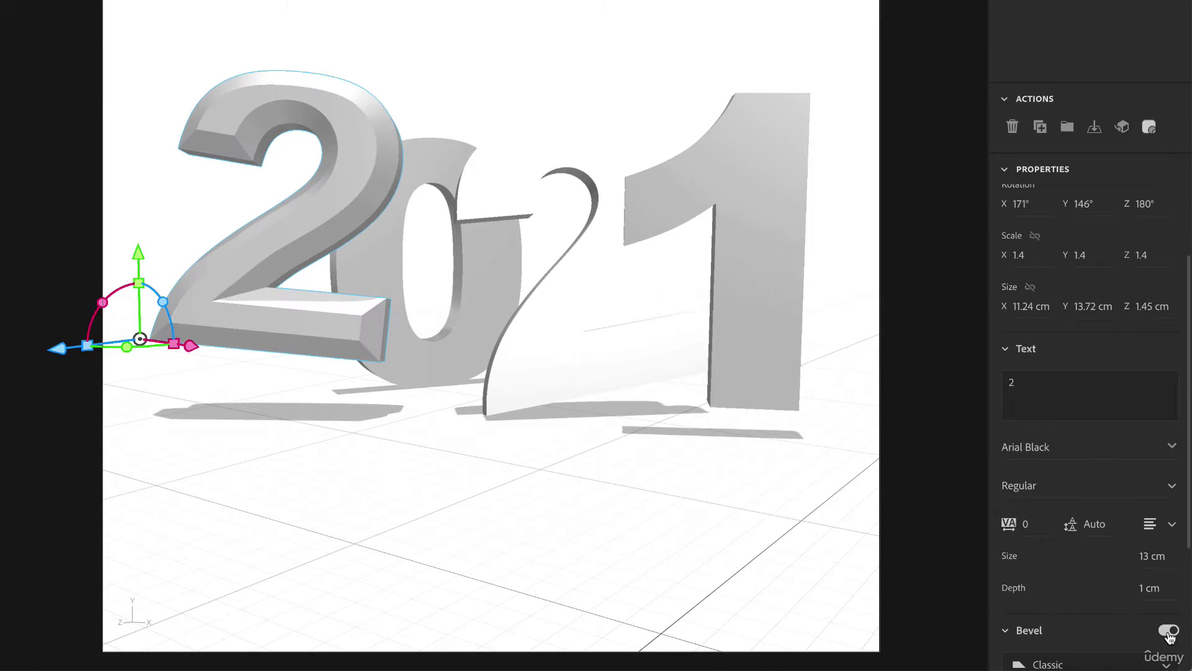
pyautogui.scroll(-3, 1140, 620)
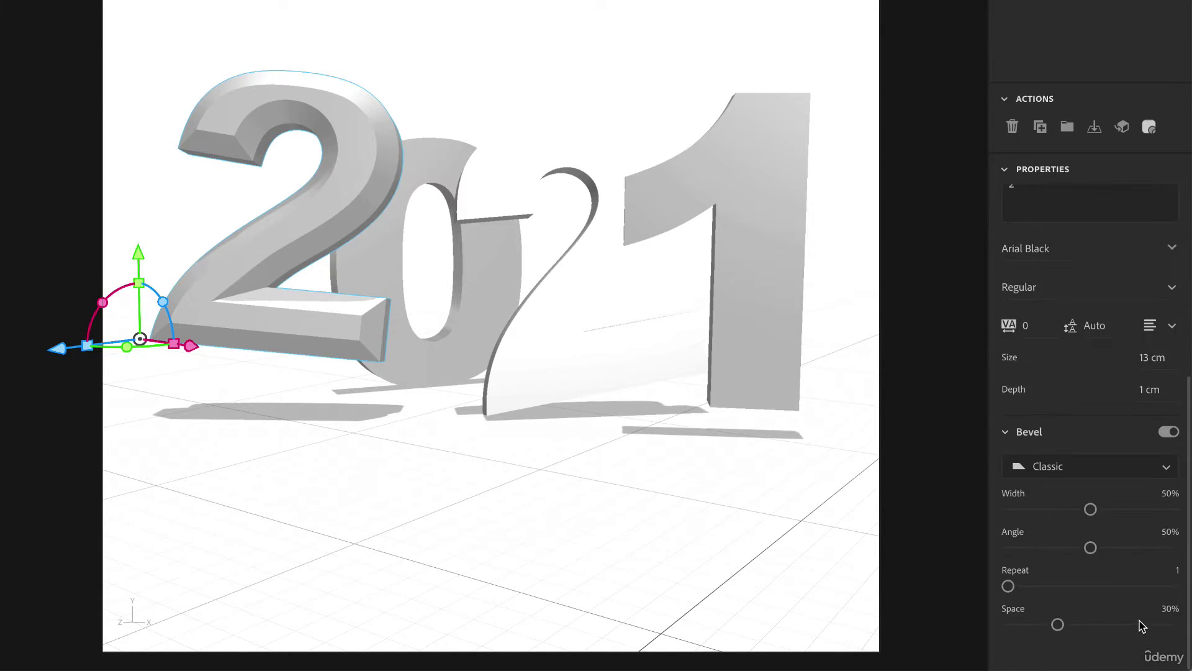
# Step: Try the Round, Convex, Step, Classic Outline and Square Outline bevel styles on the first 2
pyautogui.click(1083, 472)
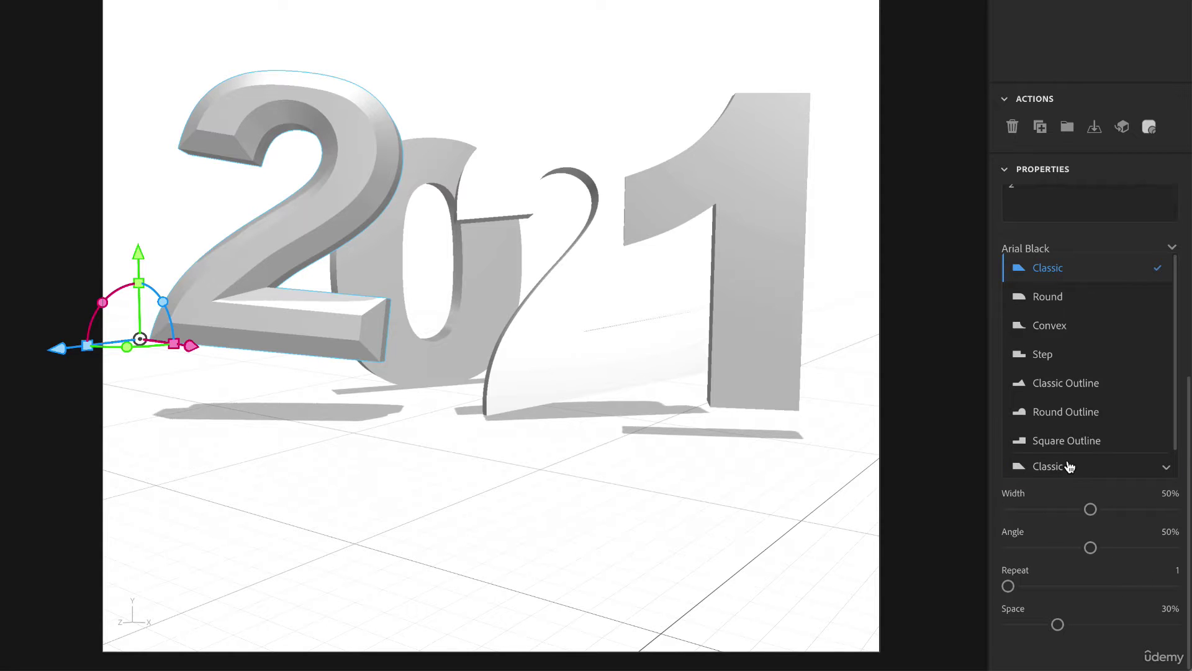
pyautogui.click(1050, 298)
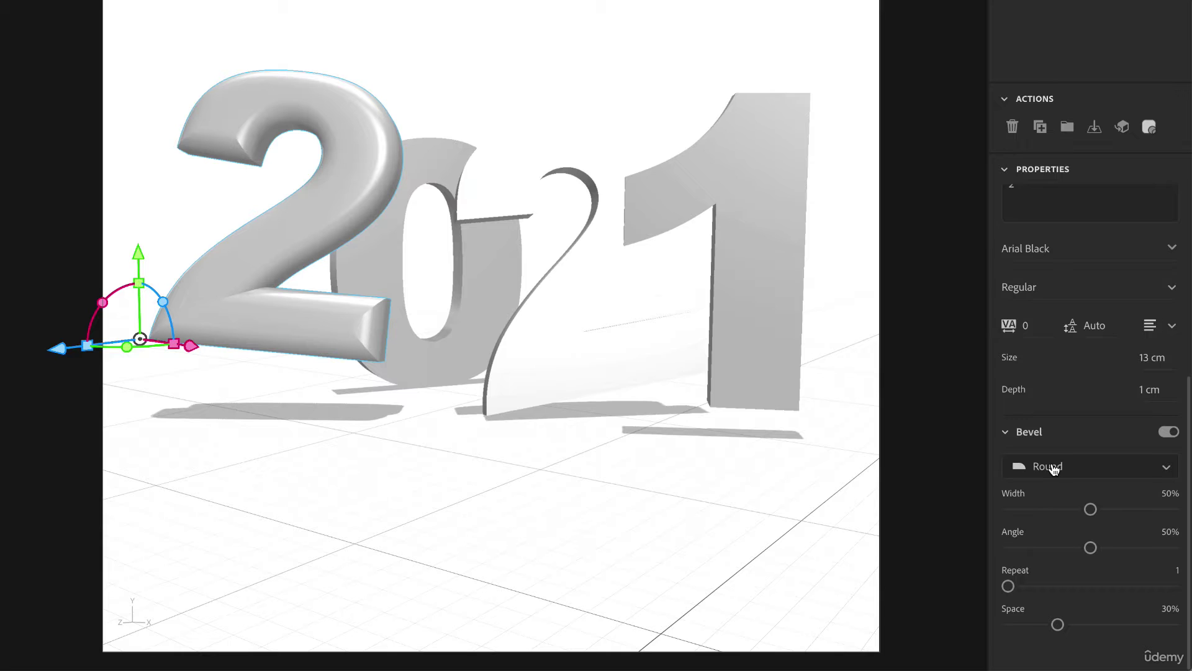
pyautogui.click(1054, 467)
pyautogui.click(1049, 324)
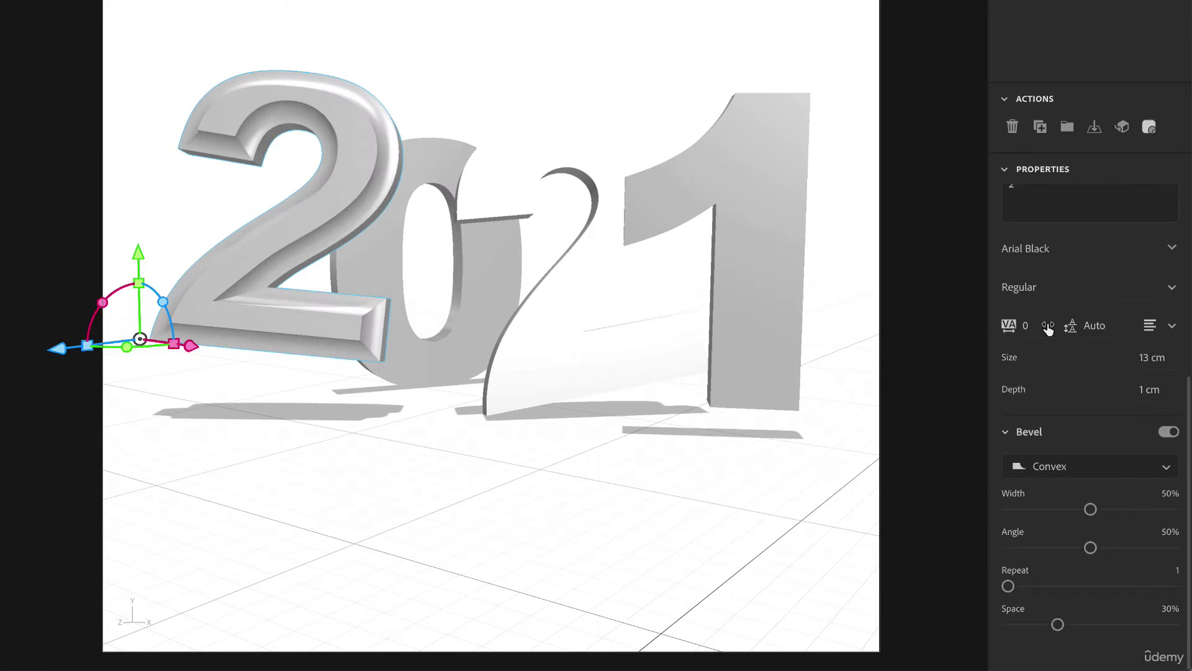
pyautogui.click(1055, 475)
pyautogui.click(1044, 353)
pyautogui.click(1028, 473)
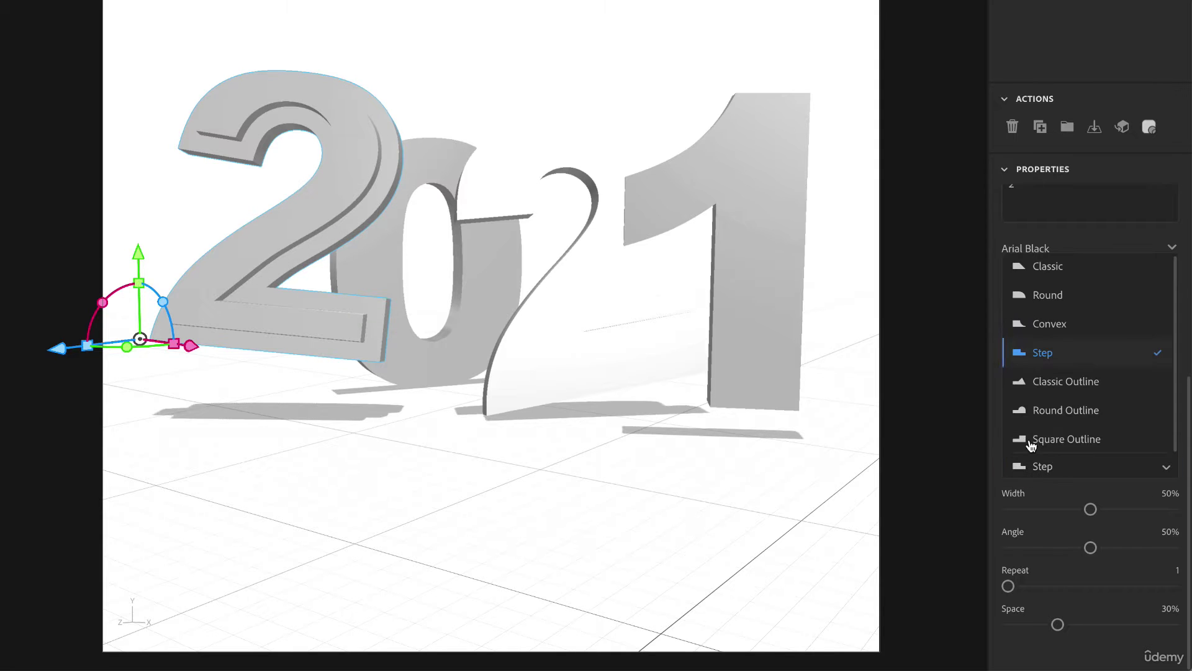
pyautogui.click(1035, 383)
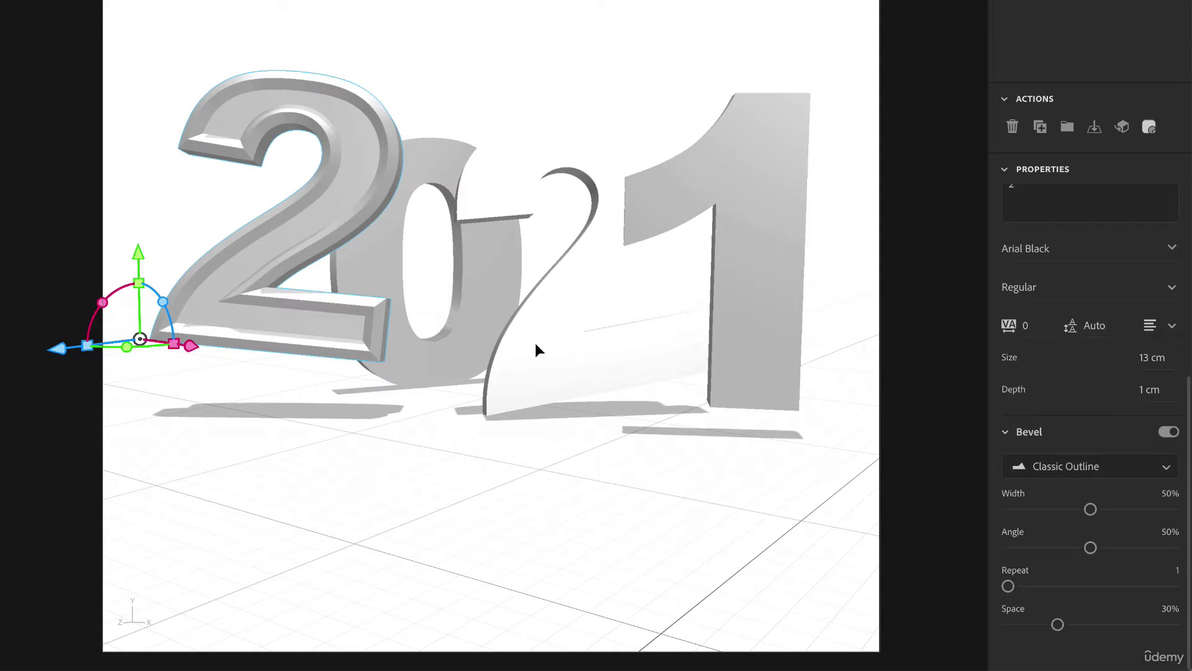
pyautogui.click(1046, 442)
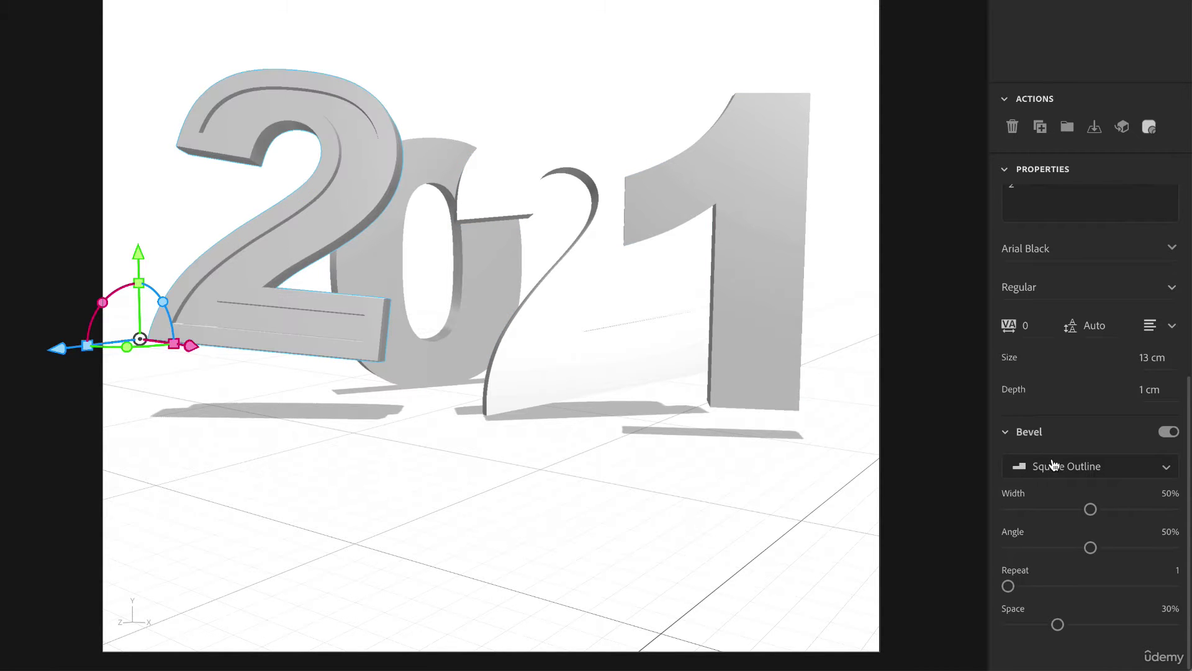
# Step: Apply the Round Outline bevel style to the first 2 with a width of 19% and an angle of 60%
pyautogui.click(1053, 465)
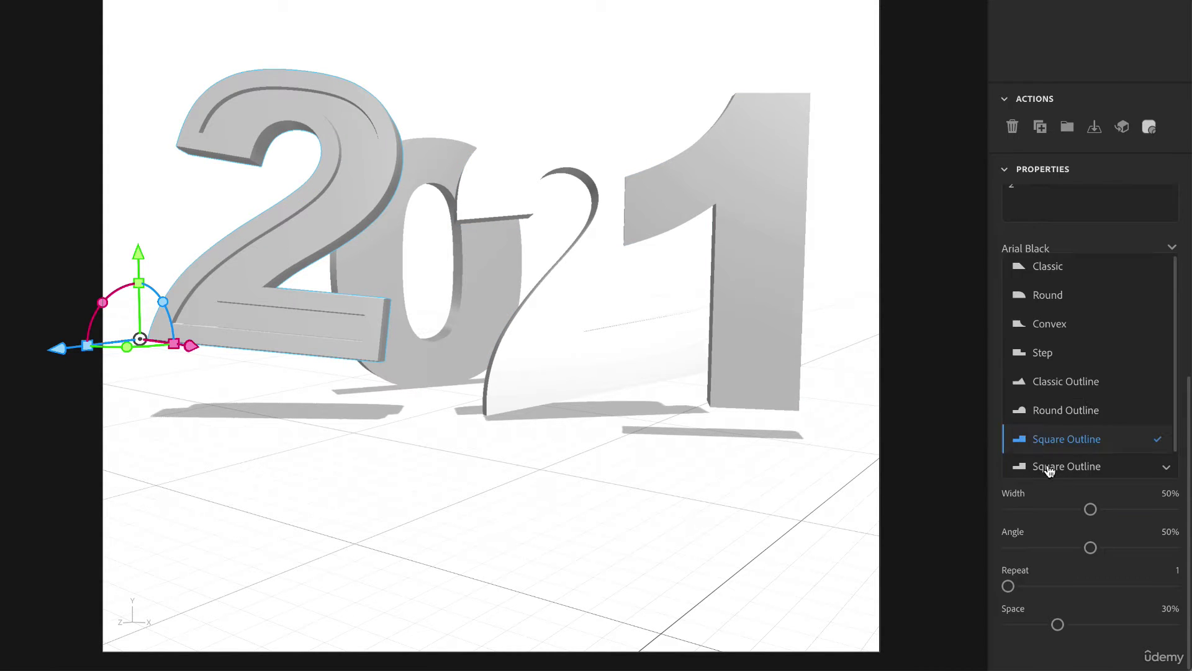
pyautogui.click(1041, 407)
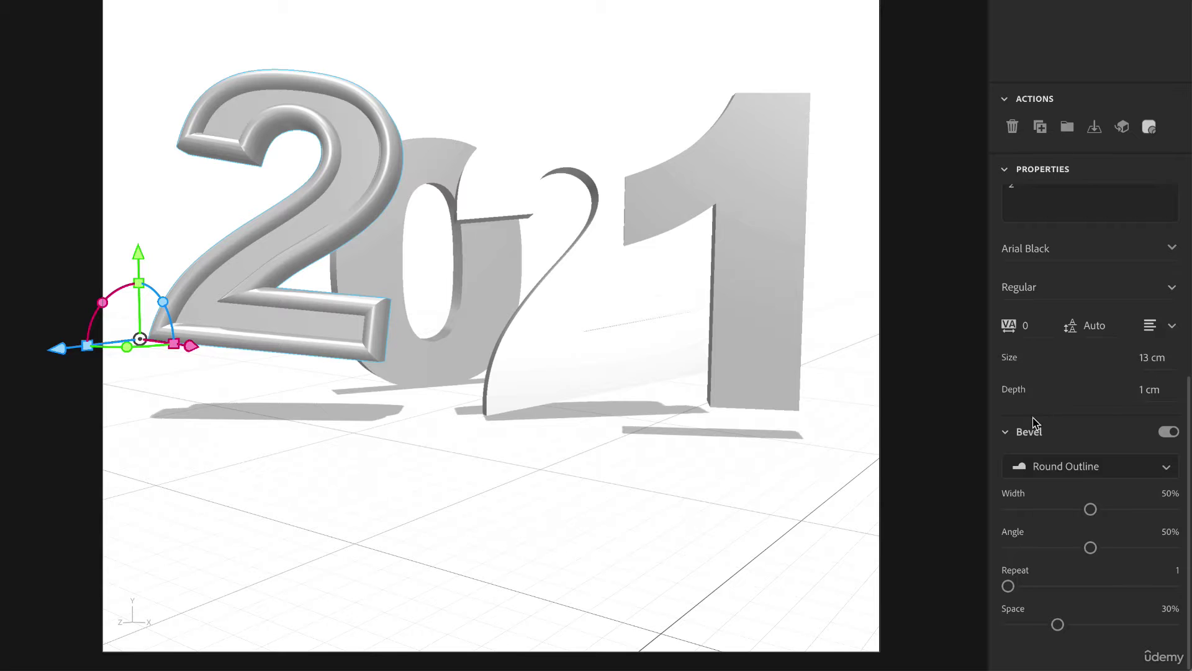
pyautogui.moveTo(1090, 509); pyautogui.dragTo(1041, 510)
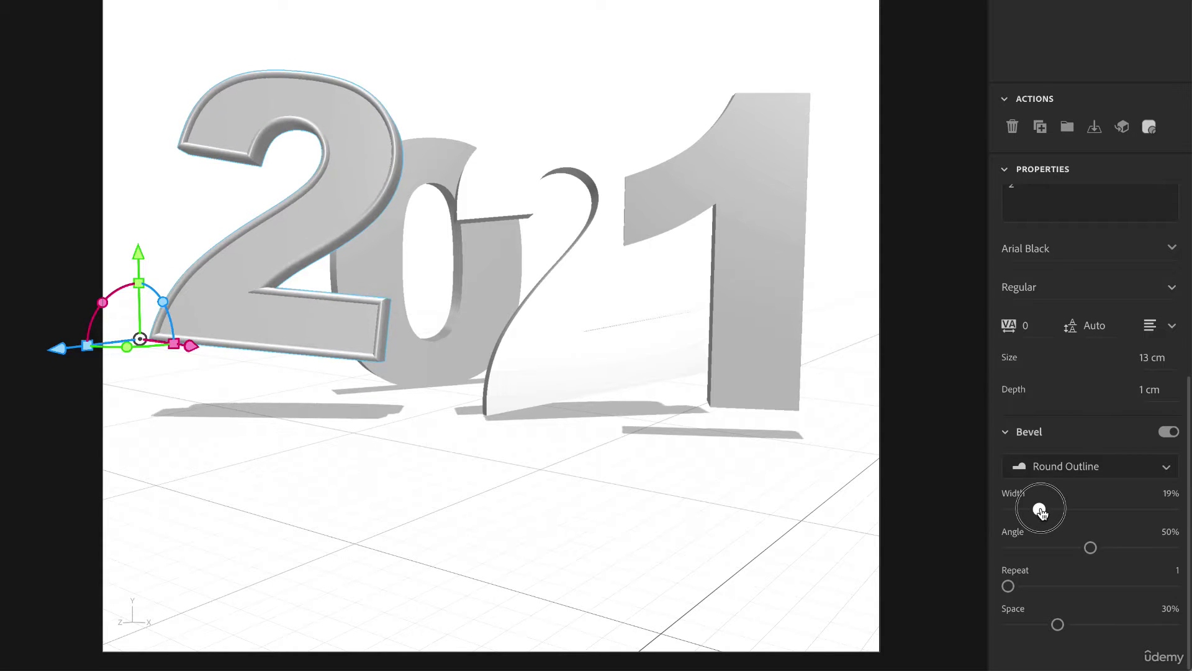
pyautogui.moveTo(1092, 553)
pyautogui.mouseDown()
pyautogui.moveTo(1187, 542)
pyautogui.moveTo(1091, 552)
pyautogui.moveTo(1107, 548)
pyautogui.mouseUp()
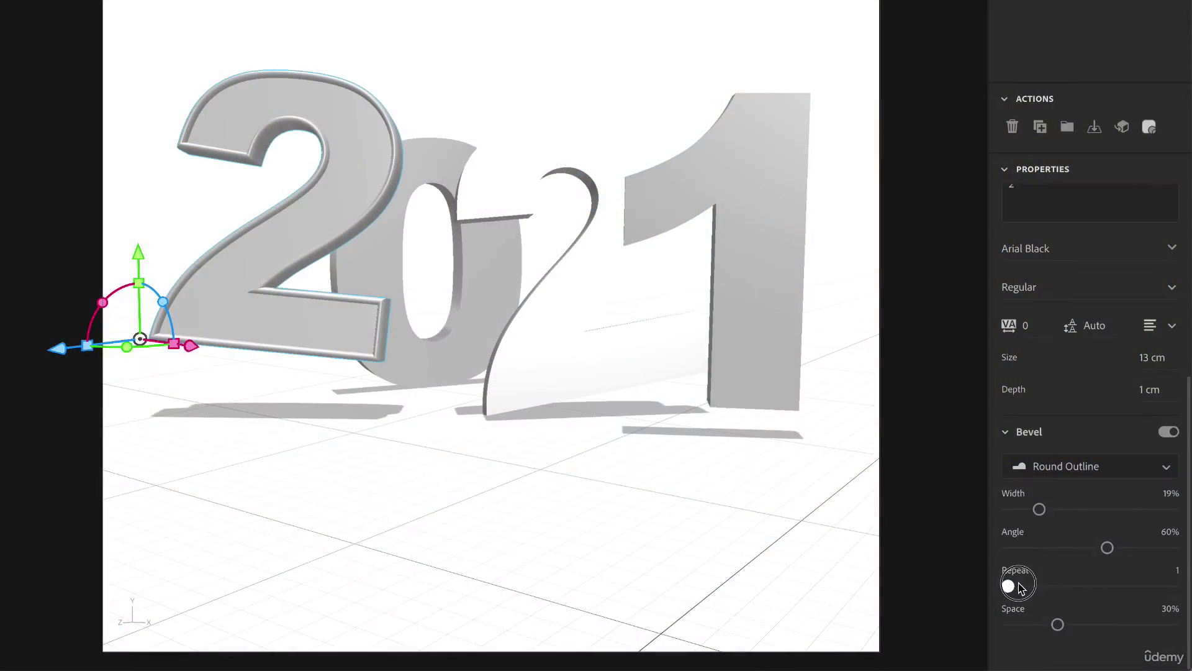
# Step: Set the first 2's bevel repeat to 2, its space to 71% and its width to 17%
pyautogui.moveTo(1022, 587)
pyautogui.mouseDown()
pyautogui.moveTo(1083, 577)
pyautogui.moveTo(1006, 578)
pyautogui.mouseUp()
pyautogui.moveTo(1061, 629)
pyautogui.mouseDown()
pyautogui.moveTo(1130, 607)
pyautogui.moveTo(1063, 616)
pyautogui.mouseUp()
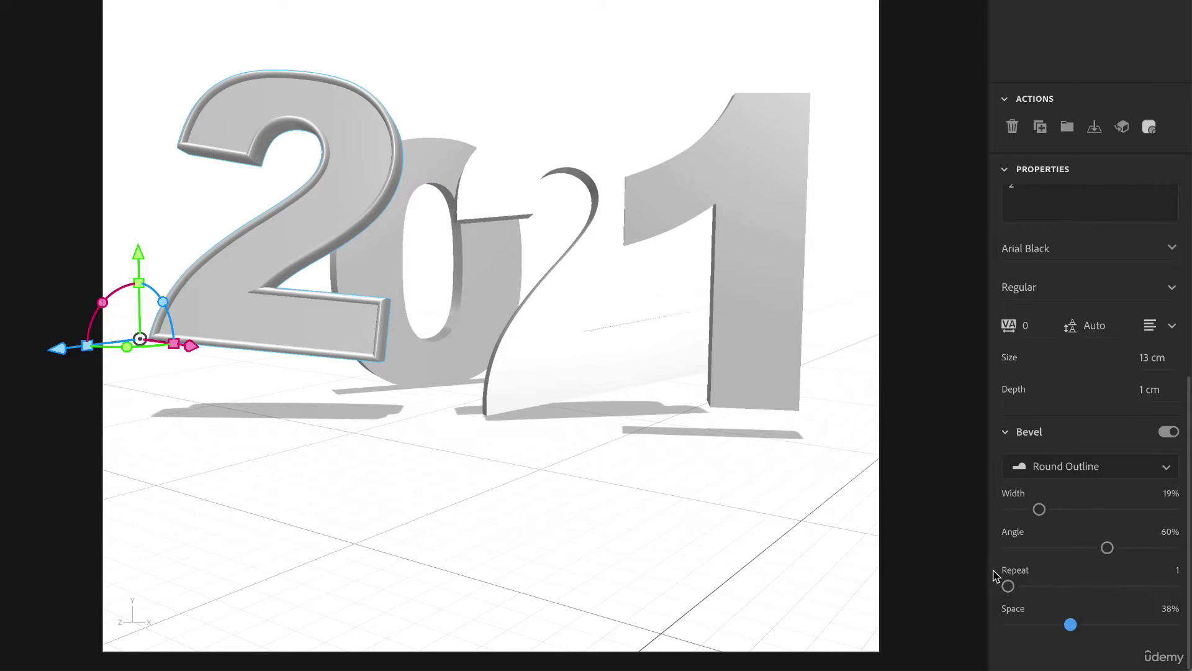
pyautogui.moveTo(1008, 588); pyautogui.dragTo(1026, 586)
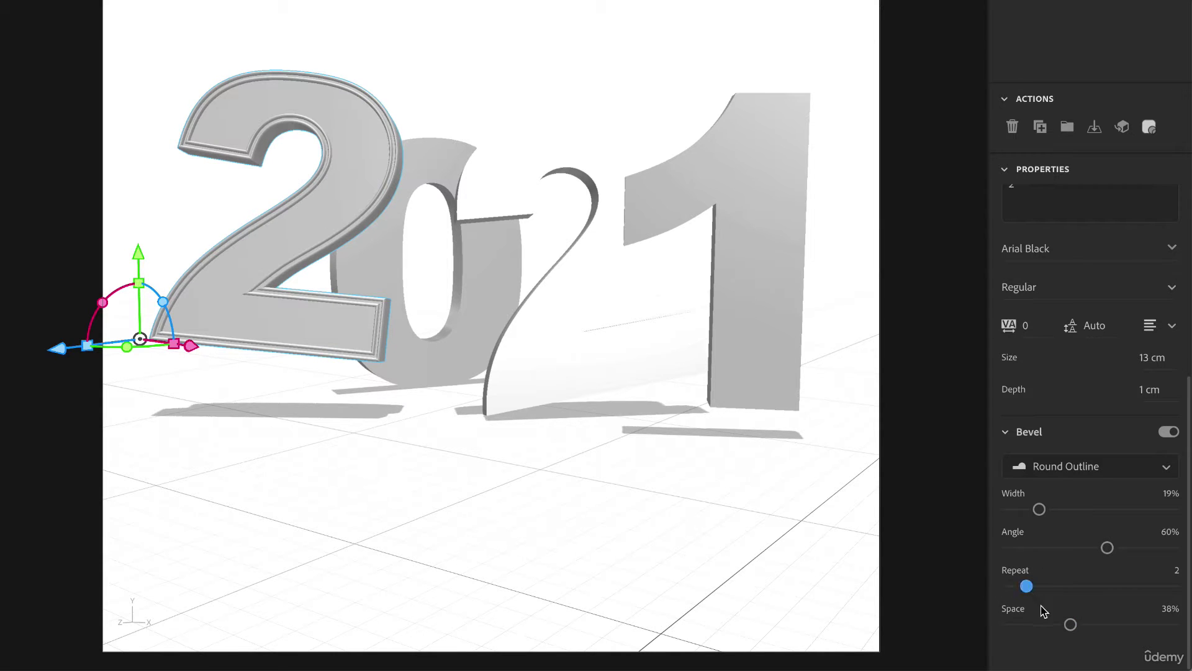
pyautogui.moveTo(1072, 627); pyautogui.dragTo(1125, 624)
pyautogui.click(1036, 508)
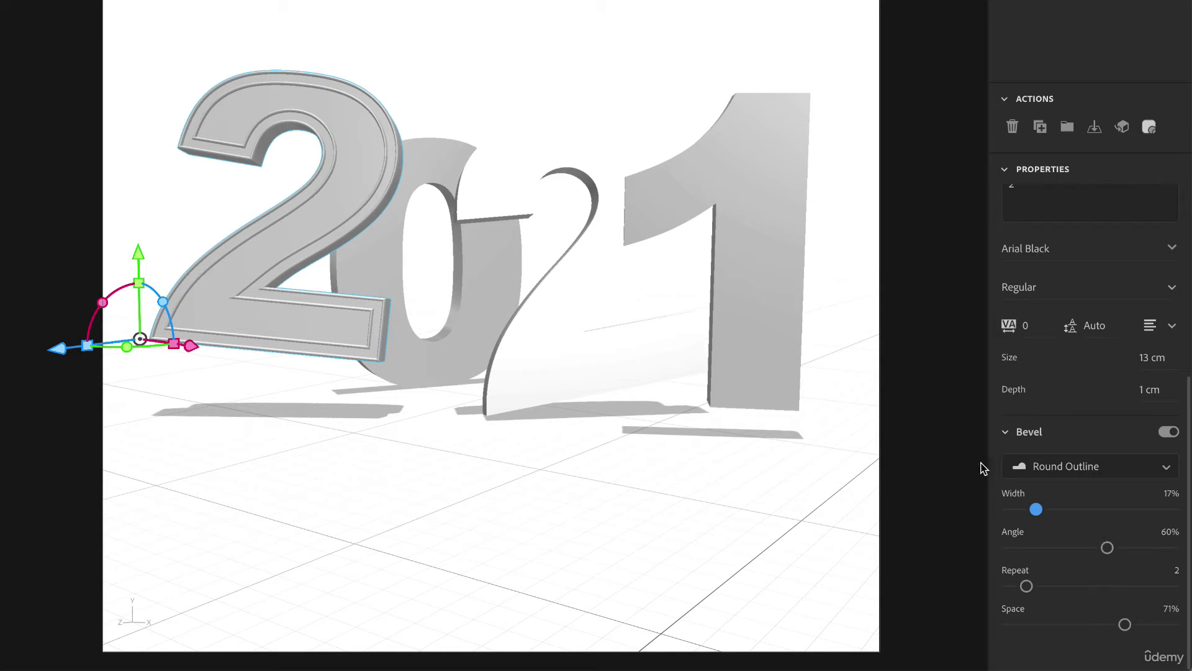
# Step: Turn on the bevel for the 0, choose the Round style and reduce the bevel width slightly
pyautogui.click(374, 251)
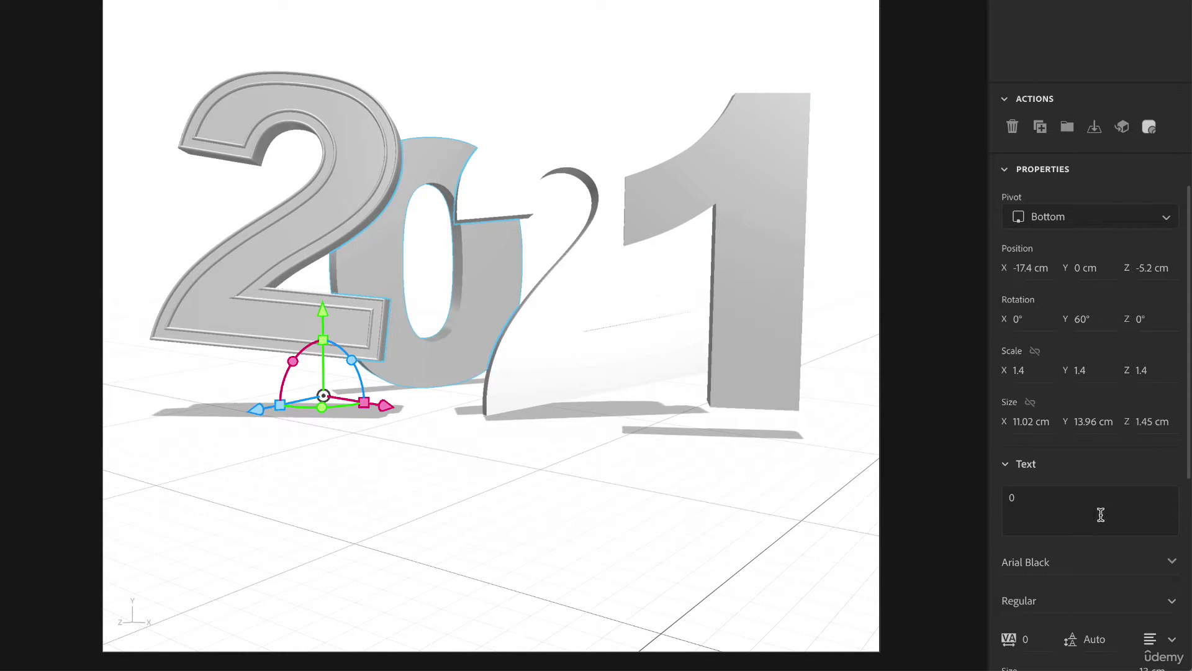
pyautogui.scroll(-5, 1101, 514)
pyautogui.click(1165, 433)
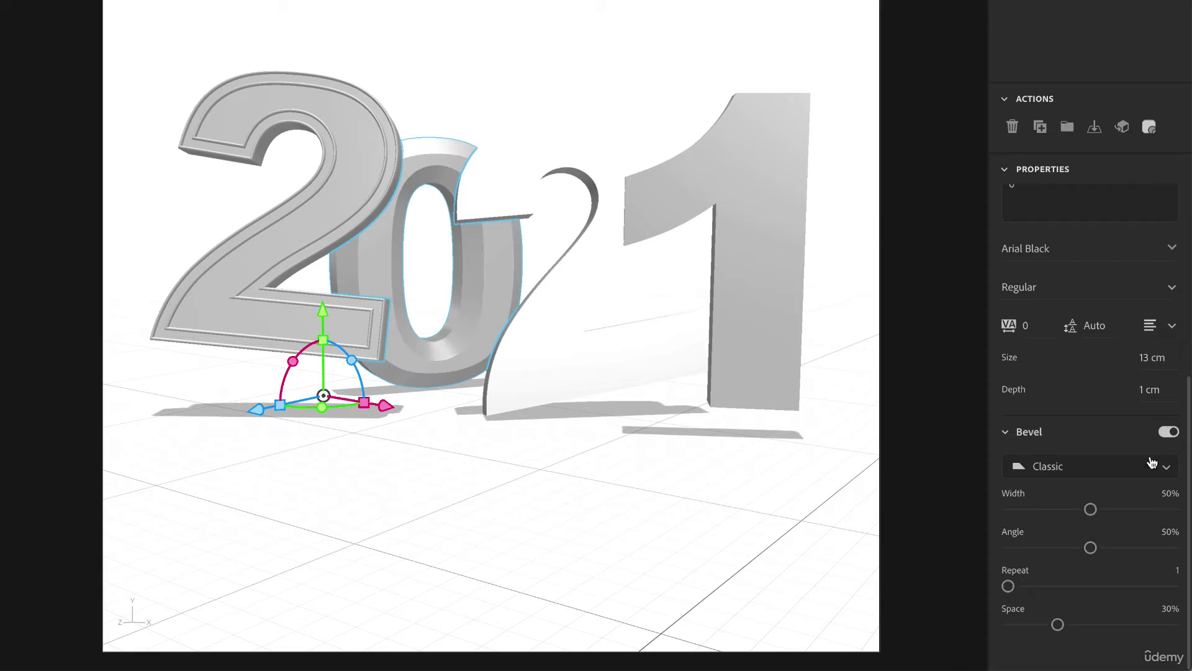
pyautogui.click(1139, 469)
pyautogui.click(1051, 300)
pyautogui.moveTo(1090, 510)
pyautogui.mouseDown()
pyautogui.moveTo(1162, 509)
pyautogui.moveTo(1070, 509)
pyautogui.mouseUp()
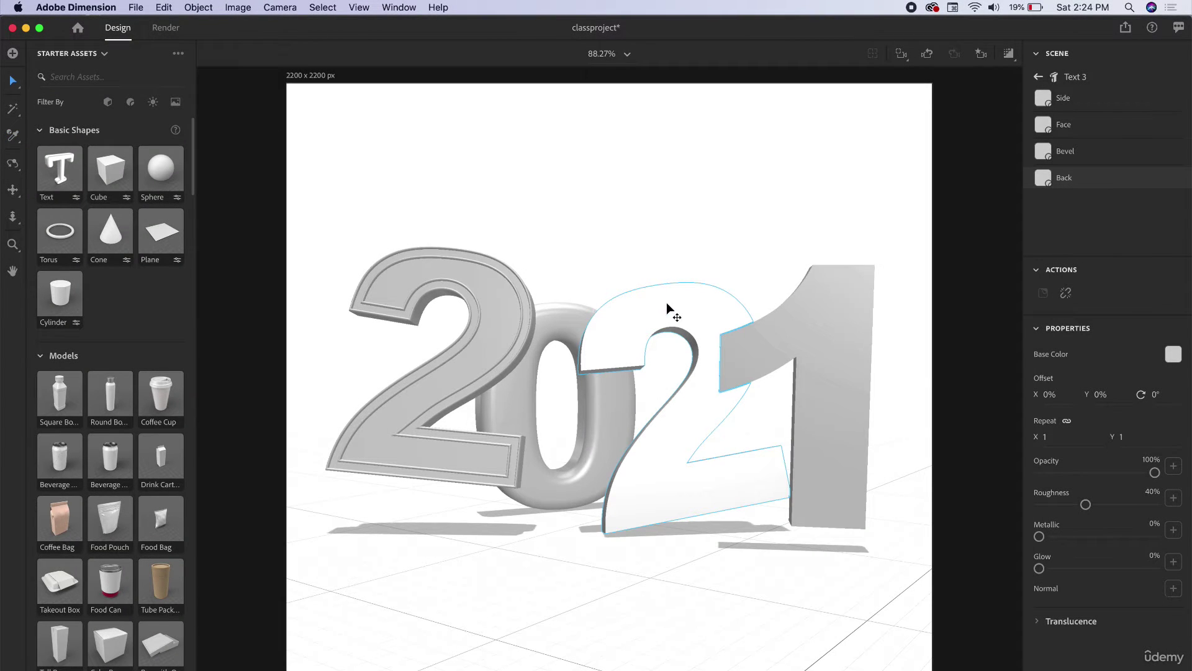
# Step: Turn on a Classic bevel for the second 2 and set its width to 24%
pyautogui.click(668, 306)
pyautogui.scroll(-5, 1176, 657)
pyautogui.click(1105, 571)
pyautogui.click(1075, 407)
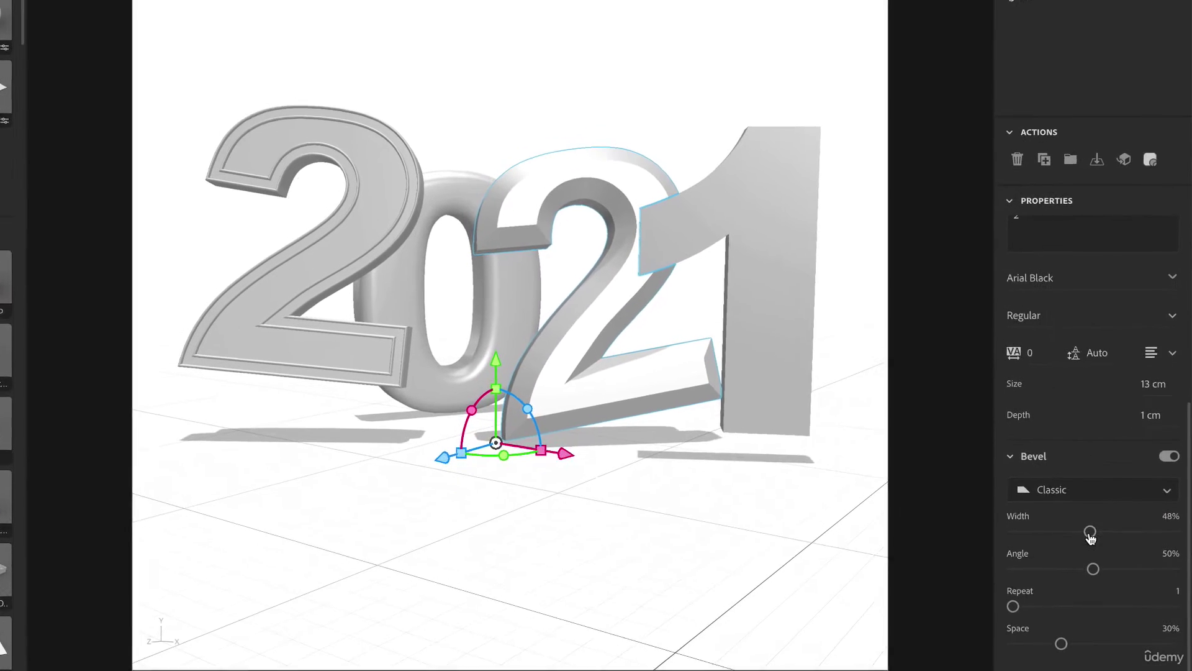
pyautogui.moveTo(1100, 607); pyautogui.dragTo(1070, 607)
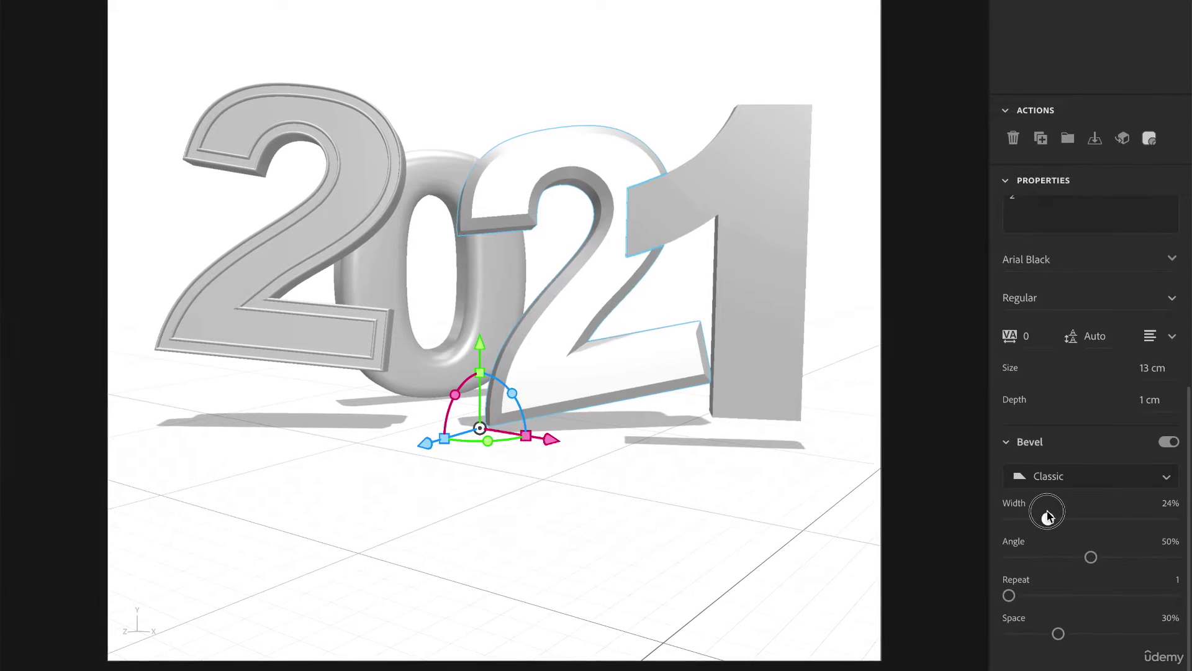
# Step: Set the second 2's bevel angle to 83%, repeat to 3 and space to 61%
pyautogui.moveTo(1091, 559); pyautogui.dragTo(1146, 549)
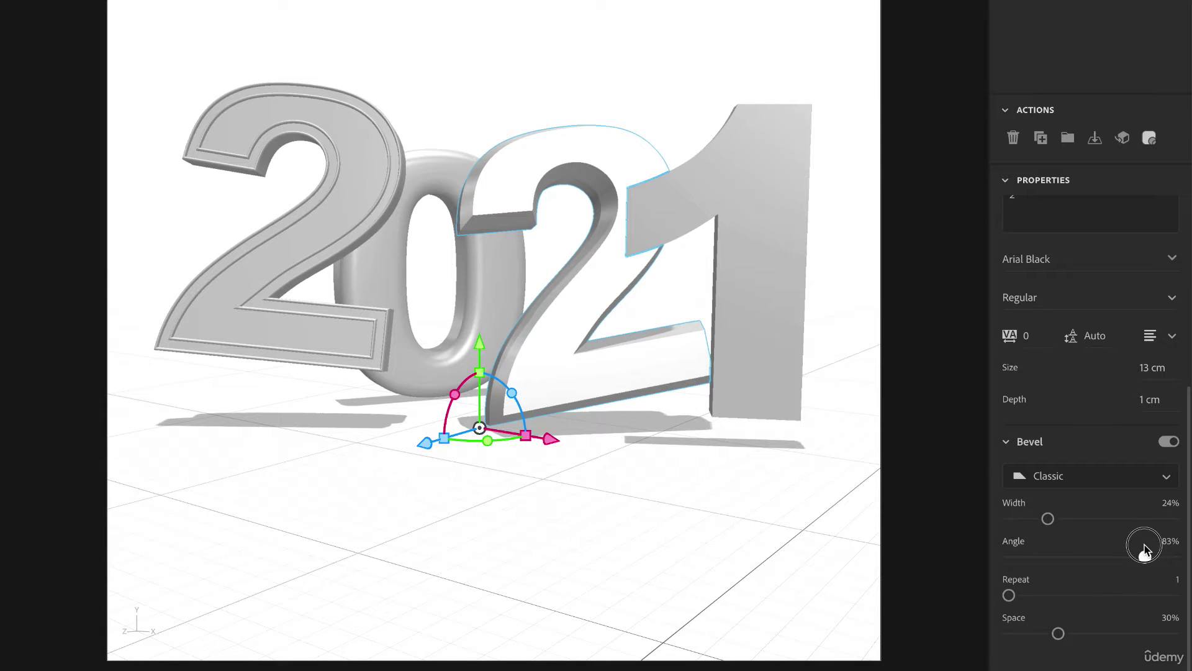
pyautogui.moveTo(1009, 595); pyautogui.dragTo(1049, 596)
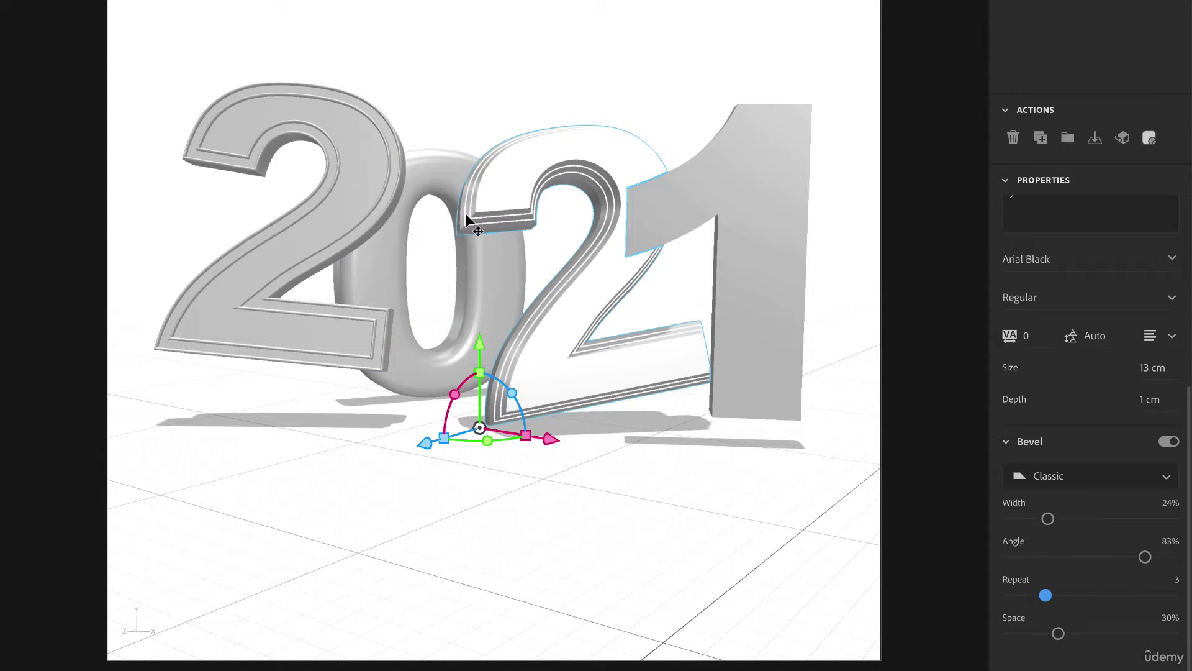
pyautogui.moveTo(1058, 635); pyautogui.dragTo(1109, 621)
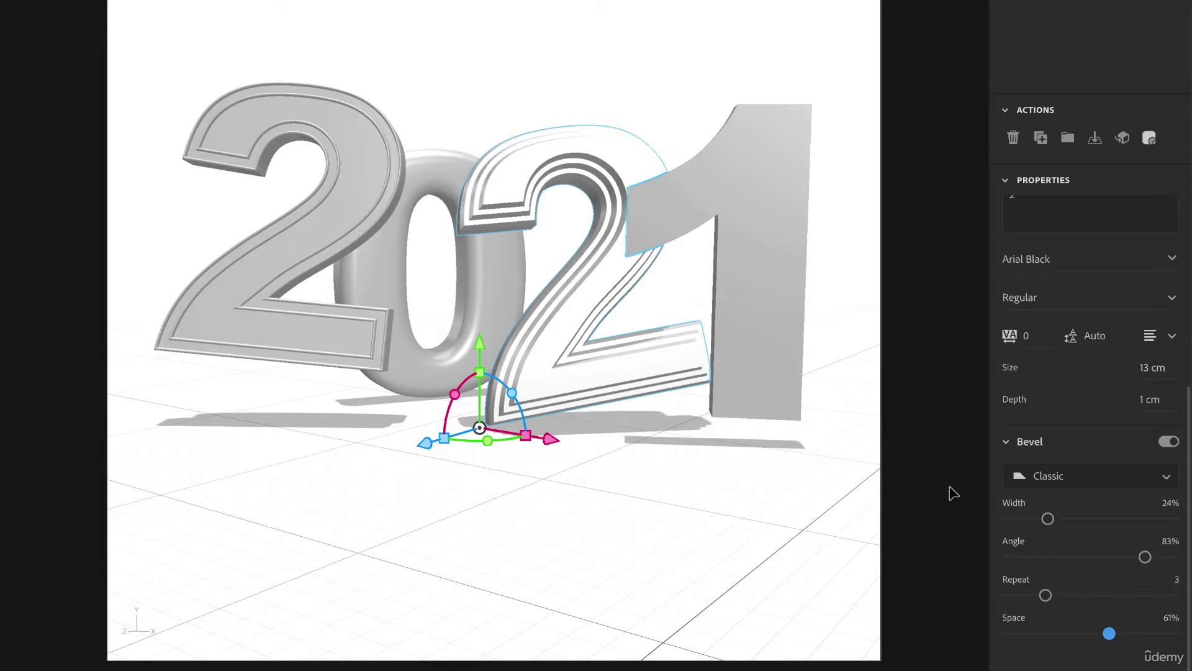
# Step: Turn on the bevel for the 1, give it the Round style and deselect the text
pyautogui.click(763, 215)
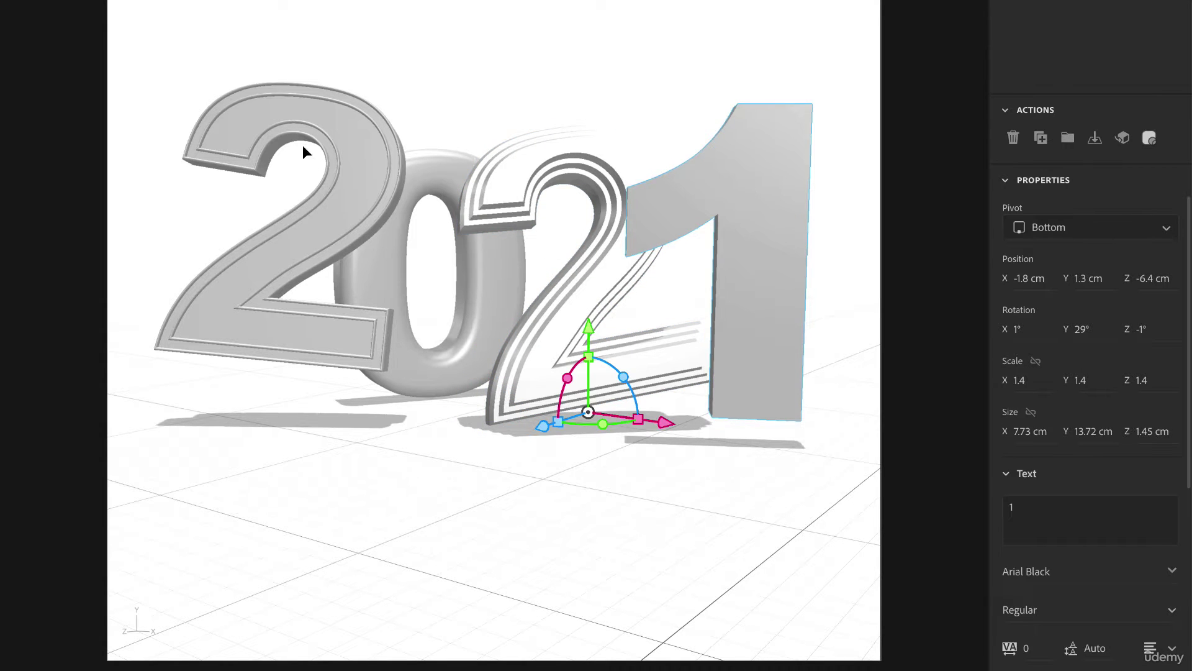
pyautogui.scroll(-3, 1076, 562)
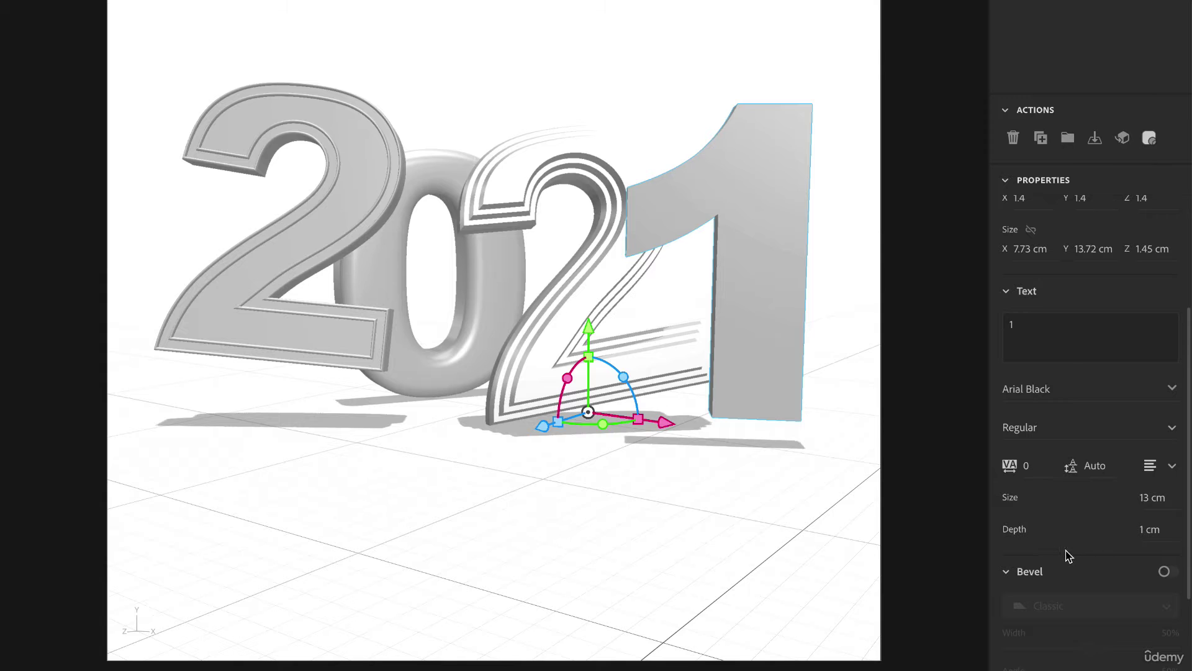
pyautogui.click(1163, 571)
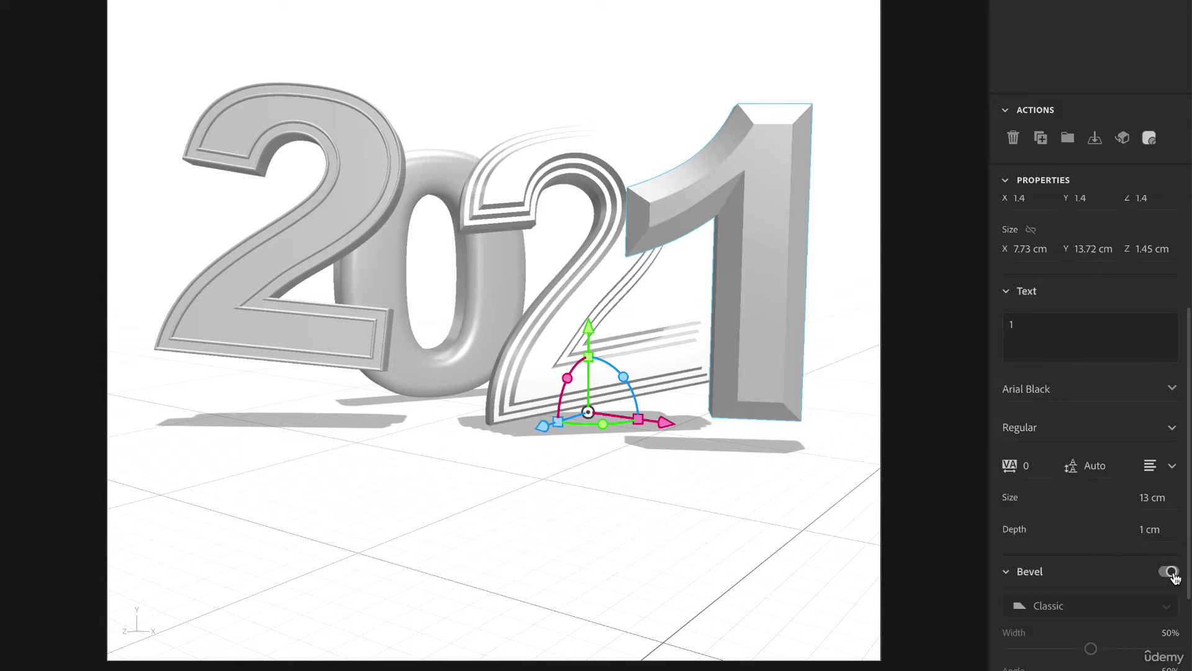
pyautogui.click(1053, 607)
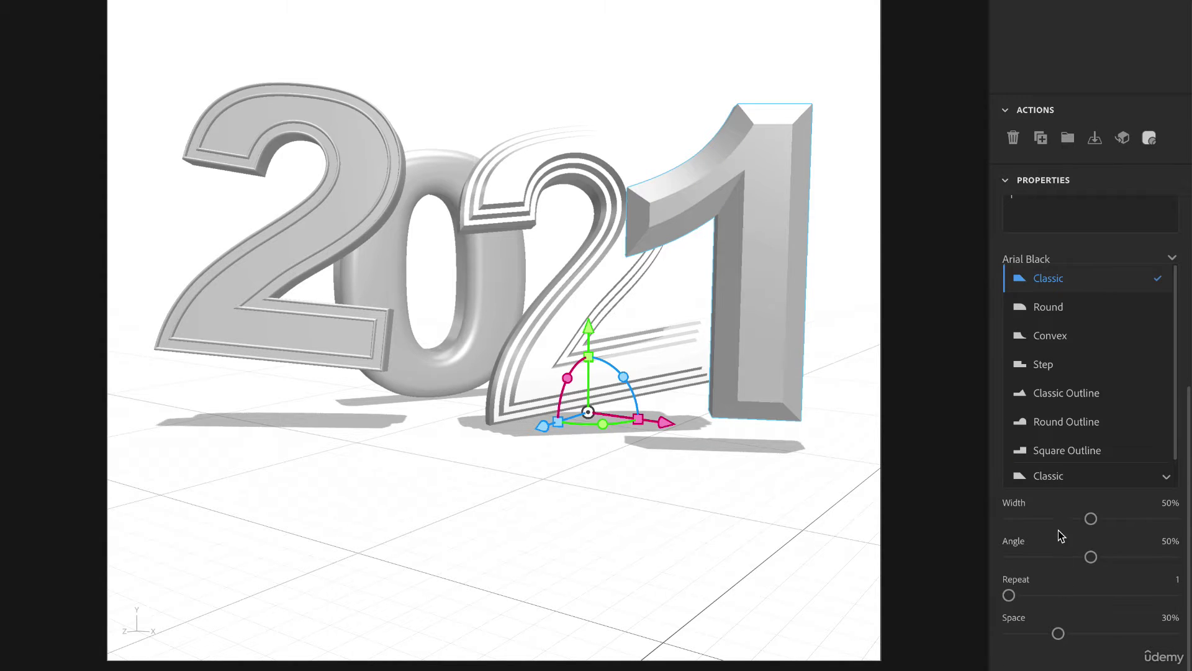
pyautogui.click(1053, 422)
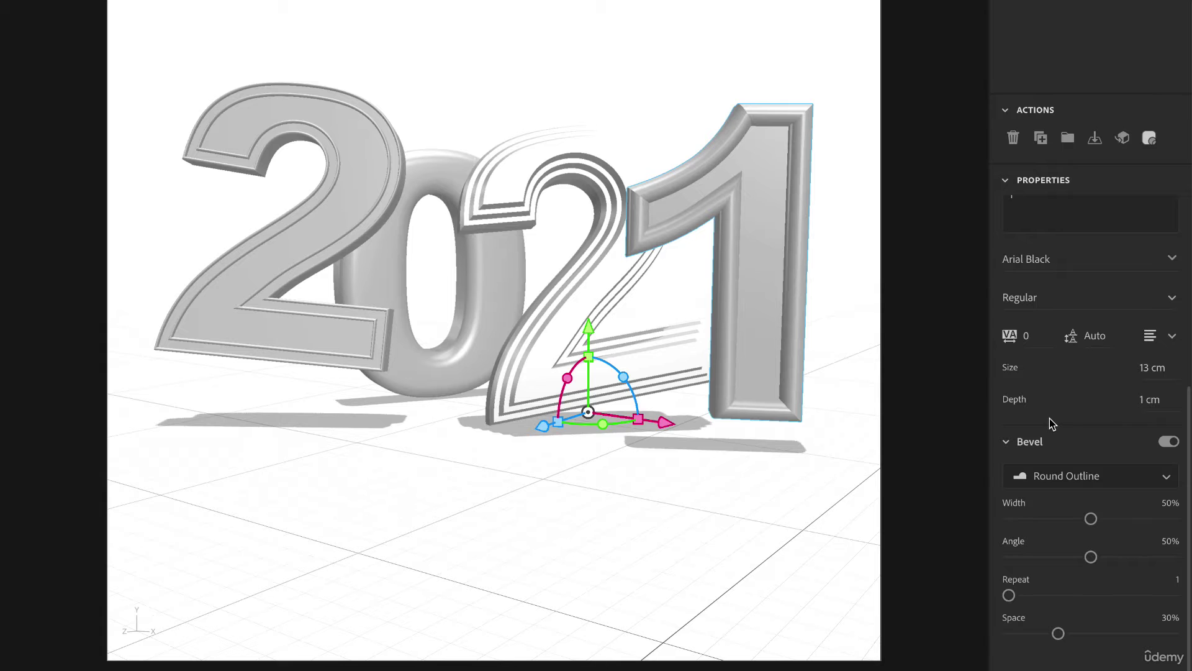
pyautogui.click(1049, 482)
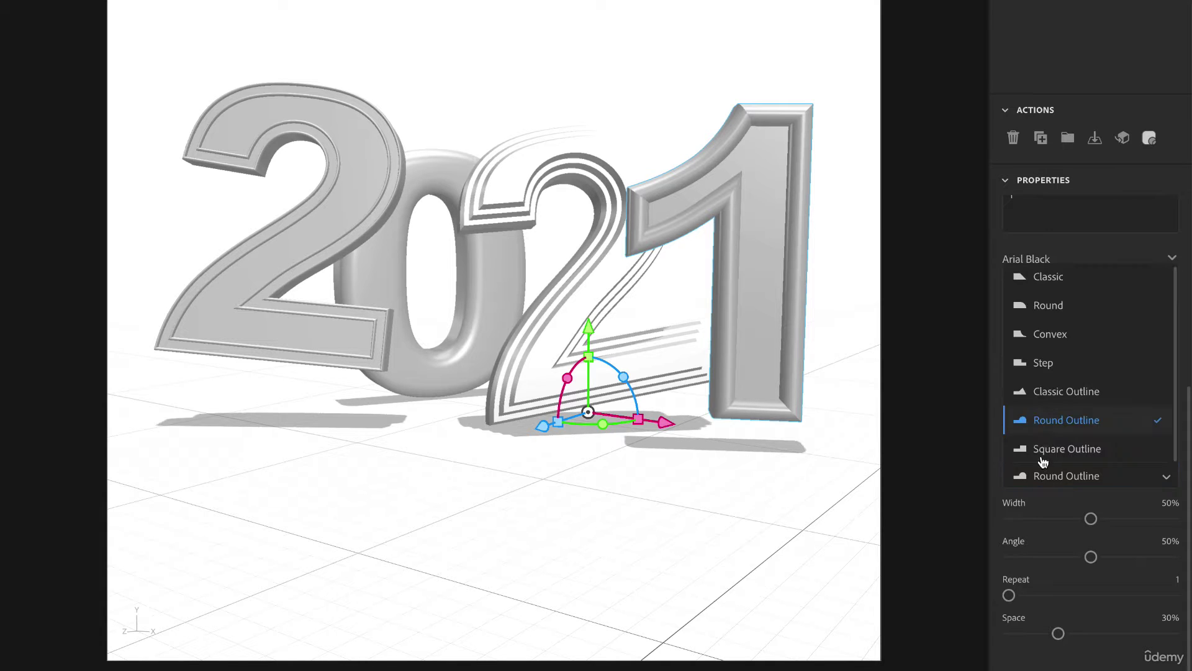
pyautogui.click(1046, 311)
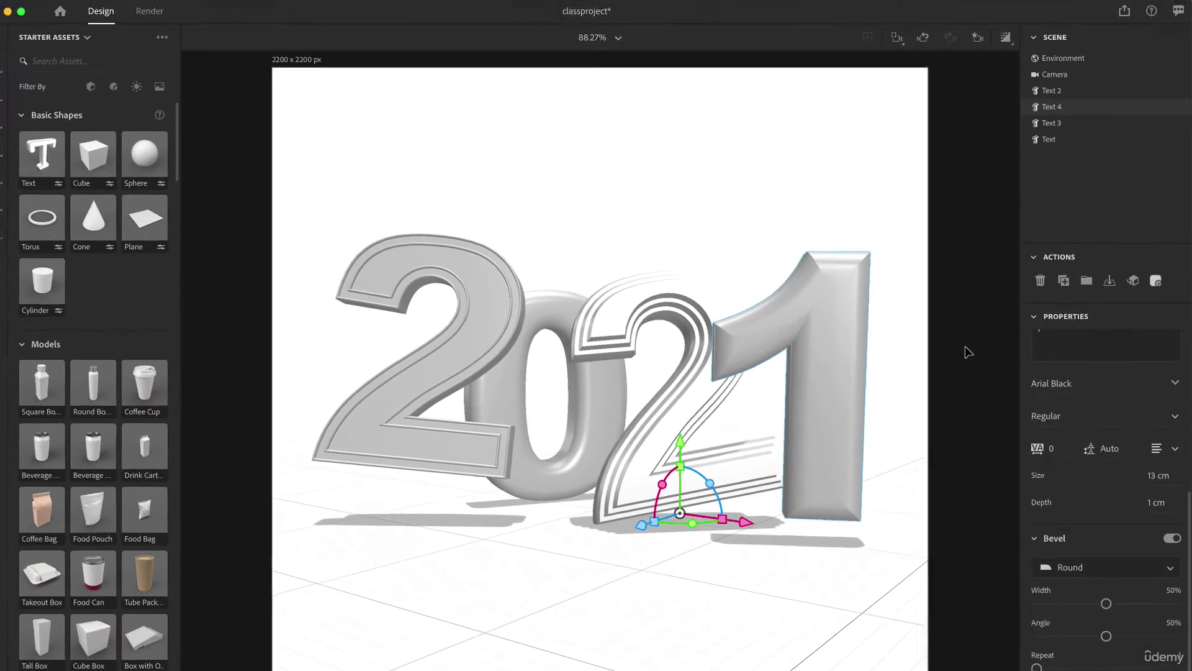
pyautogui.click(966, 349)
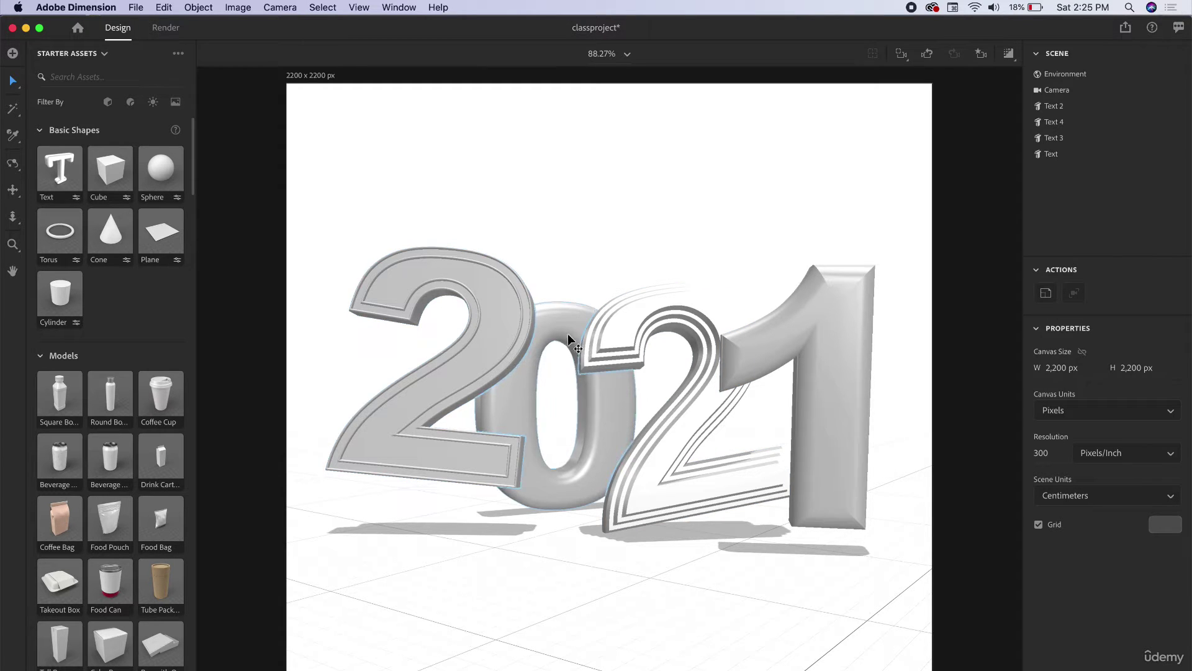
# Step: Dolly the camera back so the 2021 text appears much smaller with empty space around it on the canvas
pyautogui.scroll(-4, 99, 403)
pyautogui.scroll(4, 90, 367)
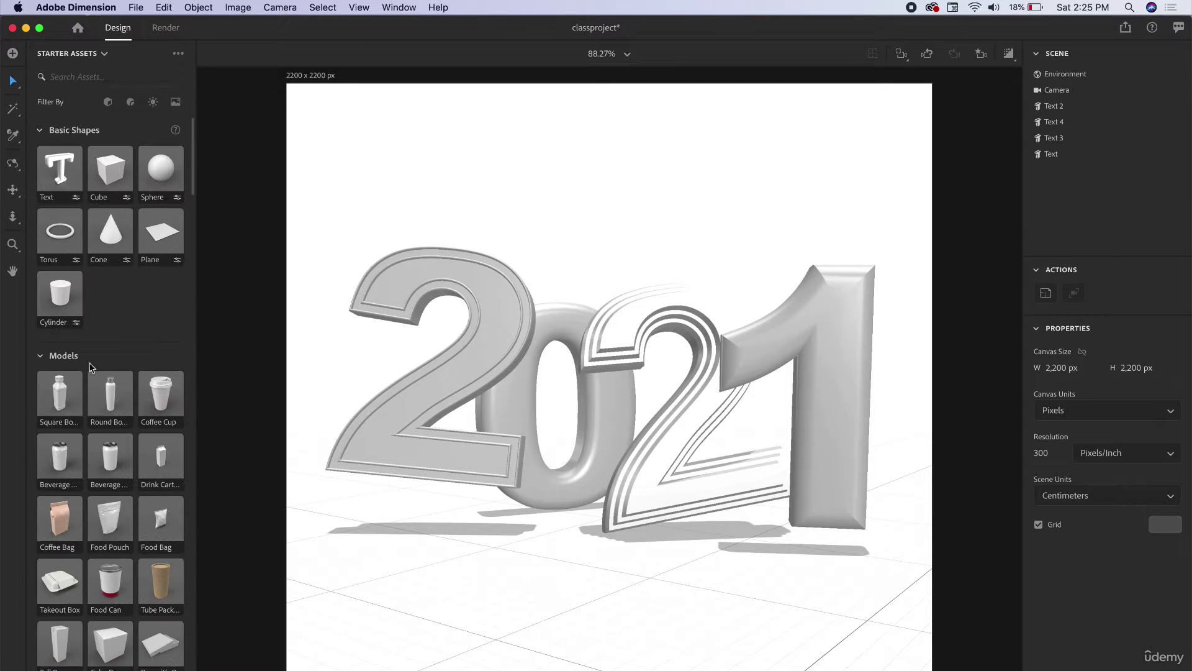
pyautogui.click(13, 218)
pyautogui.moveTo(488, 578); pyautogui.dragTo(481, 665)
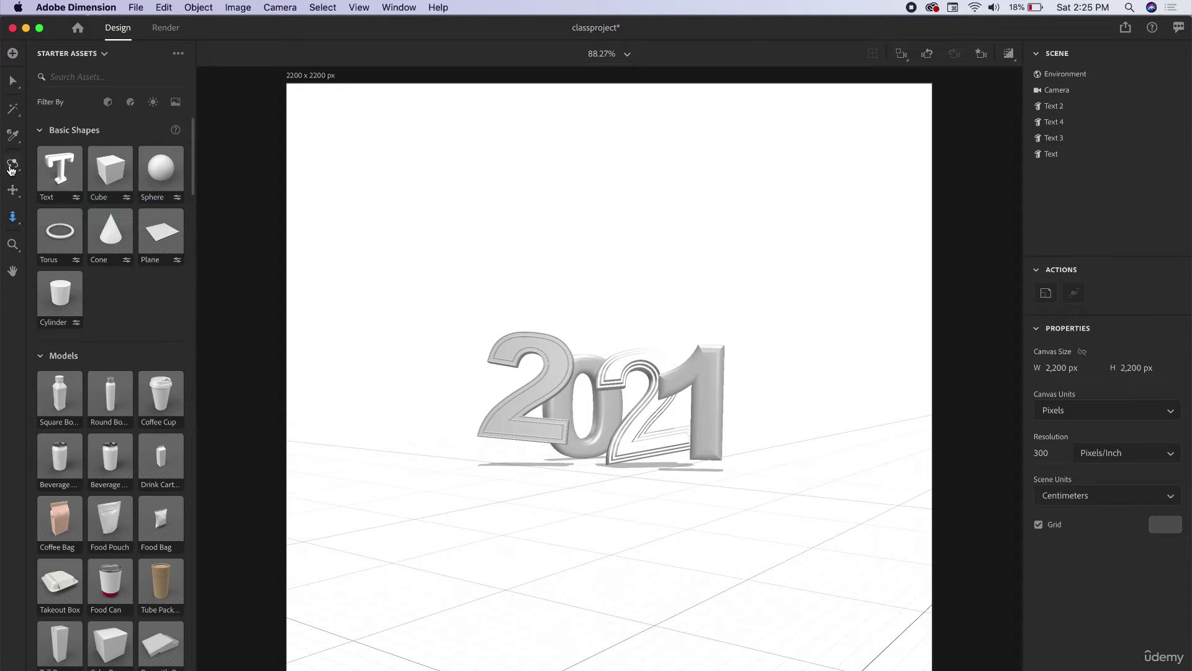
# Step: Orbit the camera to a higher angle so it looks down on the 2021 text and more of the ground grid
pyautogui.click(12, 163)
pyautogui.moveTo(513, 322); pyautogui.dragTo(513, 391)
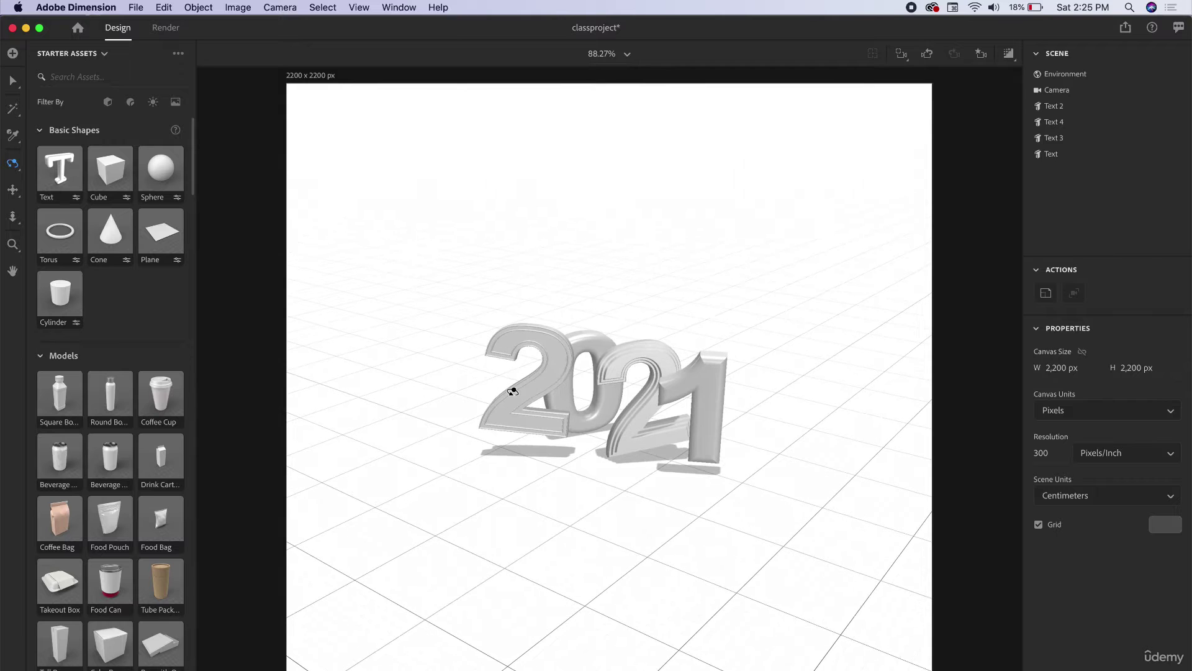
pyautogui.moveTo(156, 246); pyautogui.dragTo(580, 461)
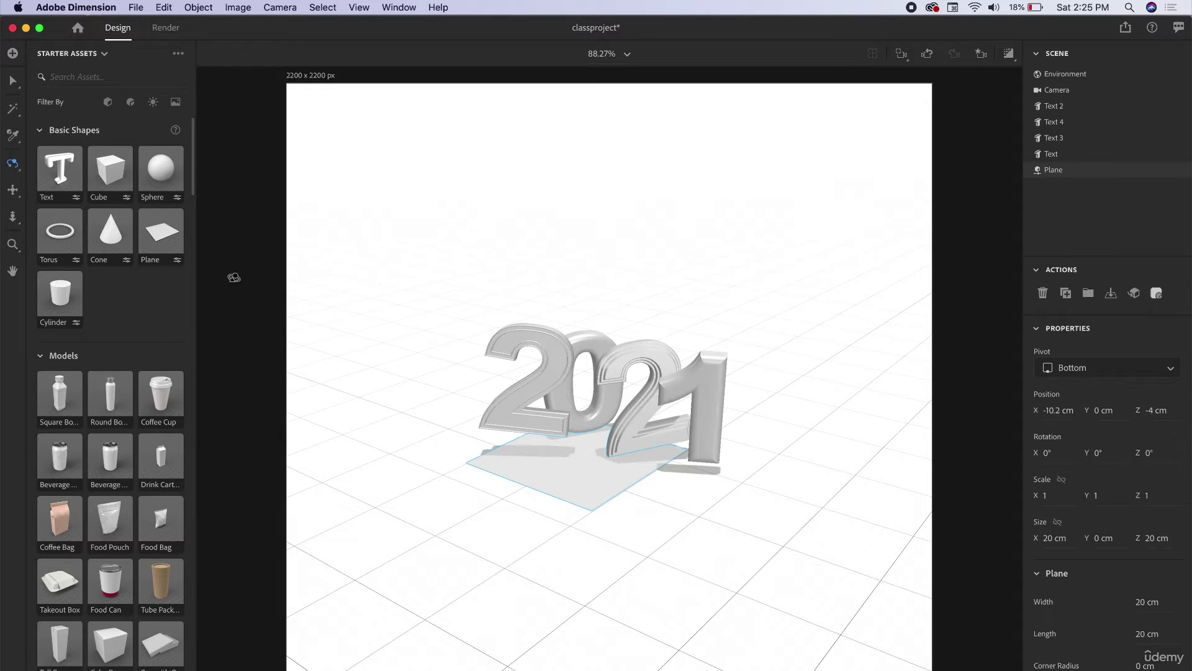
pyautogui.click(11, 83)
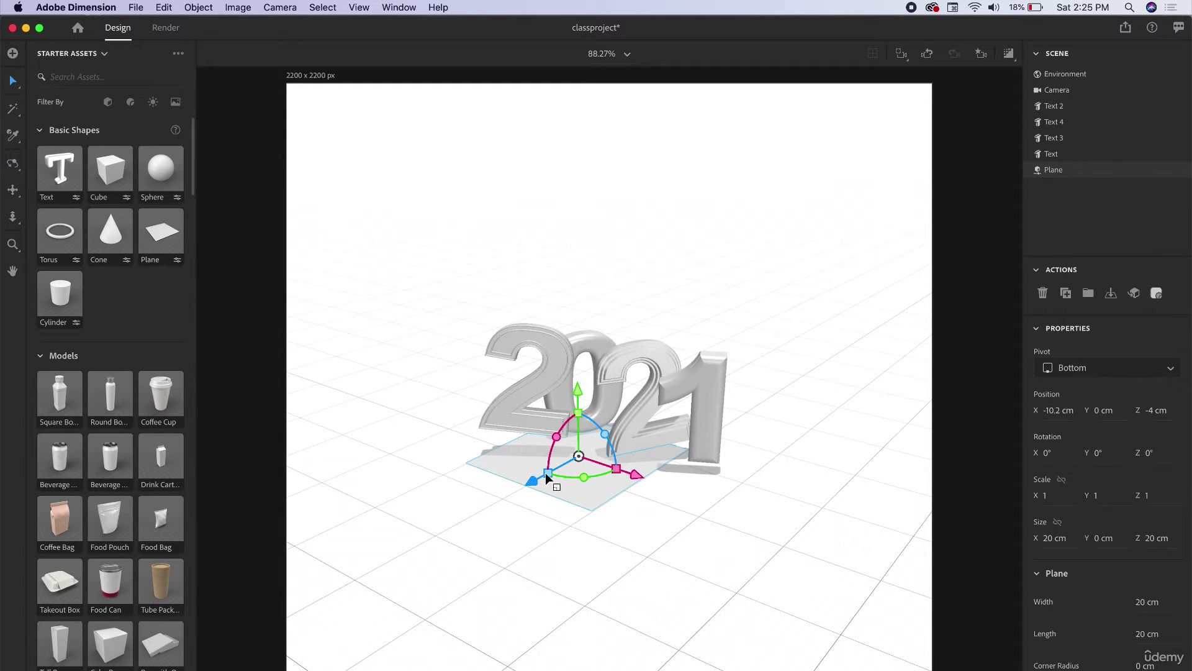
pyautogui.moveTo(550, 472); pyautogui.dragTo(475, 587)
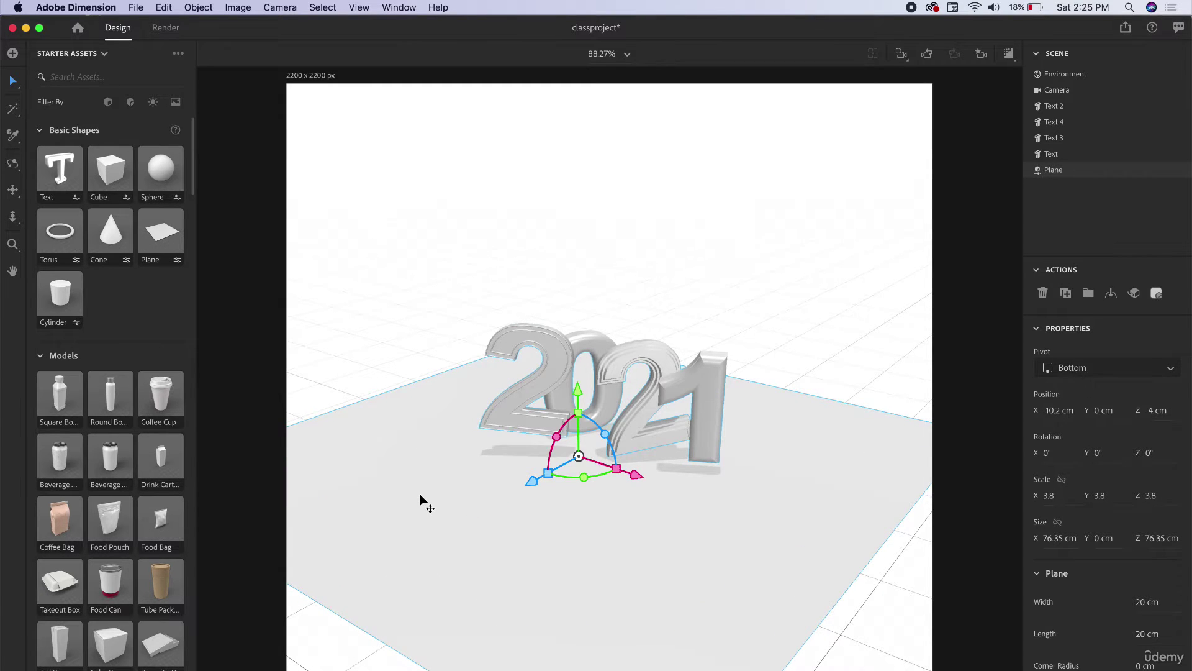
pyautogui.press('Delete')
# Step: Find the Hollow Cube among the starter models and place it on the ground by the 2021 text
pyautogui.scroll(-5, 110, 486)
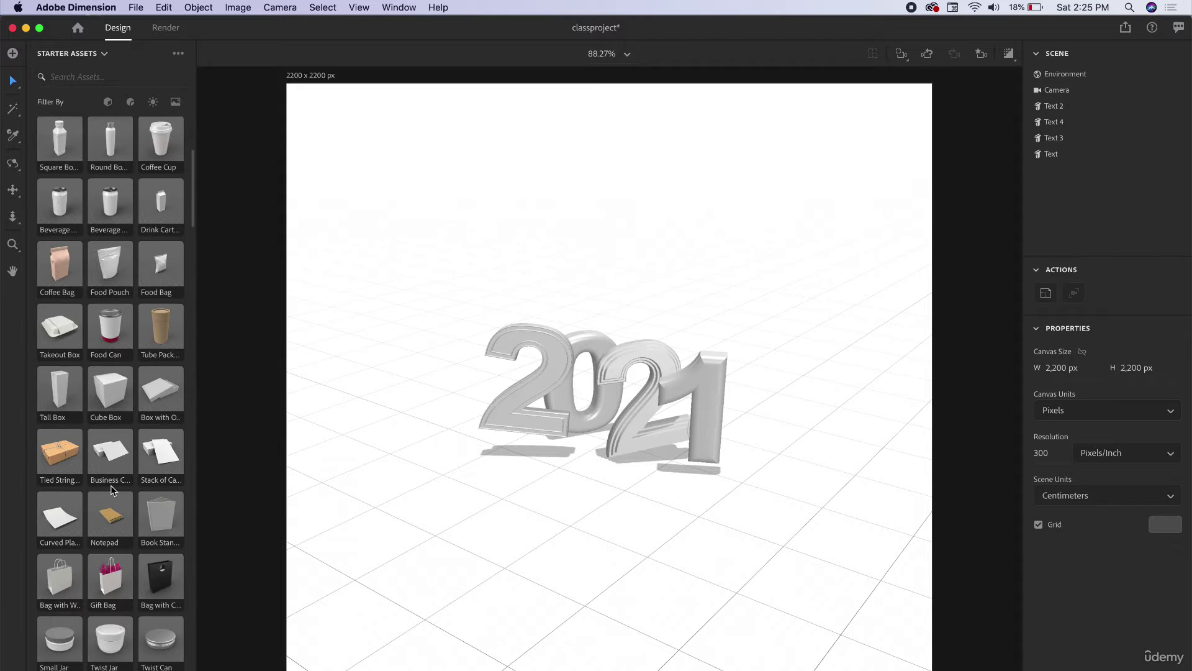
pyautogui.scroll(-1, 121, 513)
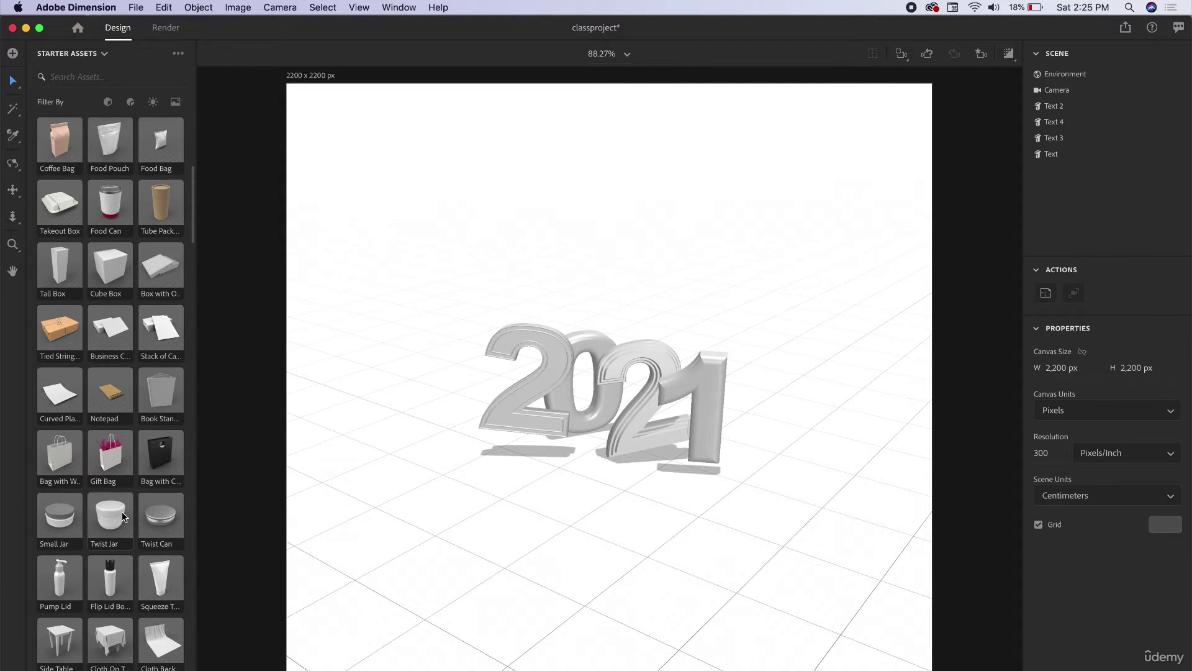
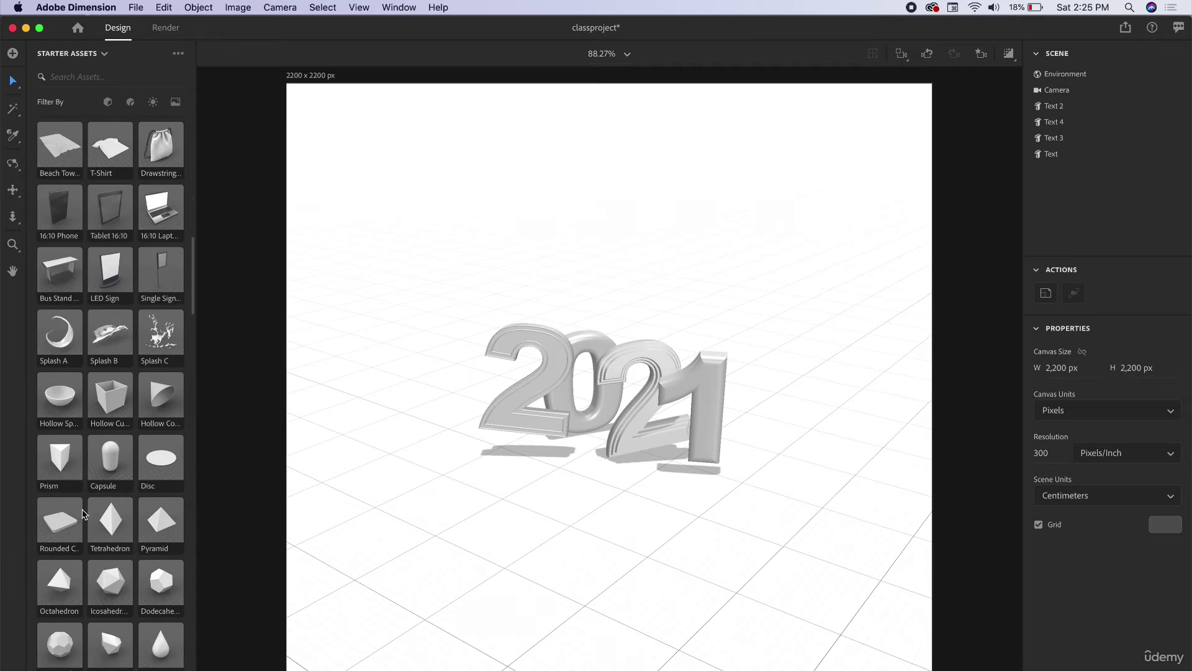
pyautogui.moveTo(107, 403); pyautogui.dragTo(573, 494)
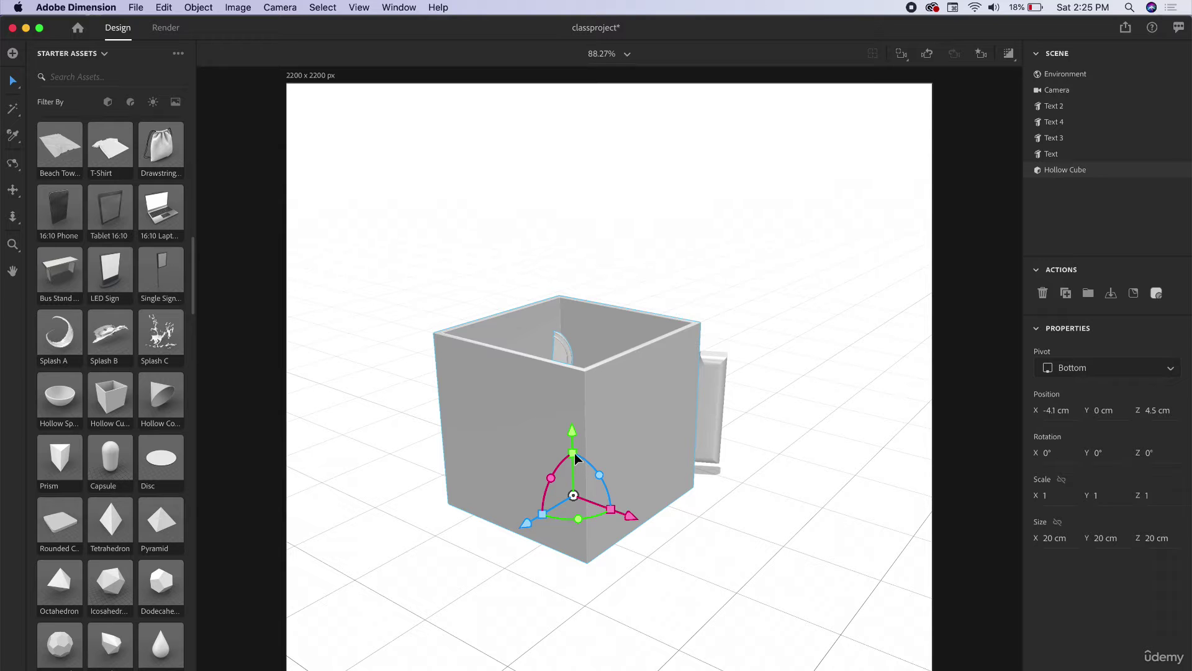
# Step: Scale the hollow cube to about 3.5, tip it 89° about X and reposition it at about Y 20.7 cm, Z -57 cm, enclosing the text
pyautogui.moveTo(573, 454); pyautogui.dragTo(568, 404)
pyautogui.moveTo(550, 477); pyautogui.dragTo(468, 599)
pyautogui.moveTo(526, 521); pyautogui.dragTo(700, 407)
pyautogui.moveTo(723, 340); pyautogui.dragTo(736, 184)
pyautogui.moveTo(697, 274); pyautogui.dragTo(782, 236)
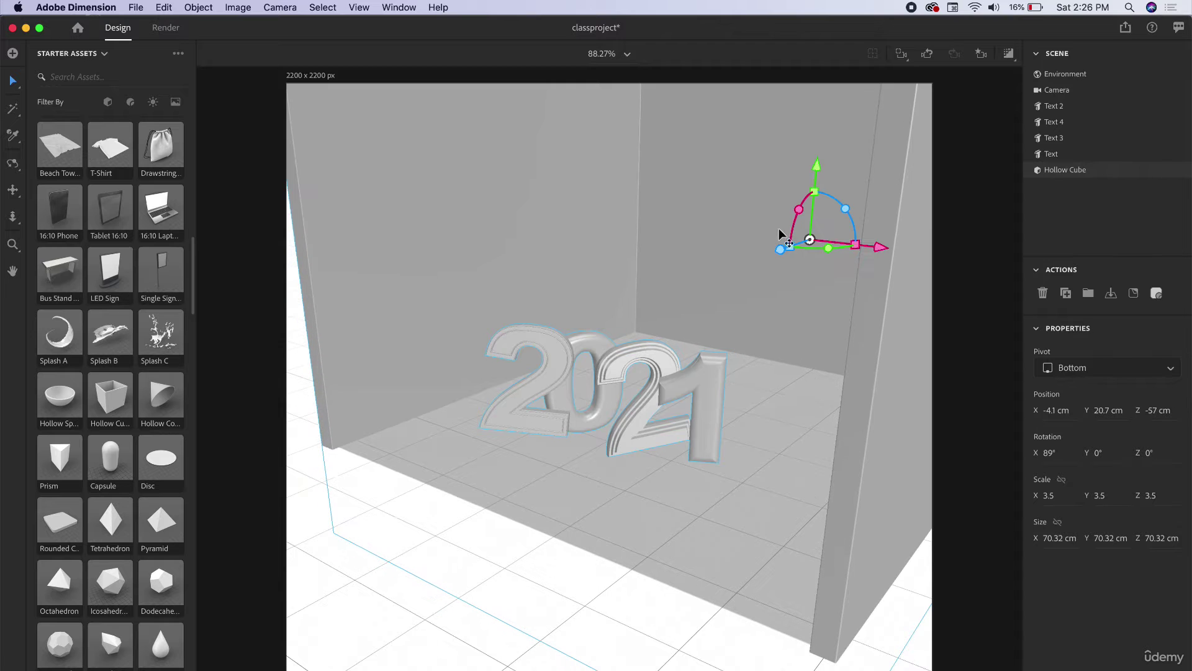
# Step: Orbit and pull back the camera to face the hollow cube's opening, and raise the cube to about Y 35.2 cm
pyautogui.click(12, 164)
pyautogui.moveTo(451, 404); pyautogui.dragTo(520, 376)
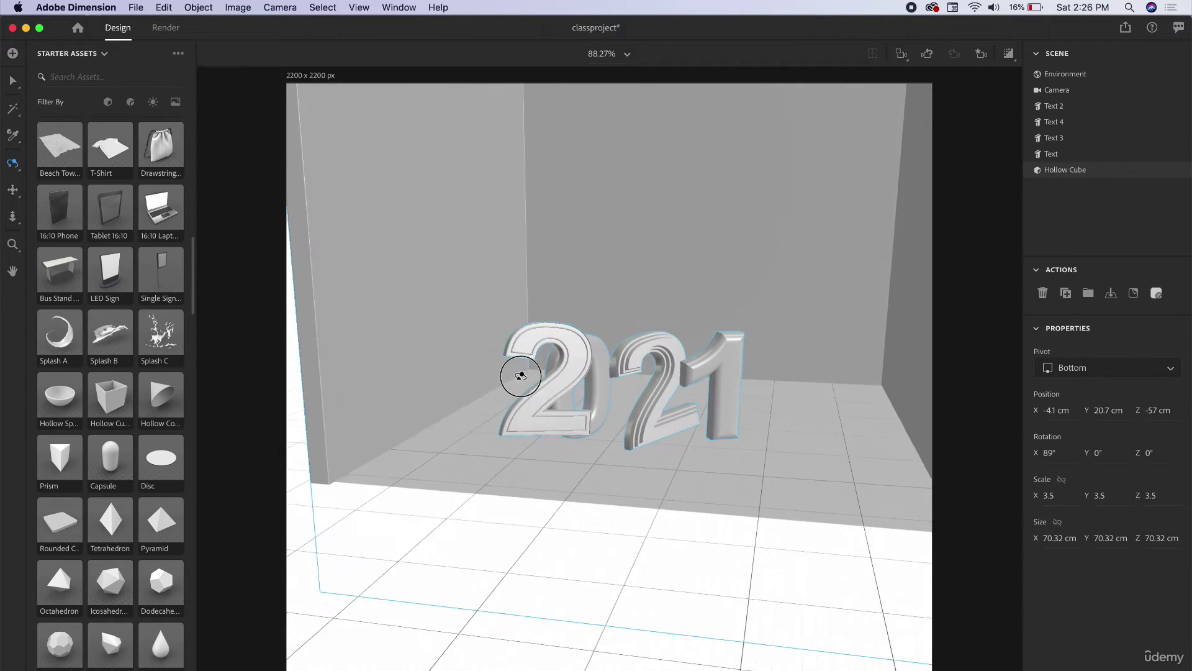
pyautogui.press('v')
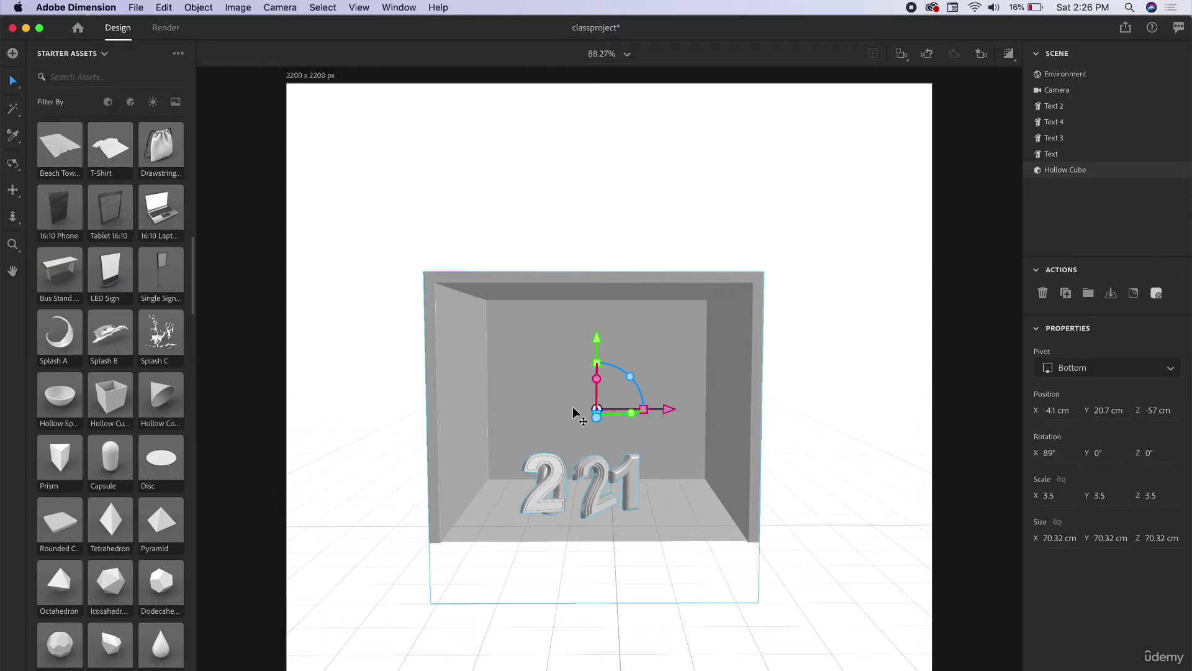
pyautogui.moveTo(596, 337); pyautogui.dragTo(595, 288)
# Step: Enlarge the hollow cube to a scale of about 4.7 and raise it to about Y 44.5 cm
pyautogui.press('3')
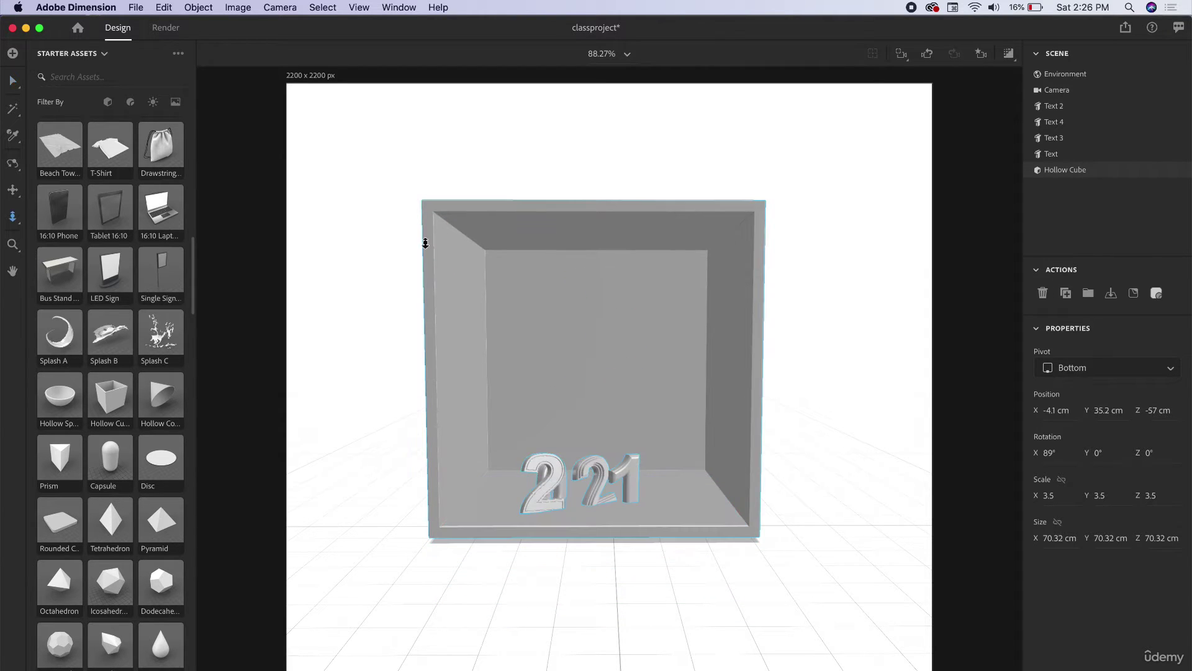
pyautogui.press('v')
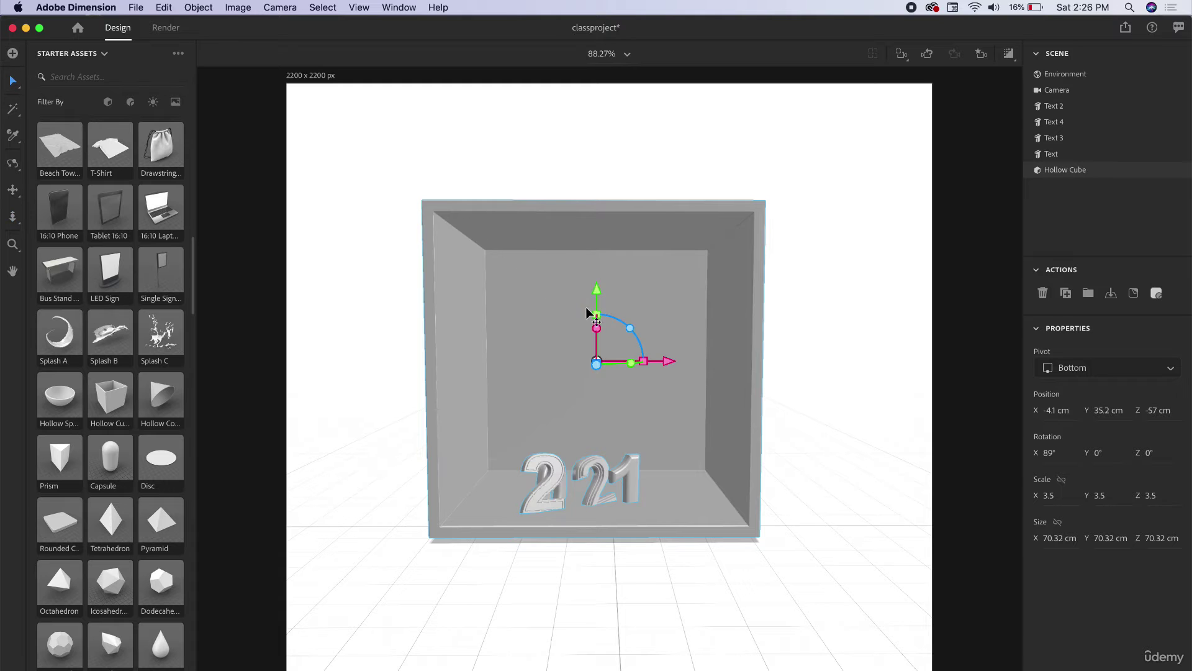
pyautogui.moveTo(597, 317); pyautogui.dragTo(597, 257)
# Step: Deselect the hollow cube and dolly the camera inside it until its walls and floor fill the canvas
pyautogui.click(883, 414)
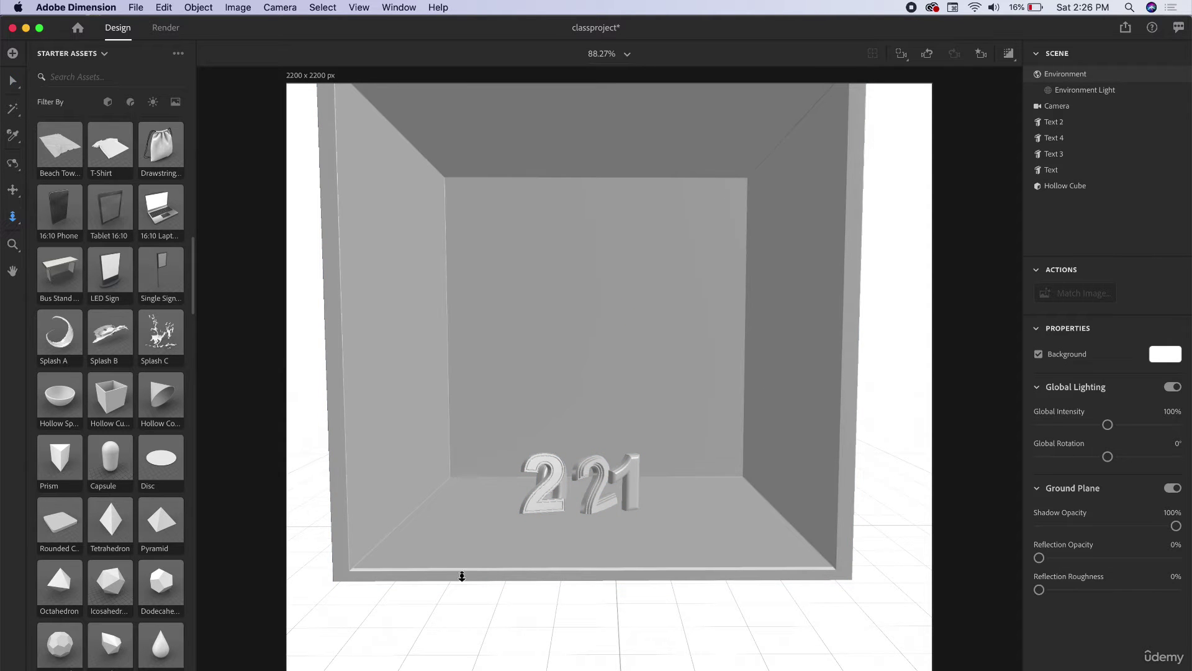
pyautogui.moveTo(462, 575); pyautogui.dragTo(512, 547)
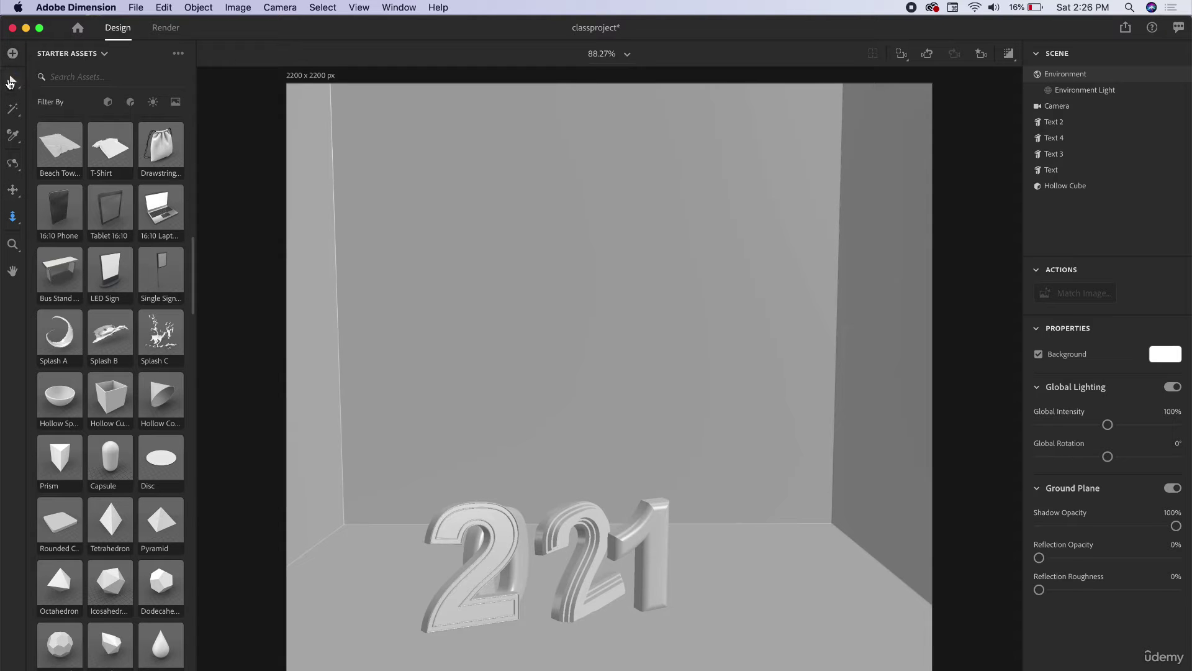
# Step: Select all four digits of 2021, raise them to about Y 14.2 cm and group them
pyautogui.click(480, 546)
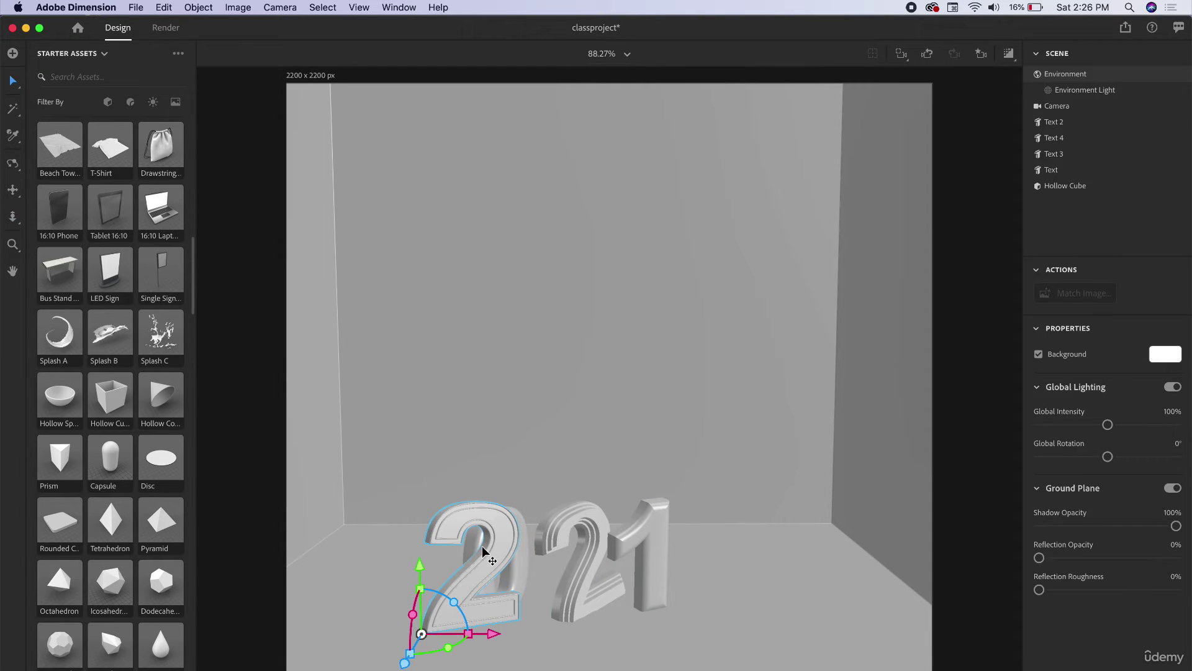
pyautogui.keyDown('shift'); pyautogui.click(522, 522); pyautogui.keyUp('shift')
pyautogui.keyDown('shift'); pyautogui.click(558, 522); pyautogui.keyUp('shift')
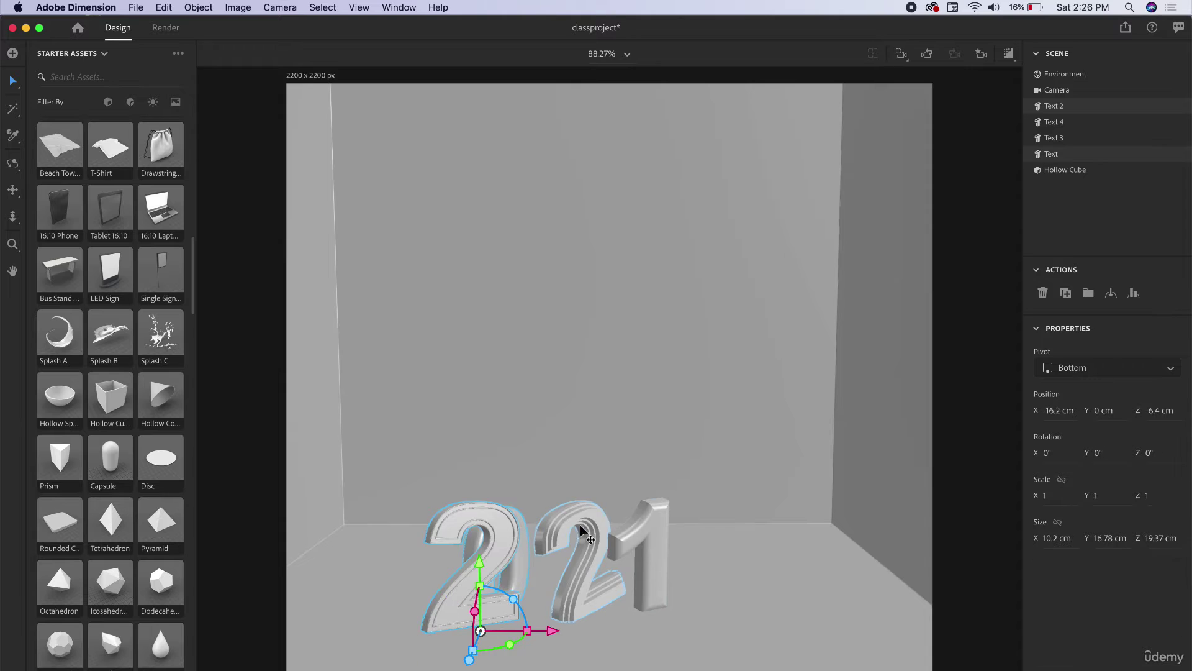
pyautogui.keyDown('shift'); pyautogui.click(646, 519); pyautogui.keyUp('shift')
pyautogui.moveTo(554, 561); pyautogui.dragTo(554, 443)
pyautogui.click(197, 7)
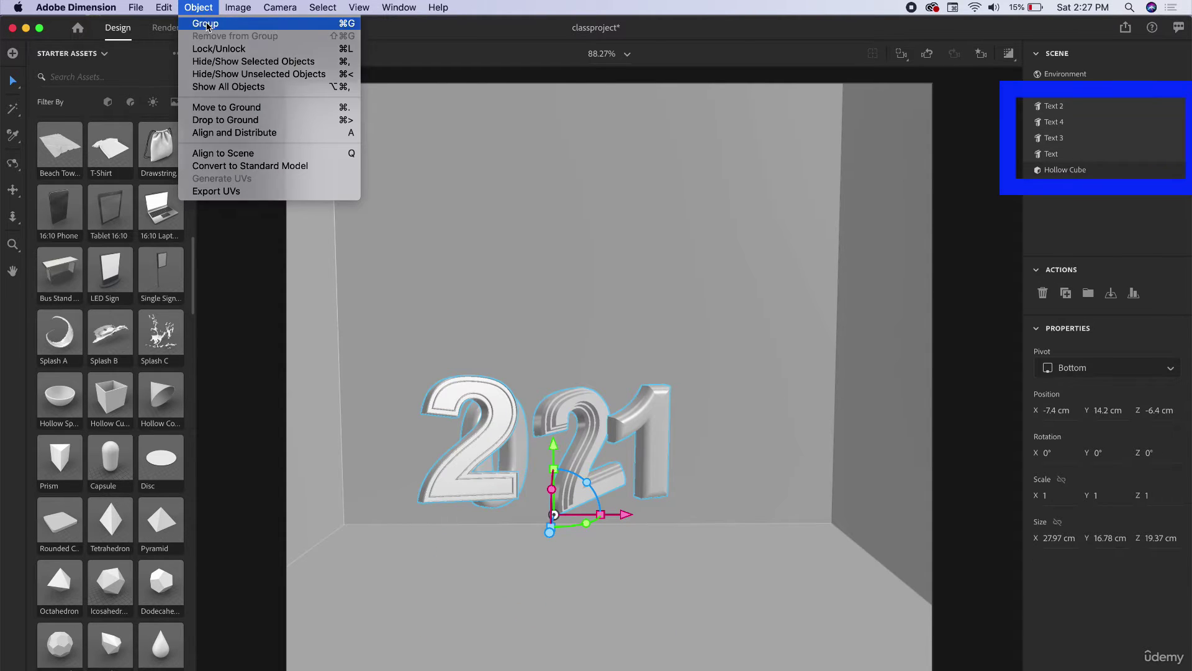
pyautogui.click(206, 24)
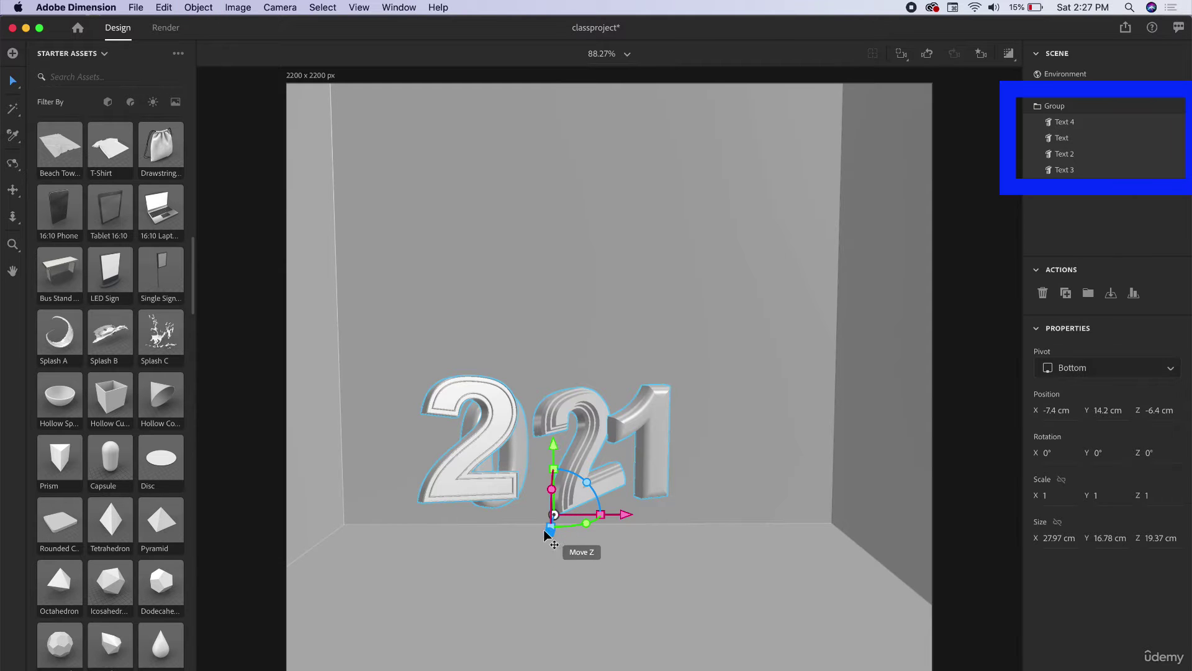
# Step: Rotate the digit group to -30° about Y and move it forward to about X -1.5, Y 14.7, Z 25.7 cm
pyautogui.moveTo(549, 532); pyautogui.dragTo(673, 620)
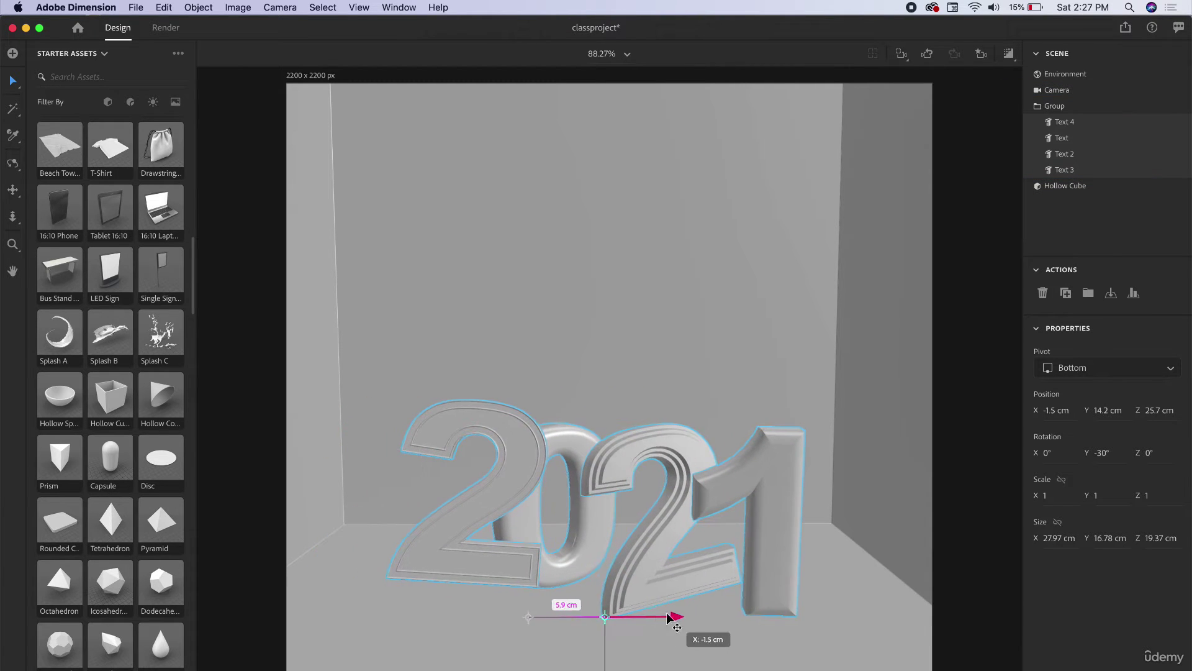
pyautogui.moveTo(607, 565)
pyautogui.mouseDown()
pyautogui.moveTo(598, 388)
pyautogui.moveTo(600, 548)
pyautogui.mouseUp()
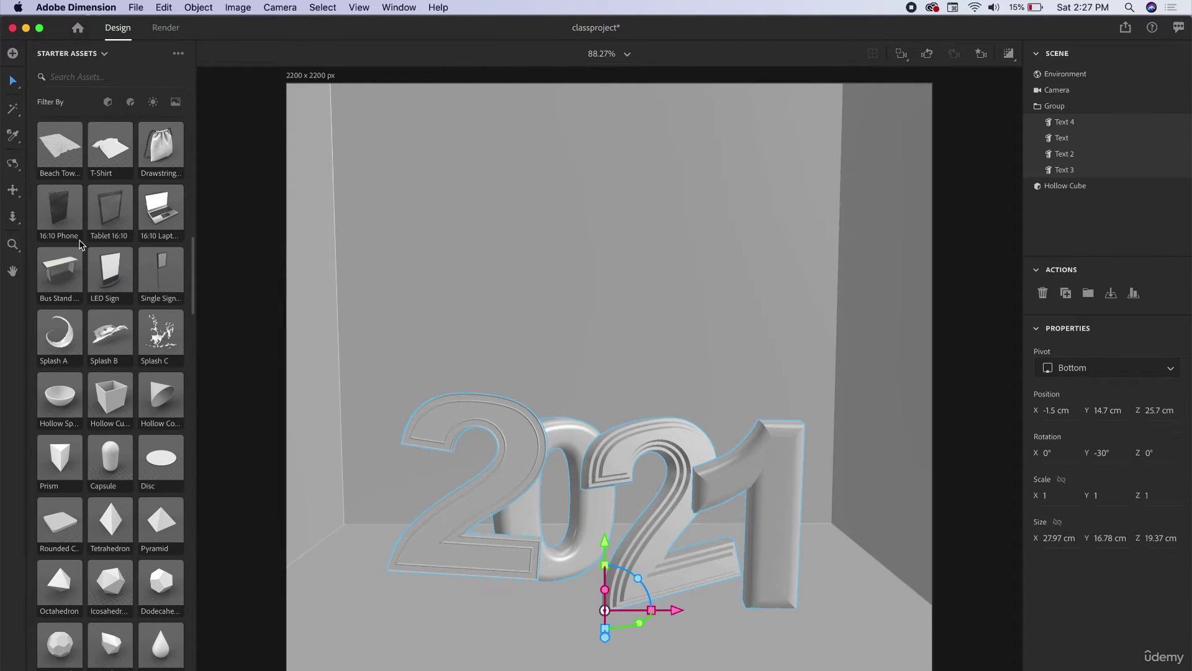
# Step: Orbit the camera to look slightly up at the text and raise the digit group to about Y 22.1 cm
pyautogui.click(12, 163)
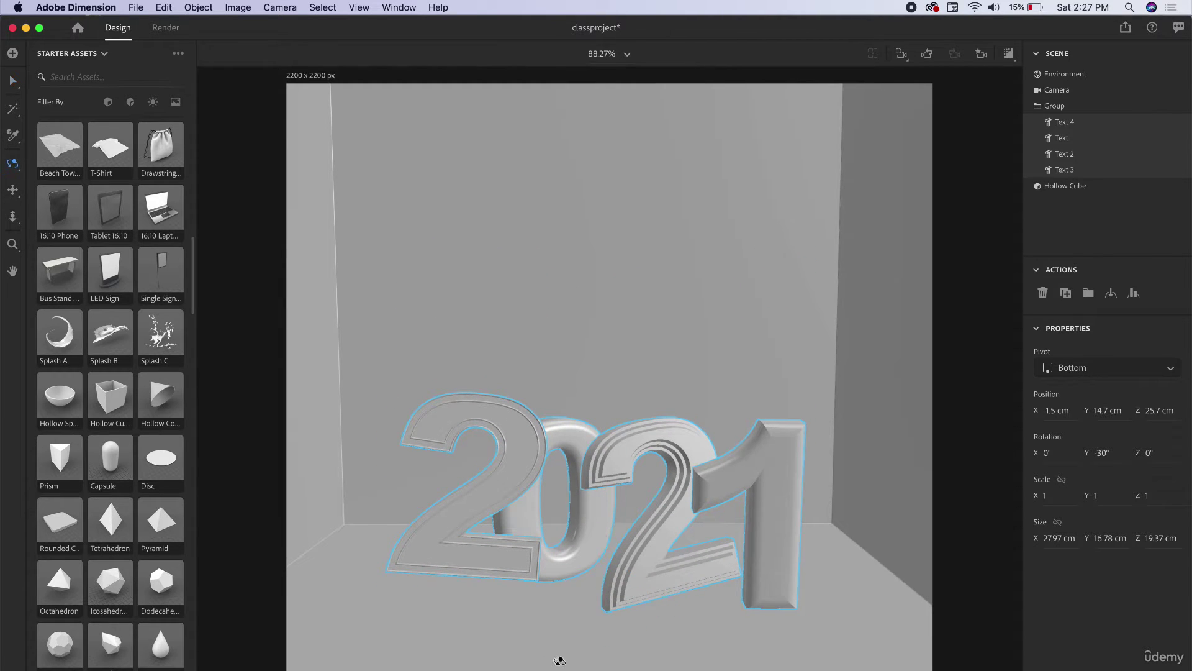
pyautogui.moveTo(559, 659); pyautogui.dragTo(545, 608)
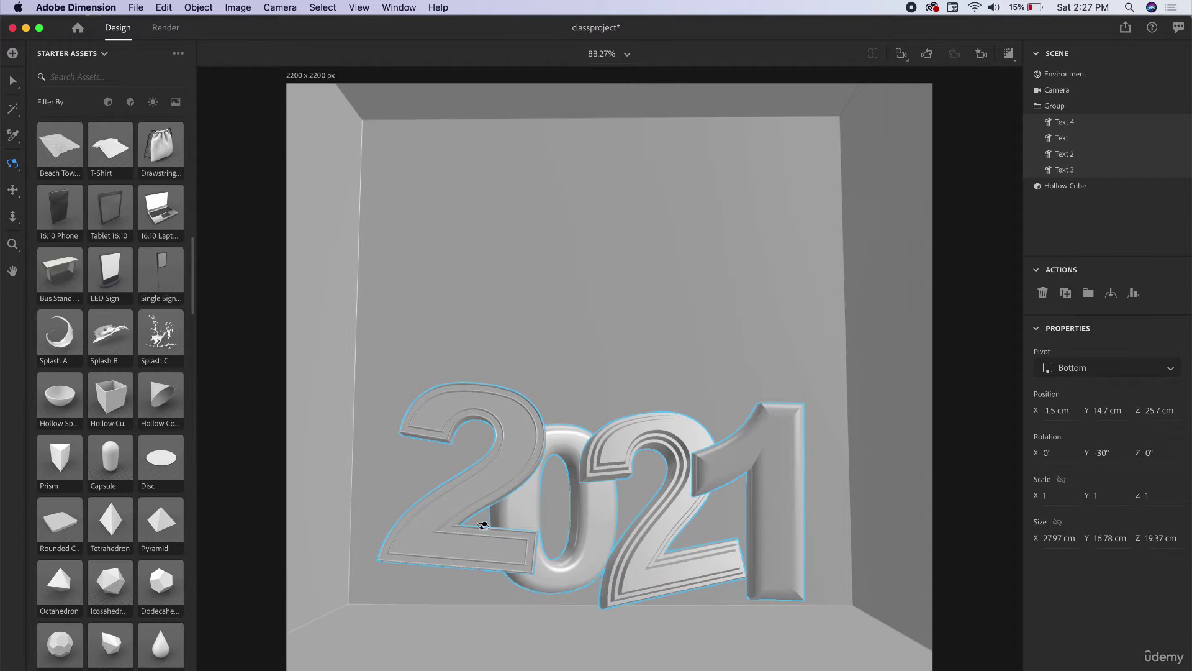
pyautogui.click(11, 81)
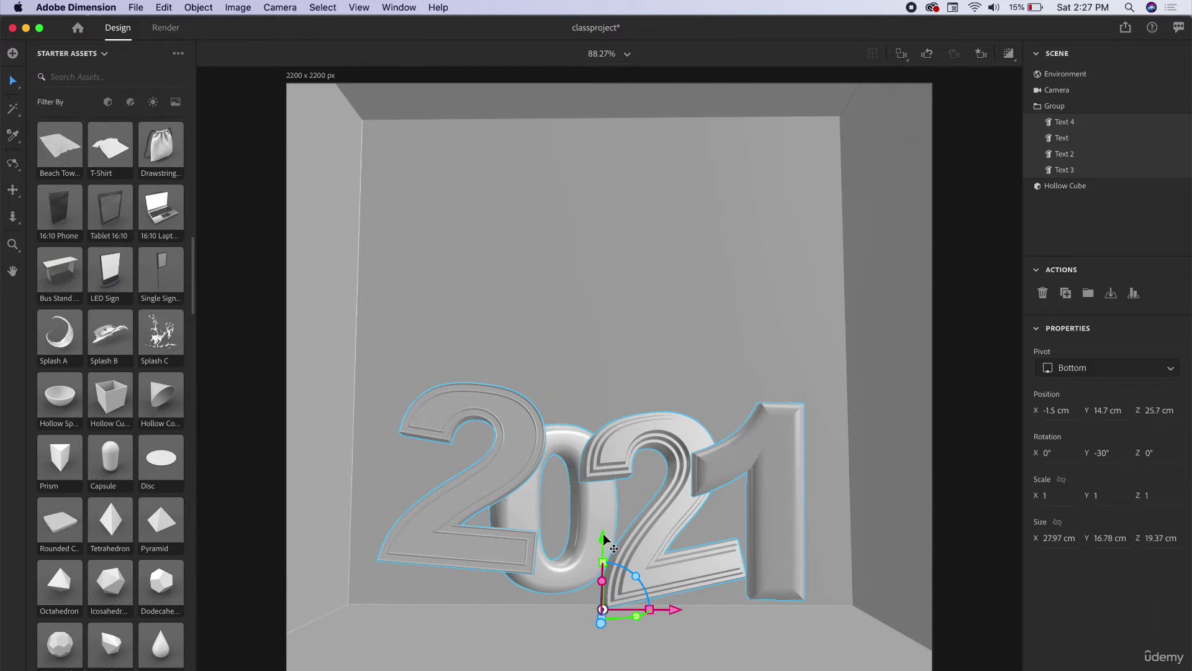
pyautogui.moveTo(603, 531); pyautogui.dragTo(570, 428)
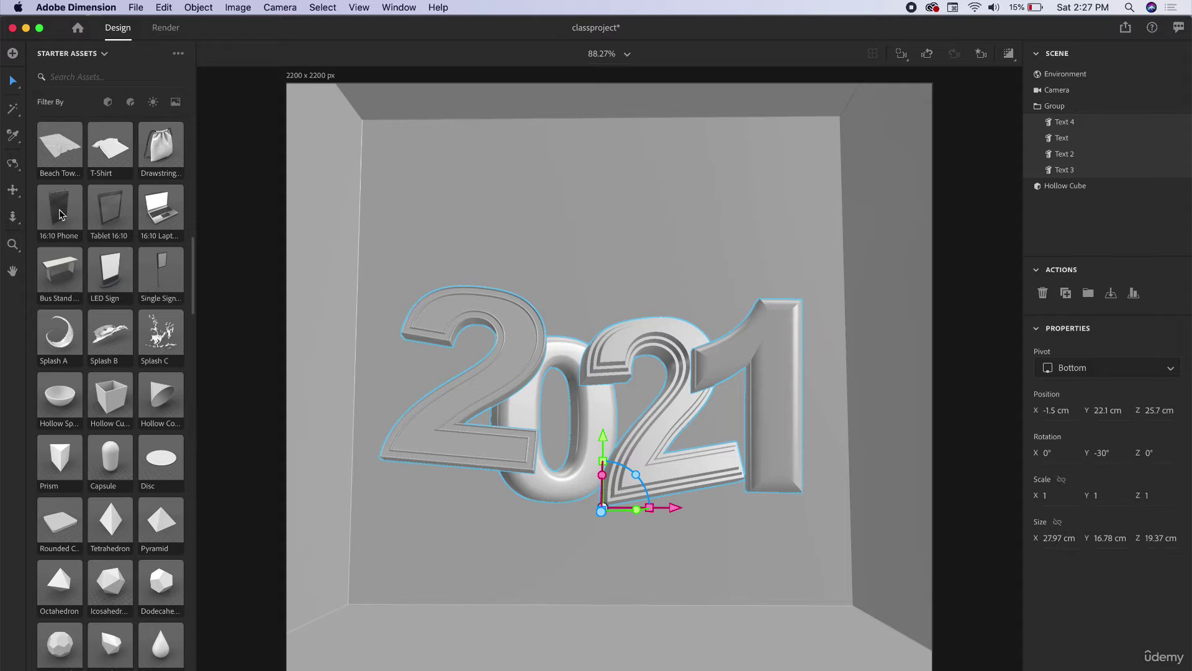
# Step: Dolly the camera closer and pan it so the 2021 text spans most of the canvas
pyautogui.click(11, 223)
pyautogui.moveTo(473, 432); pyautogui.dragTo(502, 453)
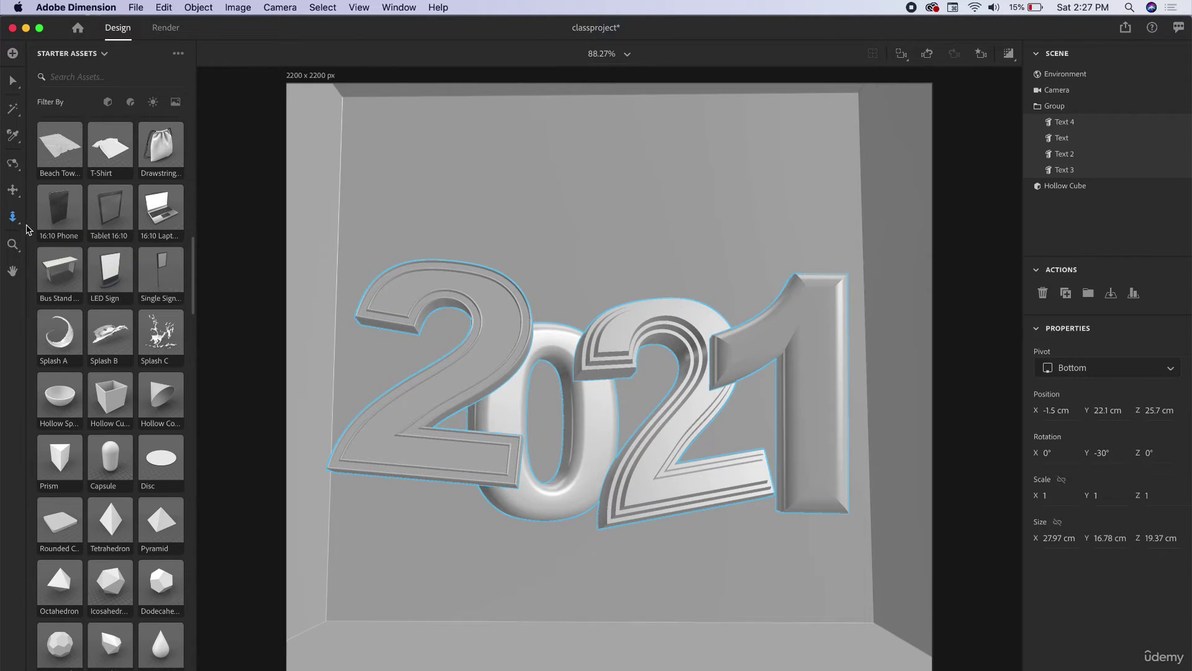
pyautogui.moveTo(404, 429); pyautogui.dragTo(426, 418)
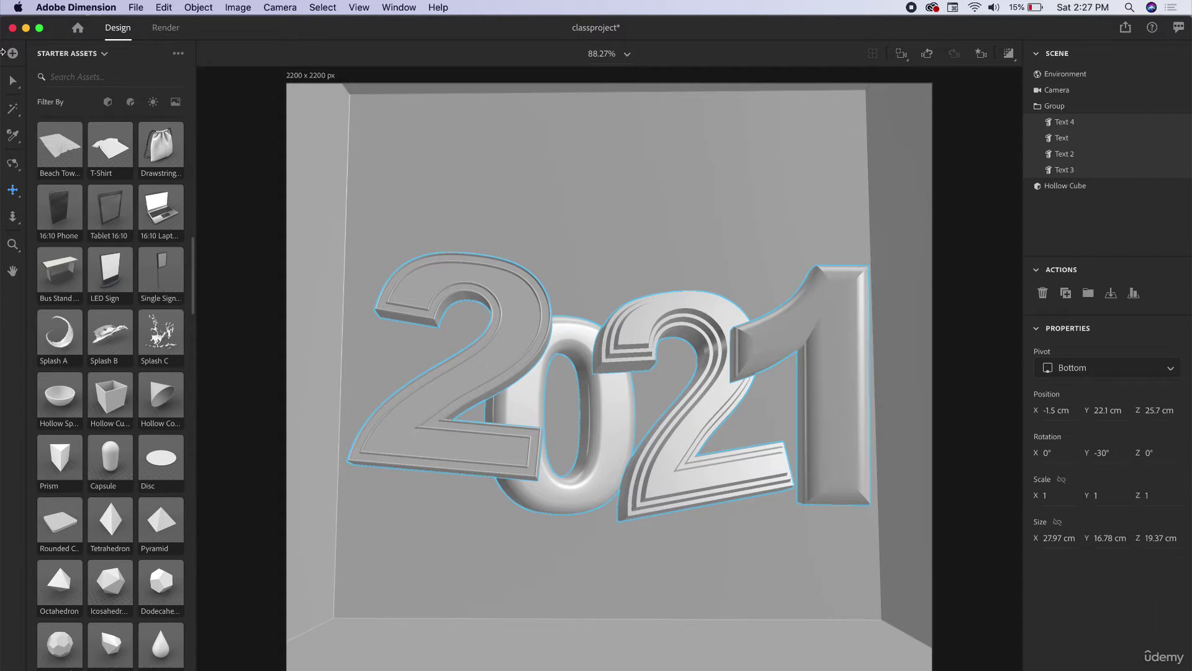
# Step: Select the hollow cube behind the text and rotate it to -8° about Z
pyautogui.click(13, 79)
pyautogui.click(477, 174)
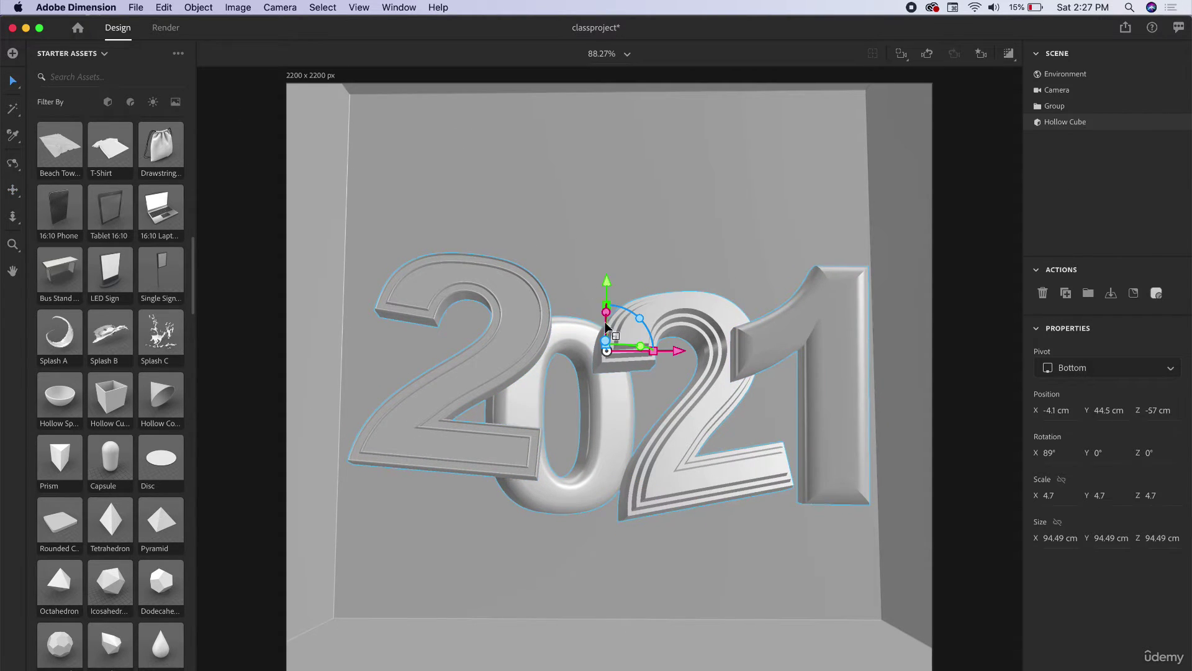
pyautogui.moveTo(641, 347); pyautogui.dragTo(680, 340)
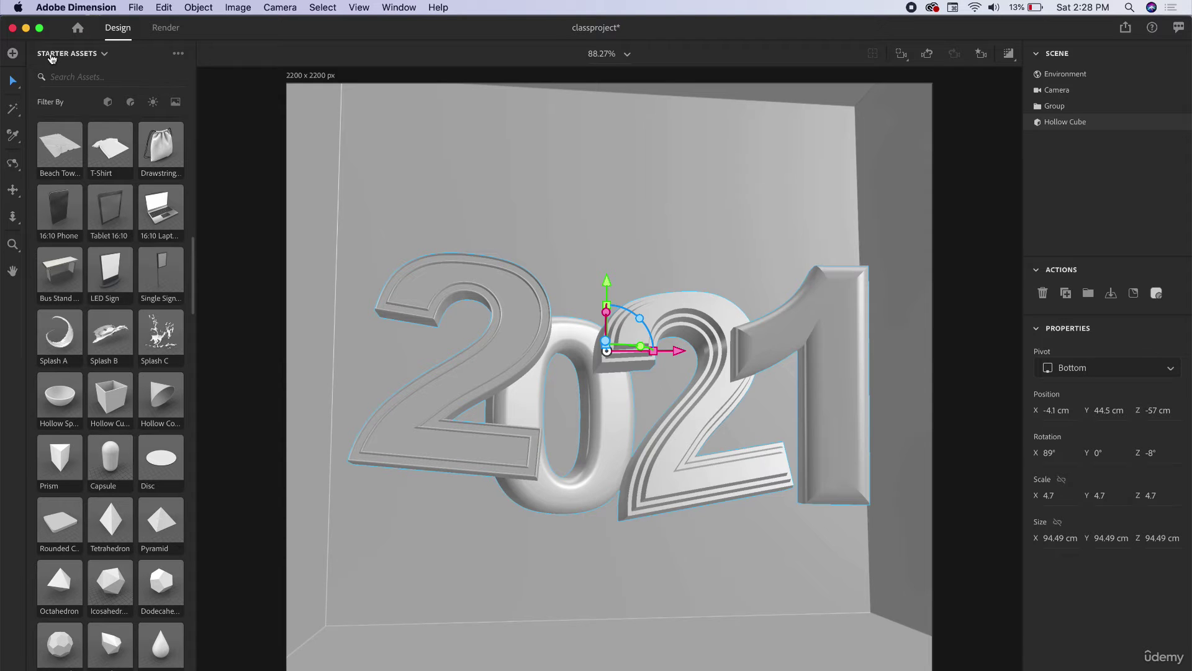
# Step: Browse the starter shapes, Adobe Standard Materials and Substance Materials for materials that could suit the scene
pyautogui.scroll(-10, 109, 243)
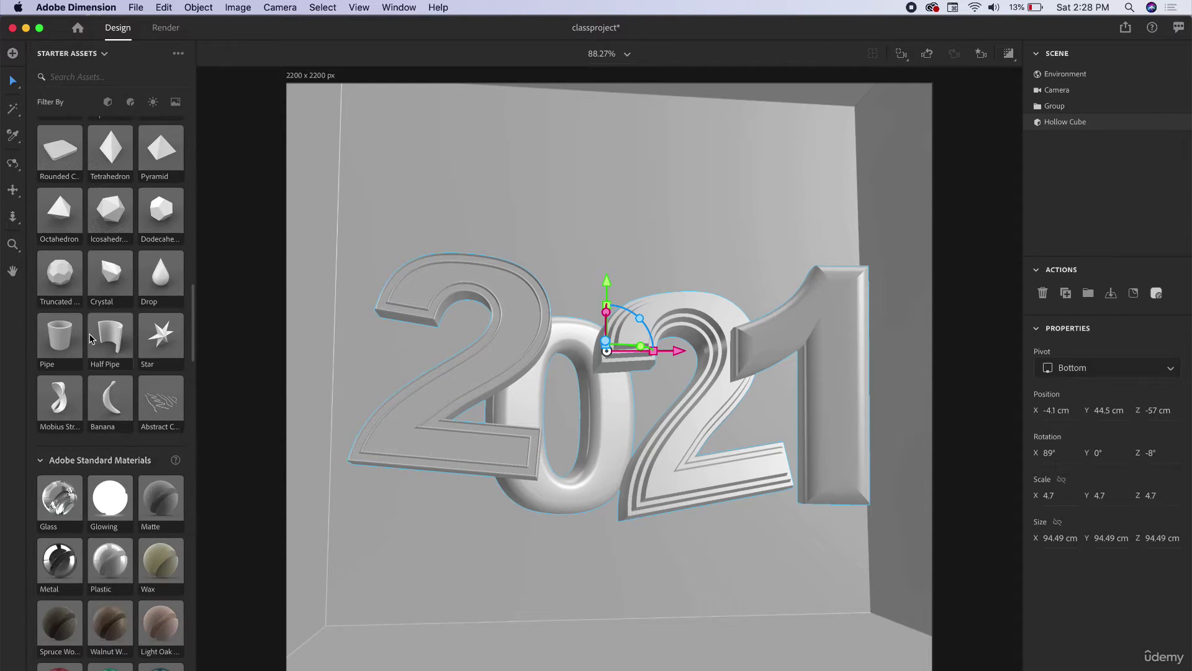
pyautogui.scroll(-15, 166, 371)
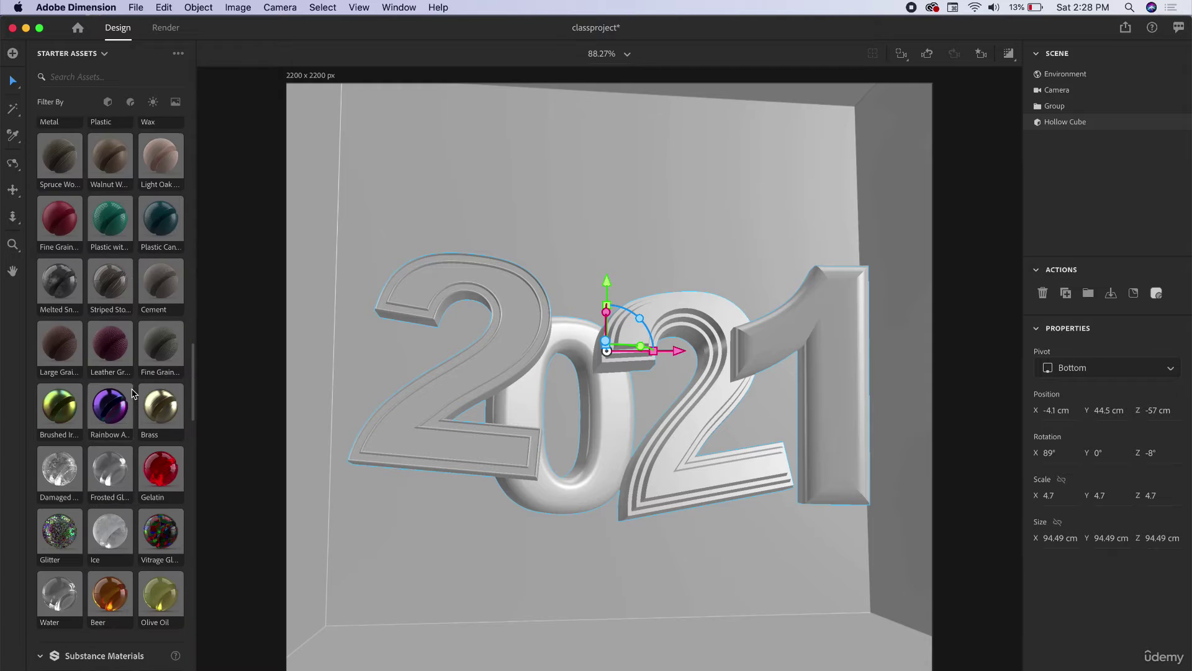
pyautogui.scroll(-5, 131, 404)
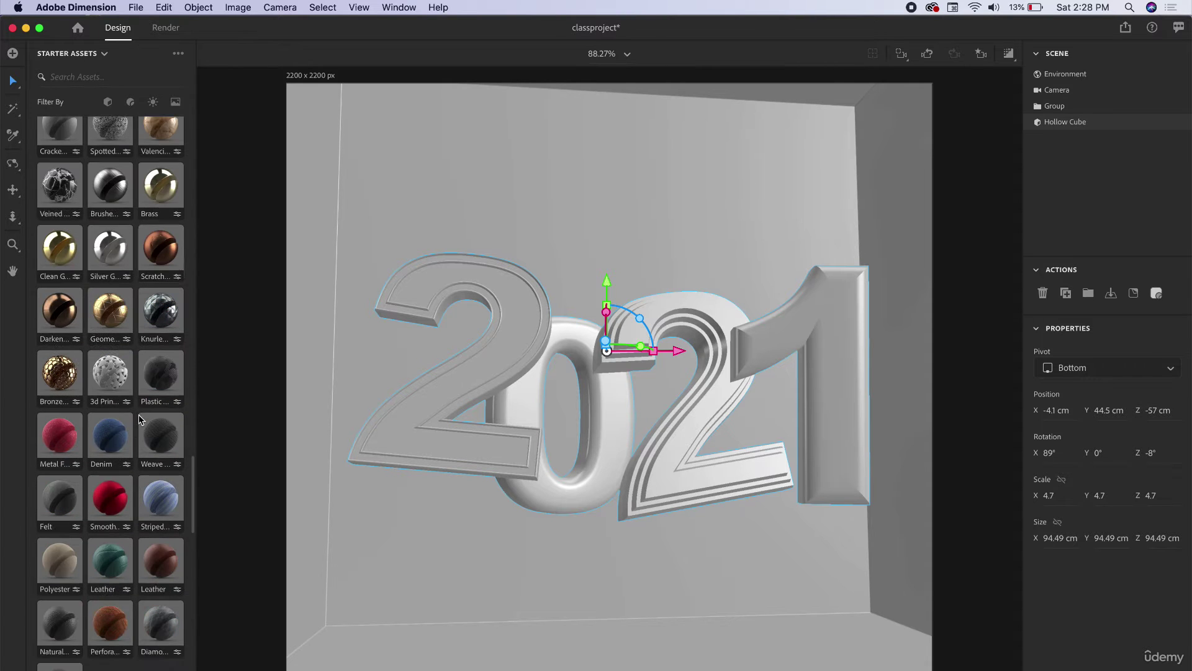
pyautogui.scroll(4, 128, 426)
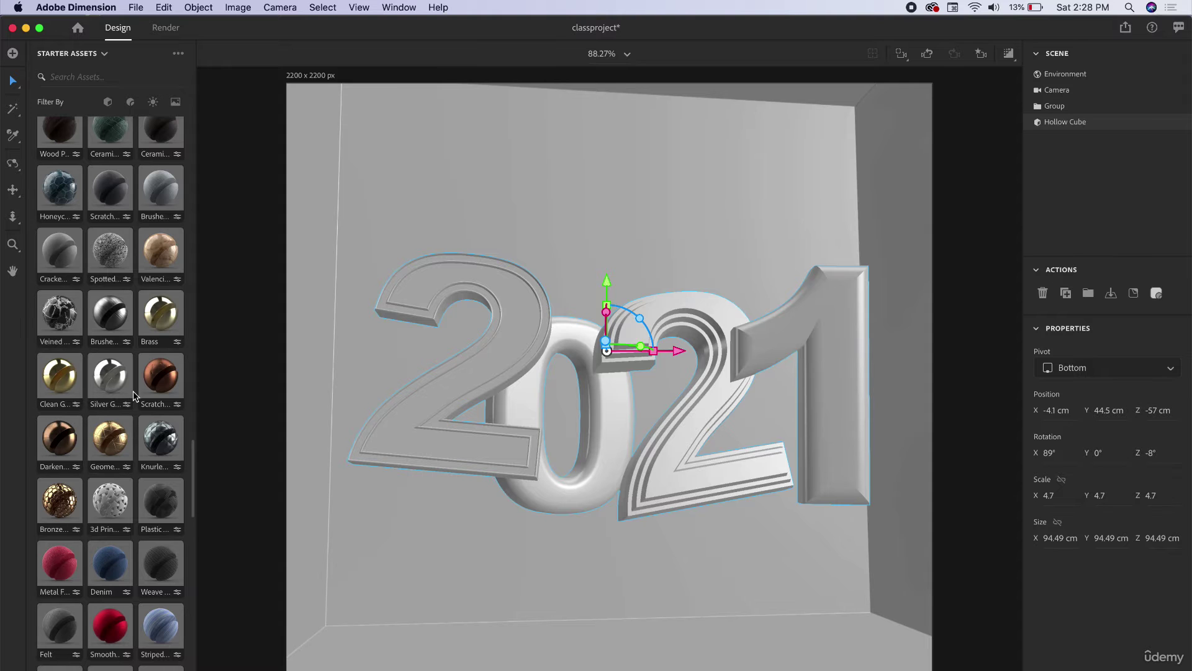
pyautogui.scroll(2, 71, 388)
pyautogui.scroll(5, 71, 398)
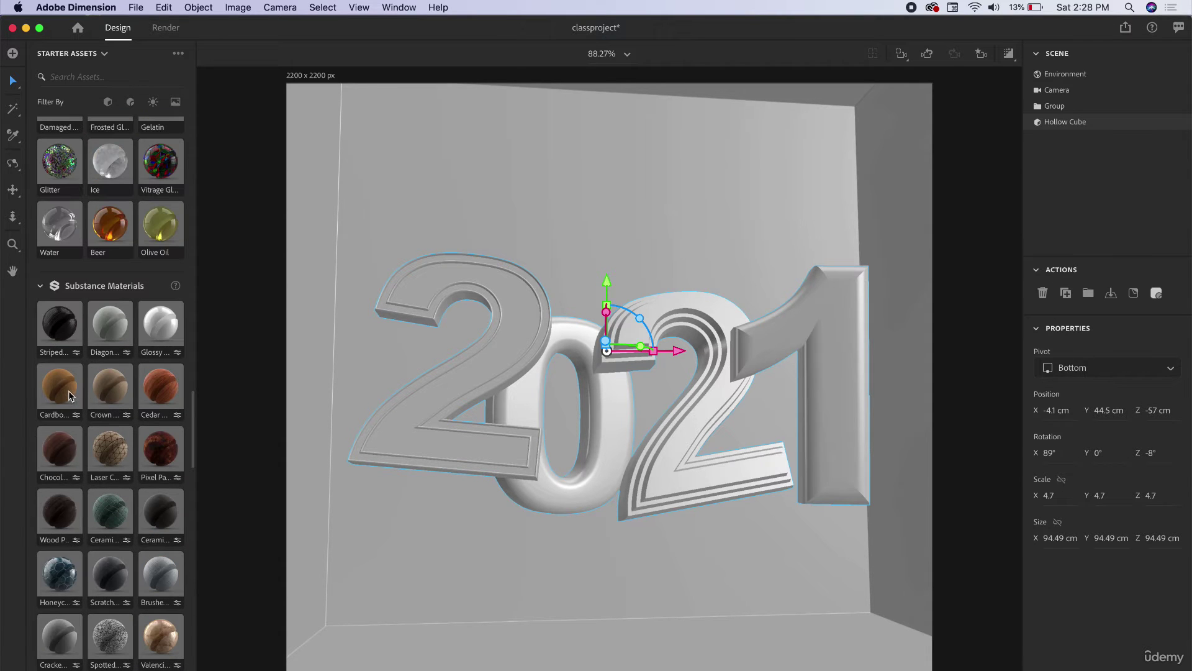
pyautogui.scroll(3, 112, 407)
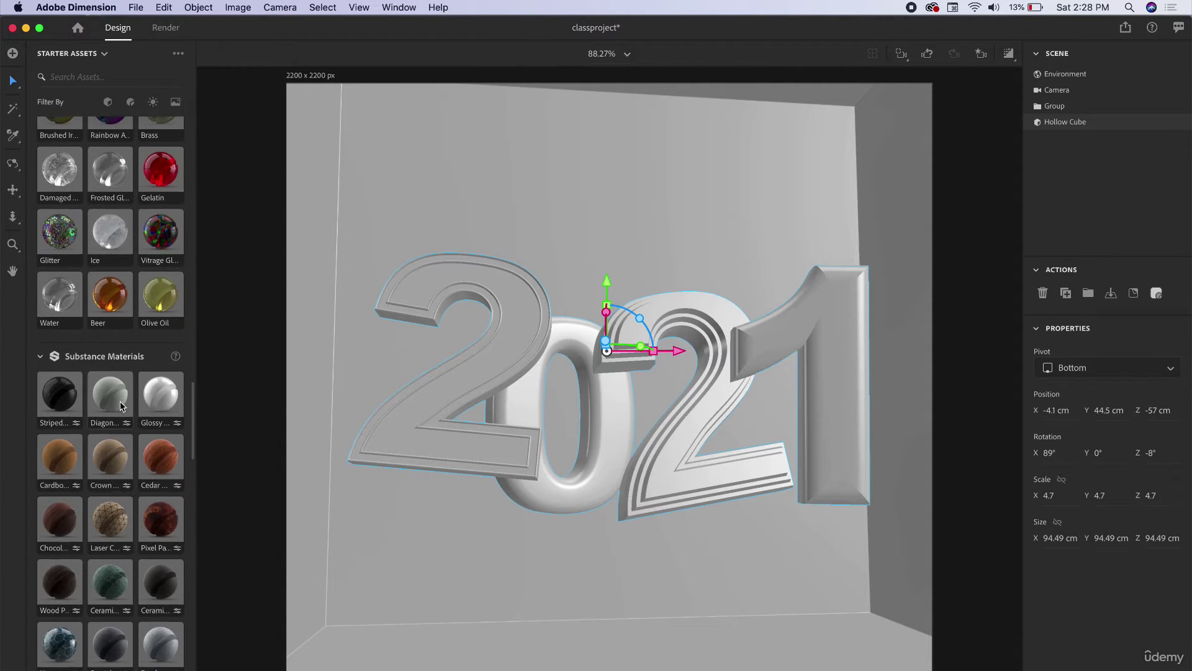
pyautogui.scroll(1, 116, 404)
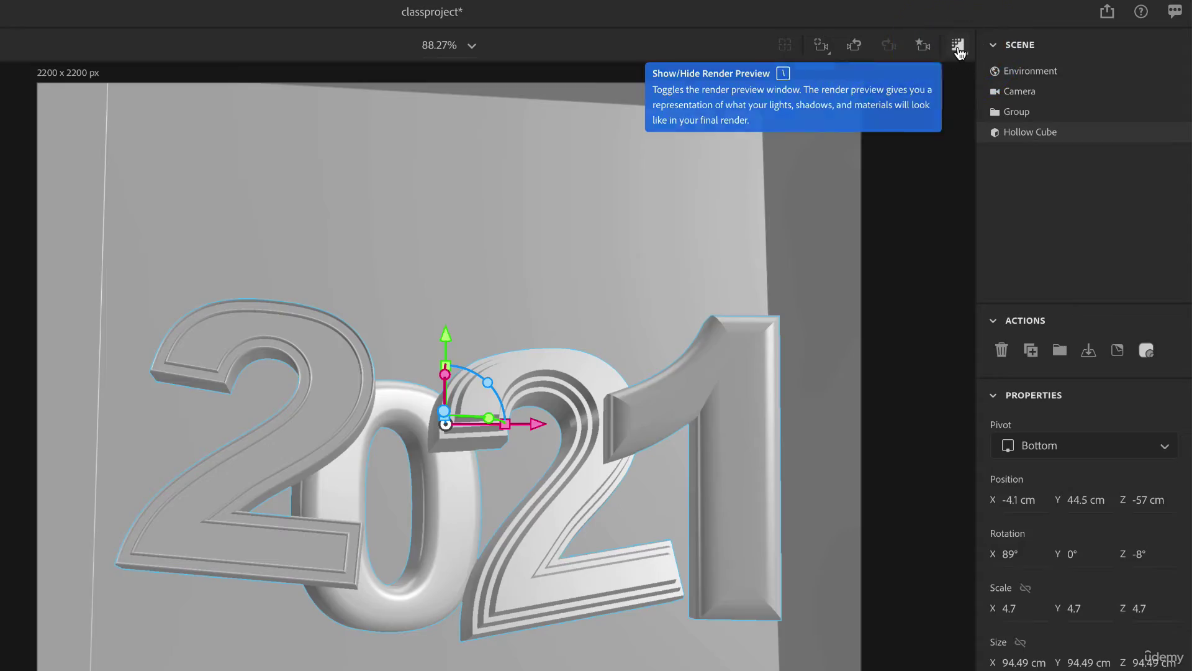
# Step: Dismiss the low-battery notification and turn on the render preview for the canvas
pyautogui.click(958, 47)
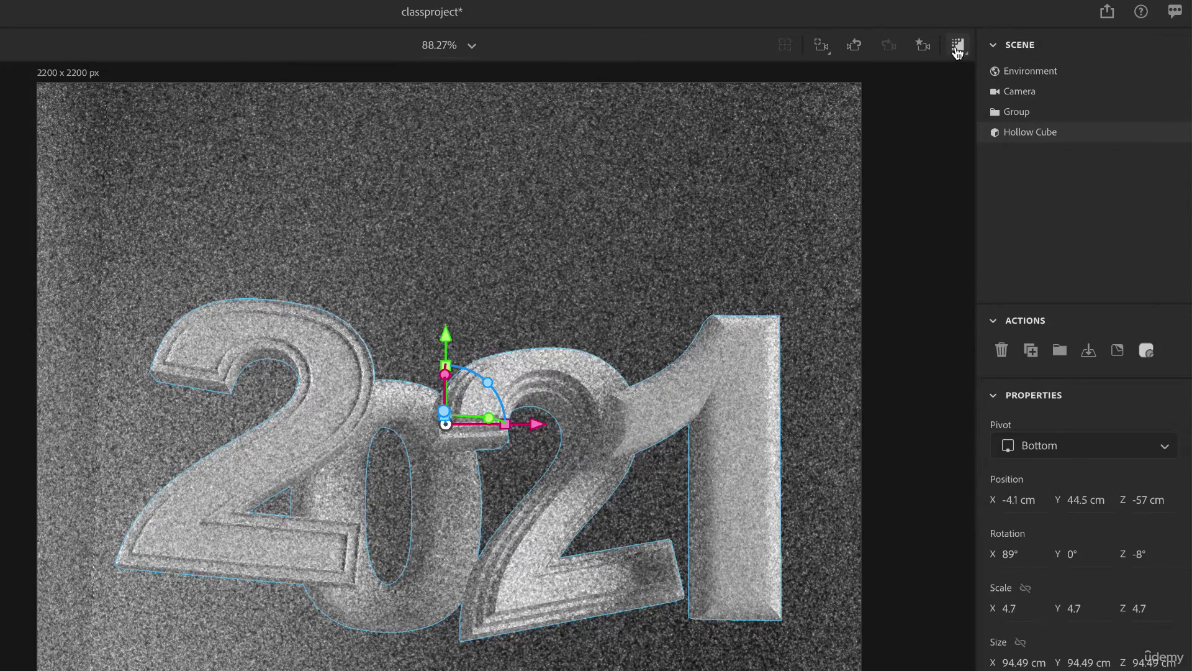
pyautogui.click(957, 47)
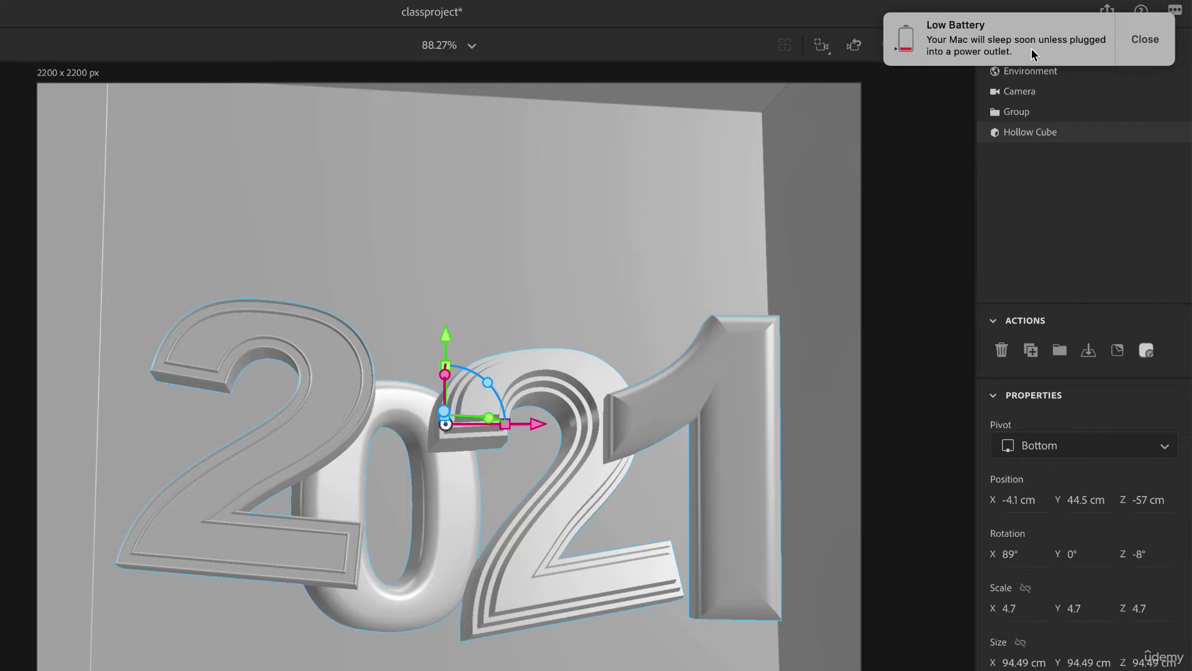
pyautogui.click(1146, 39)
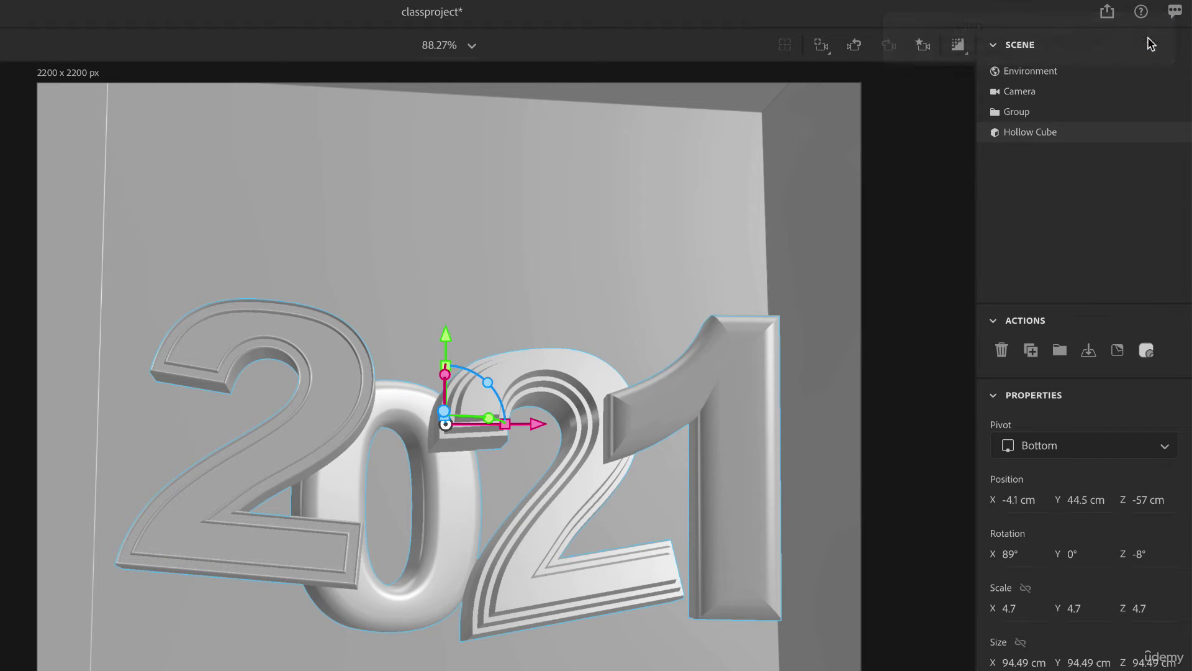
pyautogui.click(959, 47)
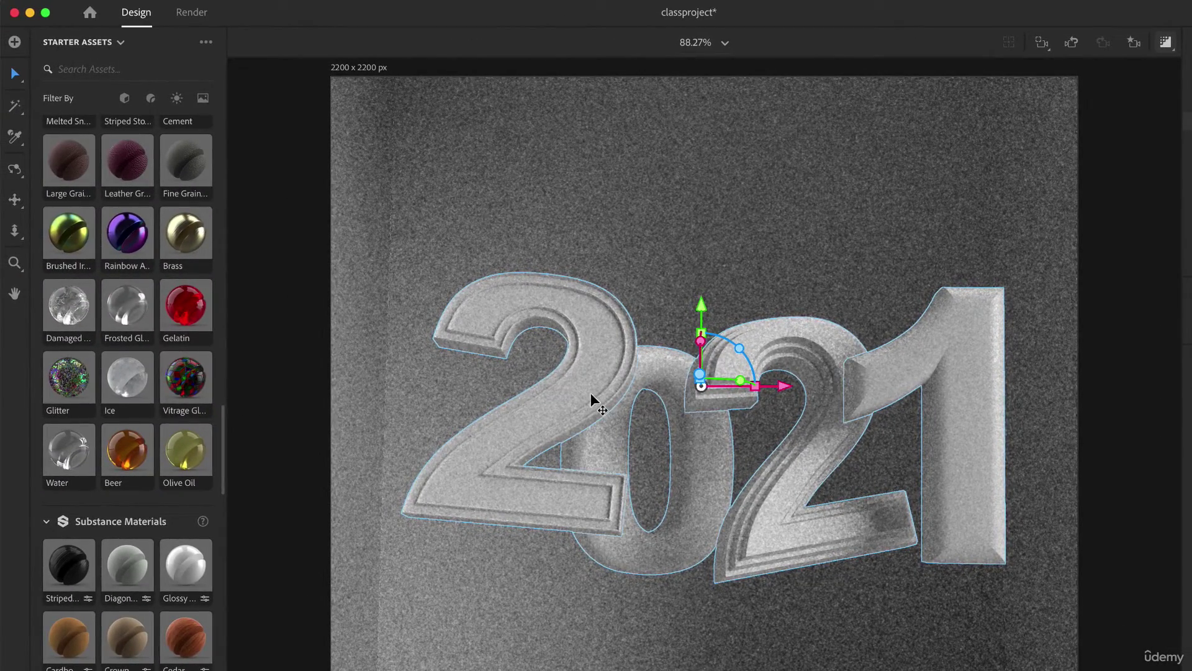
# Step: Apply Ice to the first 2, and try the Glossy material before applying the black Striped substance material to the hollow cube
pyautogui.moveTo(129, 380); pyautogui.dragTo(583, 305)
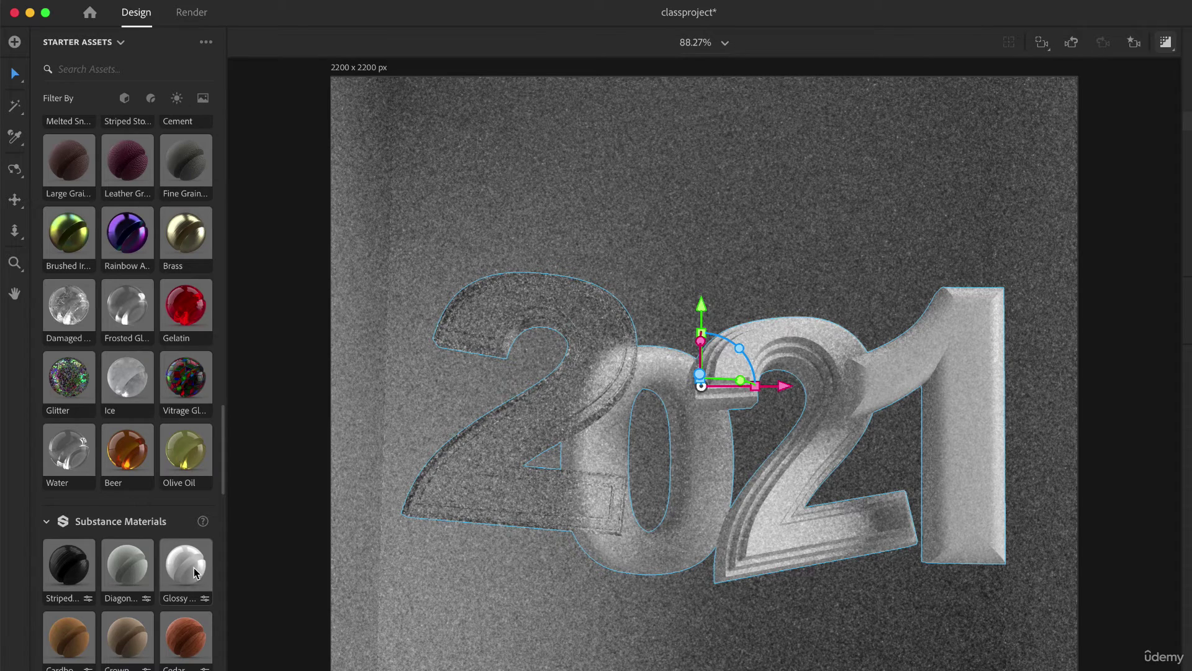
pyautogui.moveTo(194, 572); pyautogui.dragTo(561, 139)
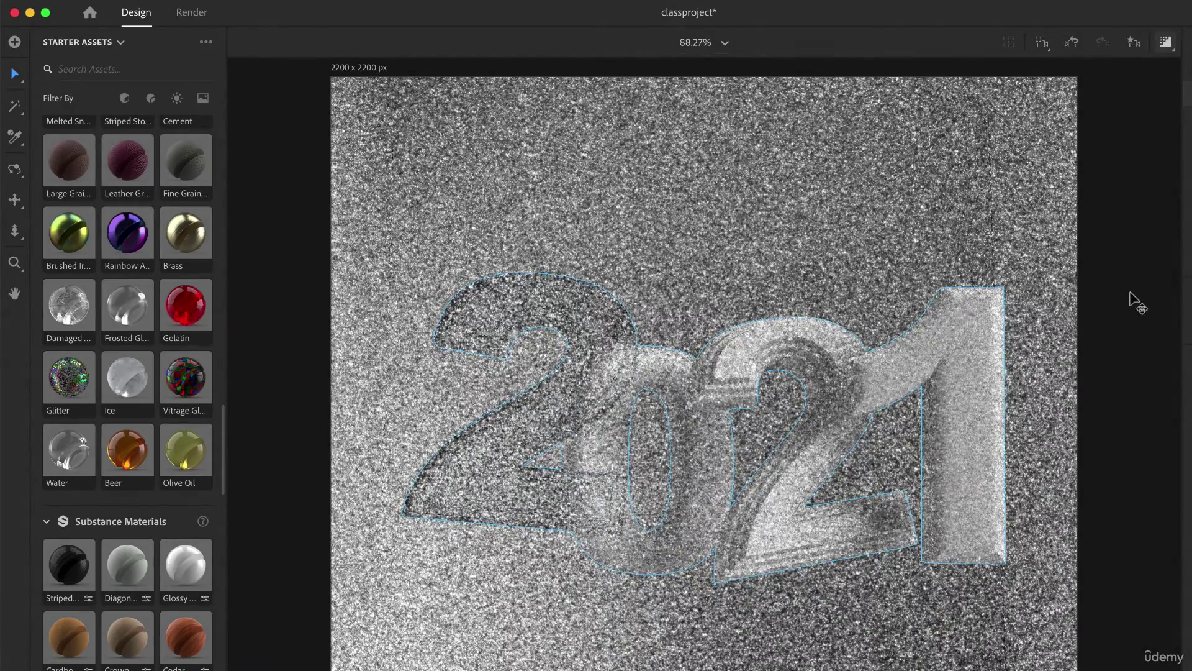
pyautogui.moveTo(64, 555); pyautogui.dragTo(445, 189)
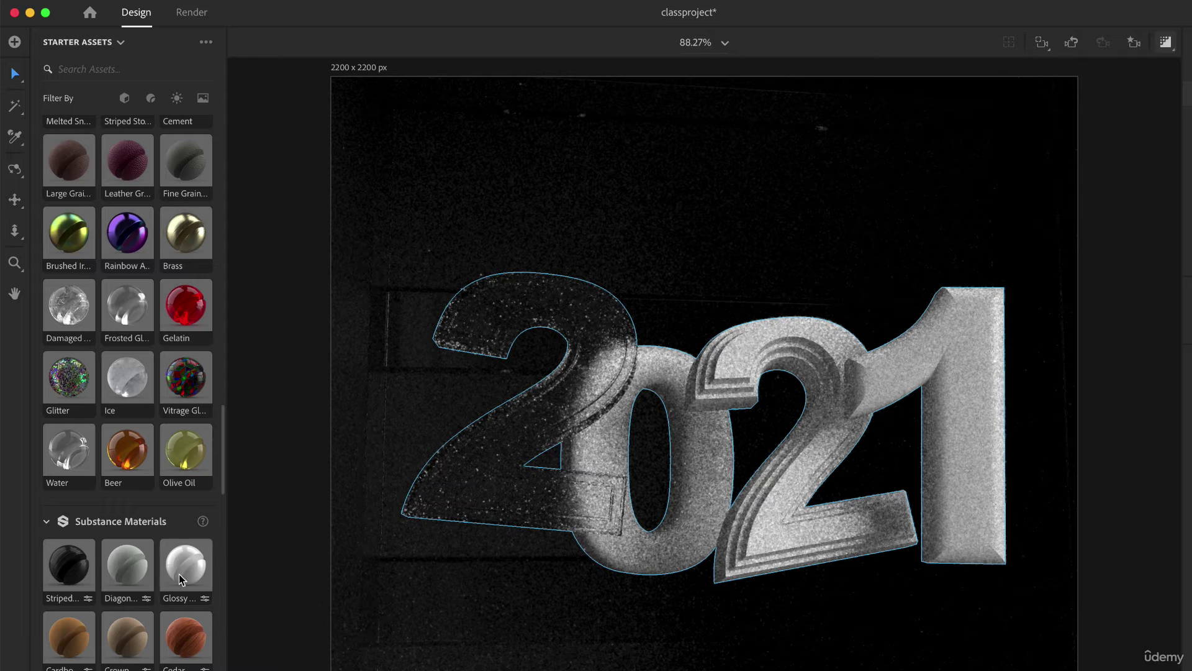
# Step: Select the first 2 of 2021 and replace its material with Frosted Glass
pyautogui.scroll(-2, 95, 545)
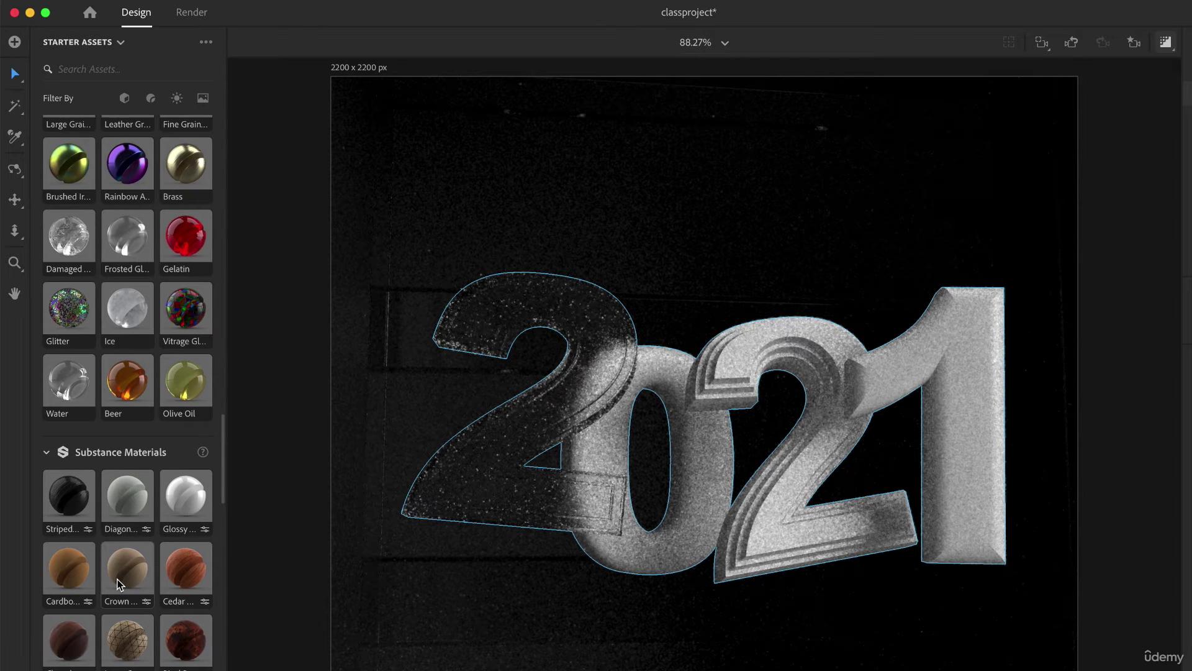
pyautogui.scroll(-2, 118, 578)
pyautogui.scroll(1, 117, 579)
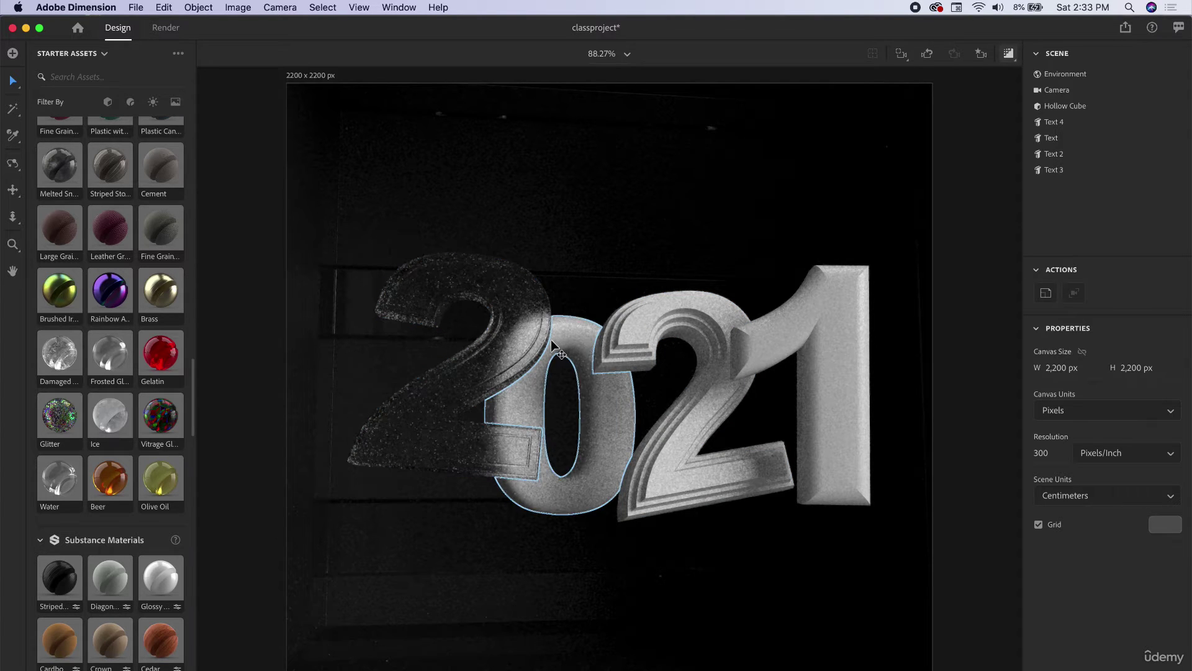
pyautogui.click(513, 341)
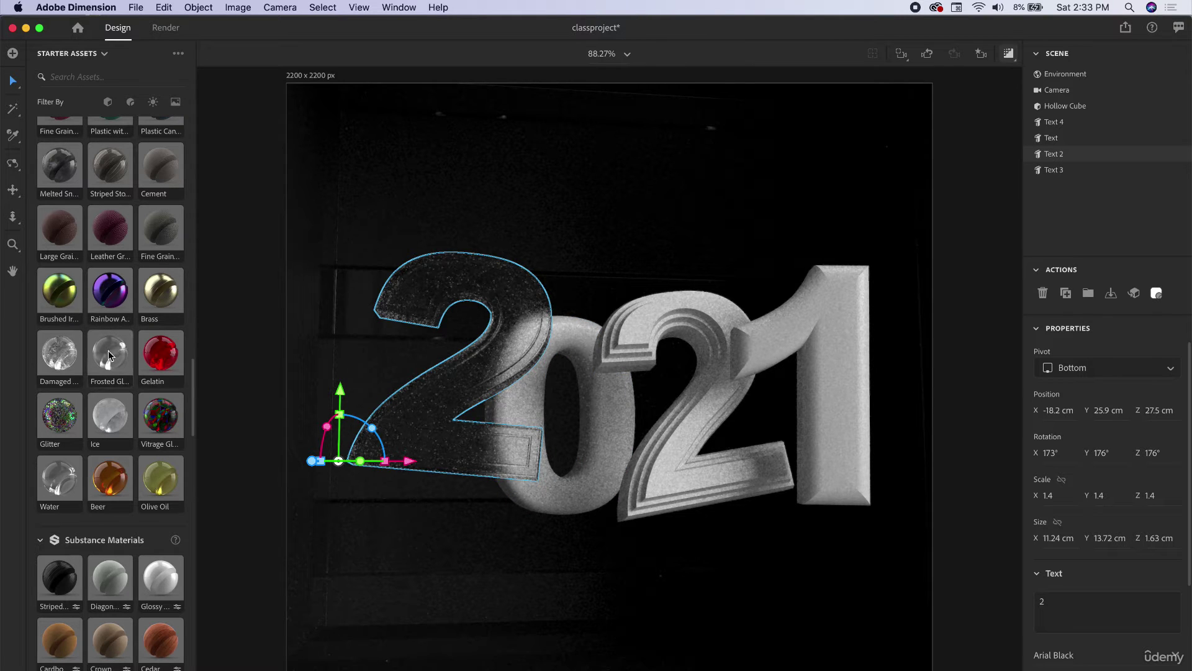
pyautogui.moveTo(109, 359); pyautogui.dragTo(502, 278)
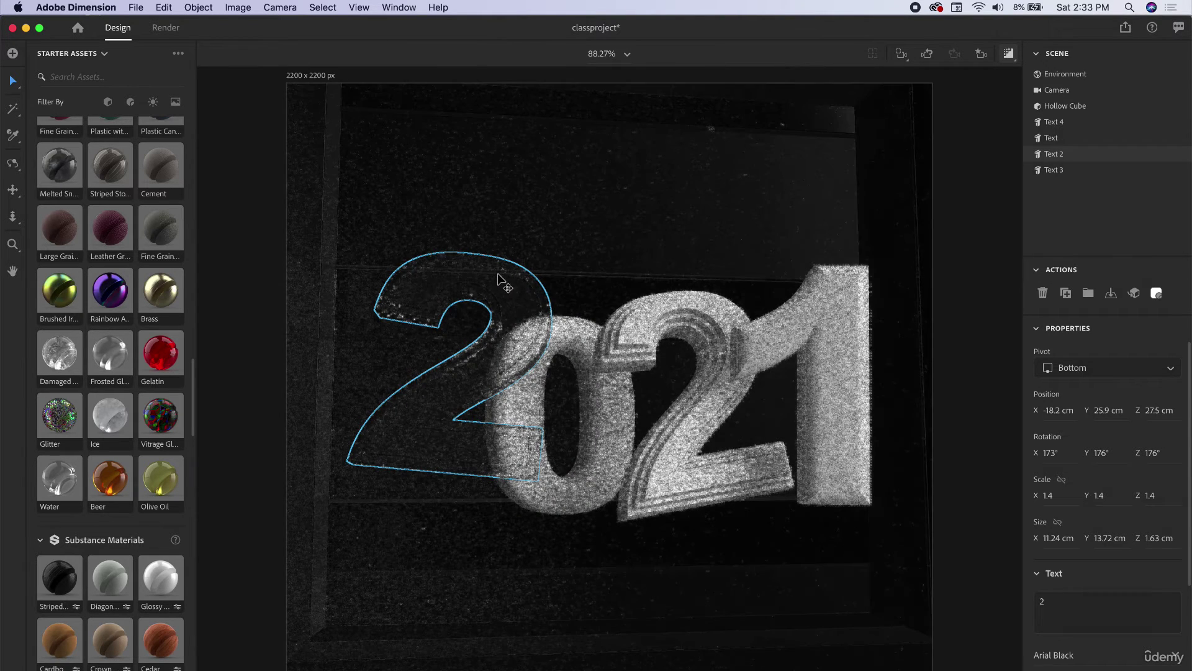
# Step: Rename the first digit's text object in the scene list as "first 2"
pyautogui.doubleClick(495, 274)
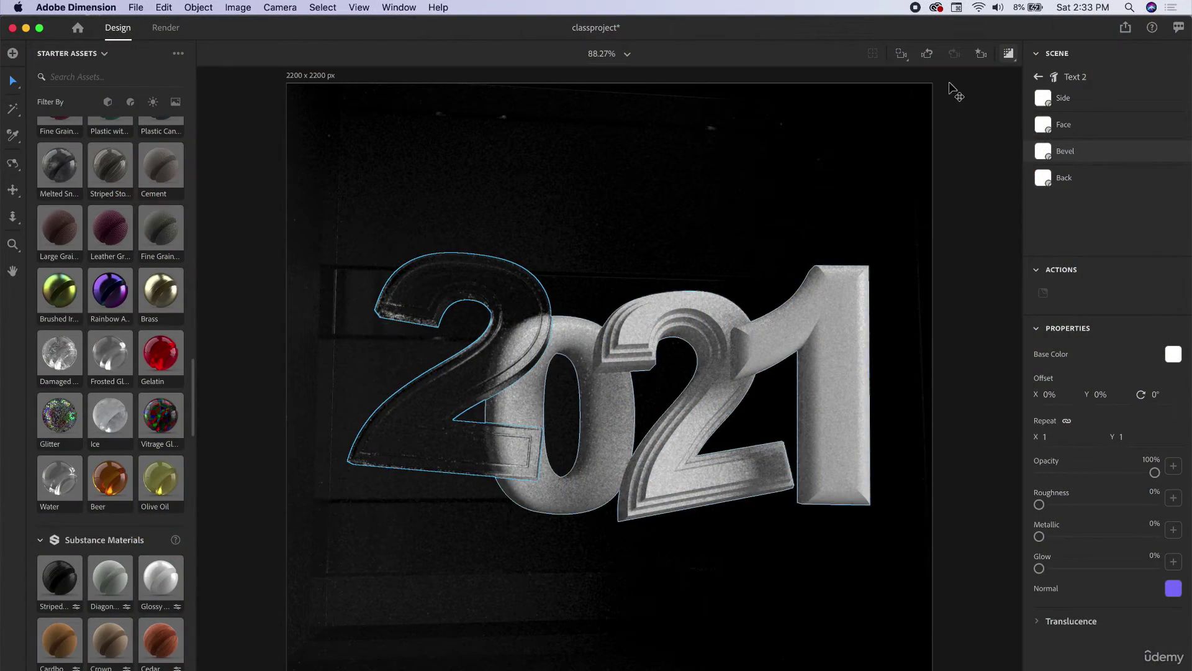
pyautogui.click(447, 285)
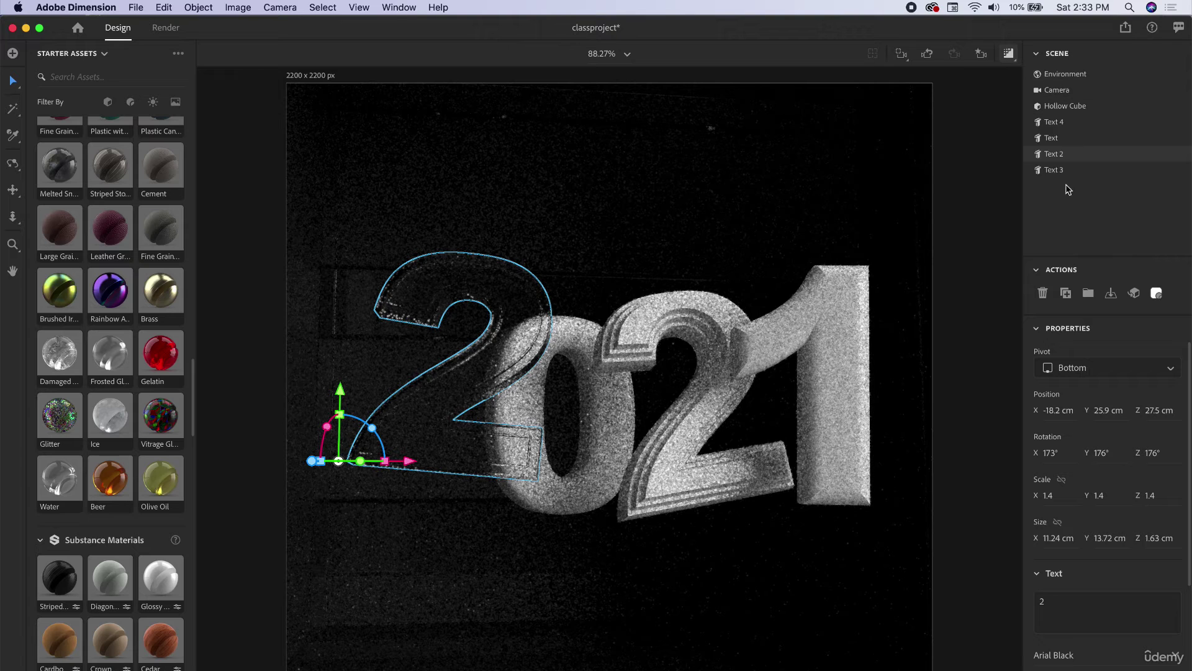
pyautogui.doubleClick(1055, 155)
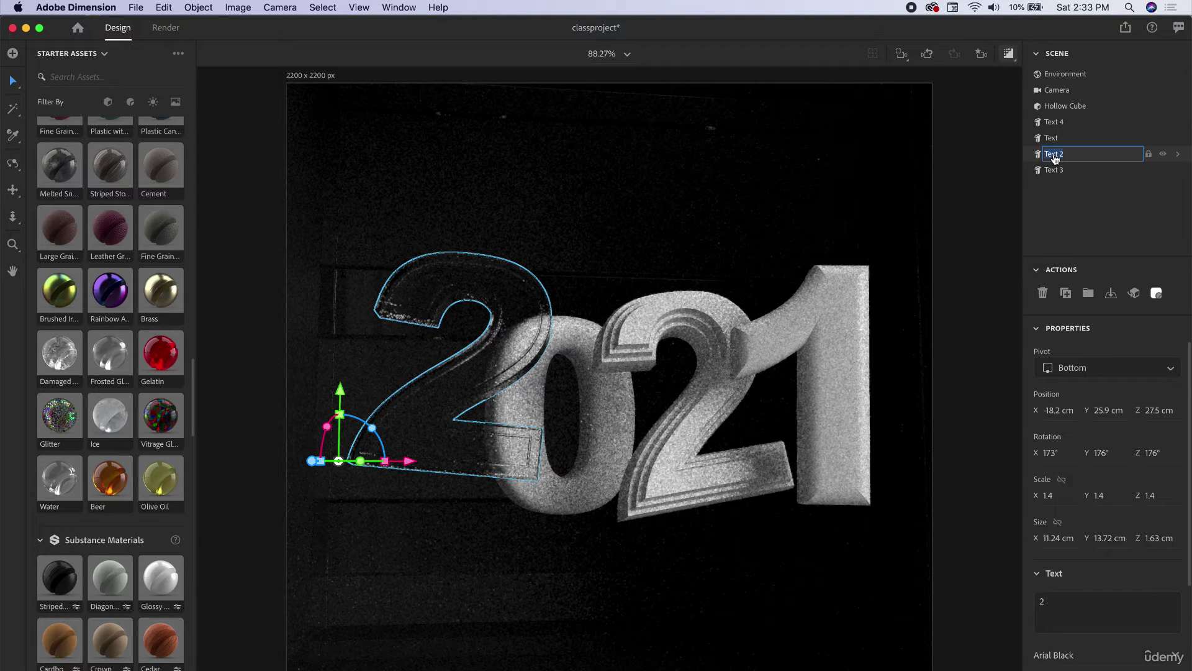
pyautogui.press('Return')
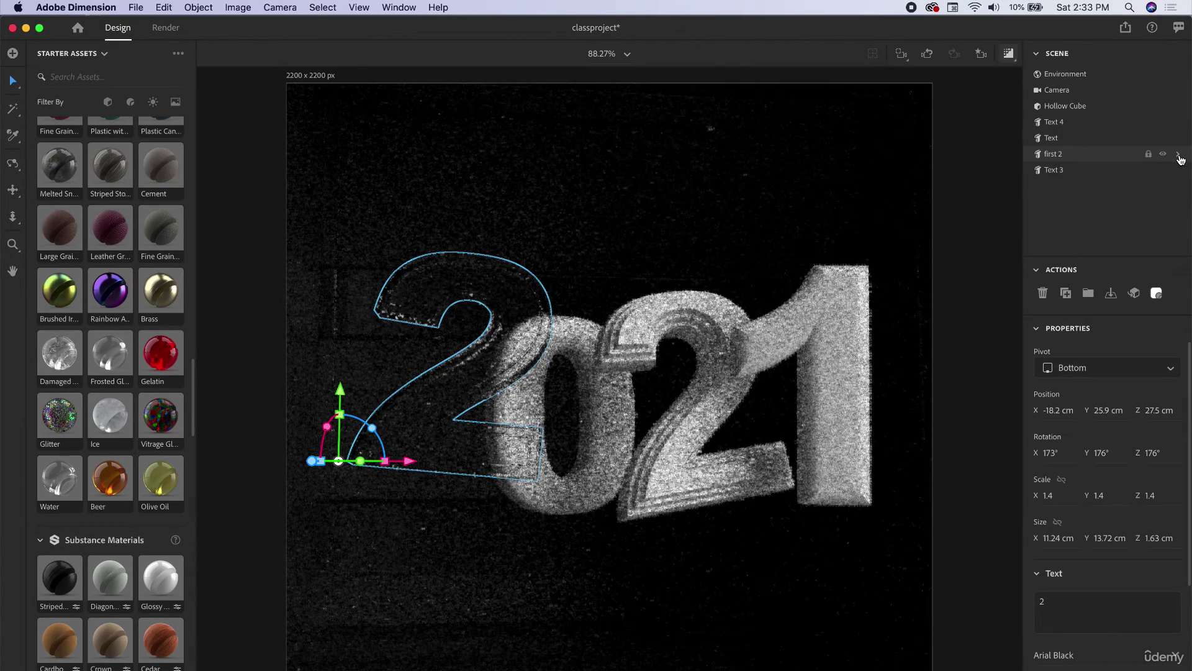
# Step: Apply the Brass material to the Side and Back surfaces of the first 2
pyautogui.click(1179, 155)
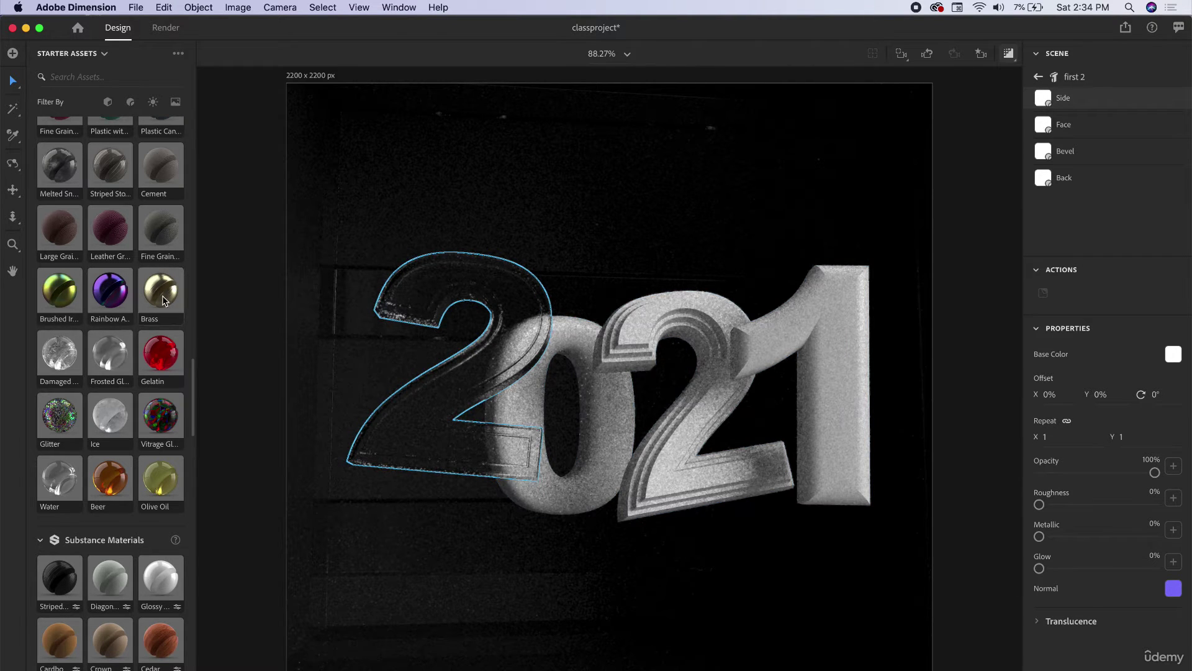
pyautogui.moveTo(163, 300); pyautogui.dragTo(1041, 90)
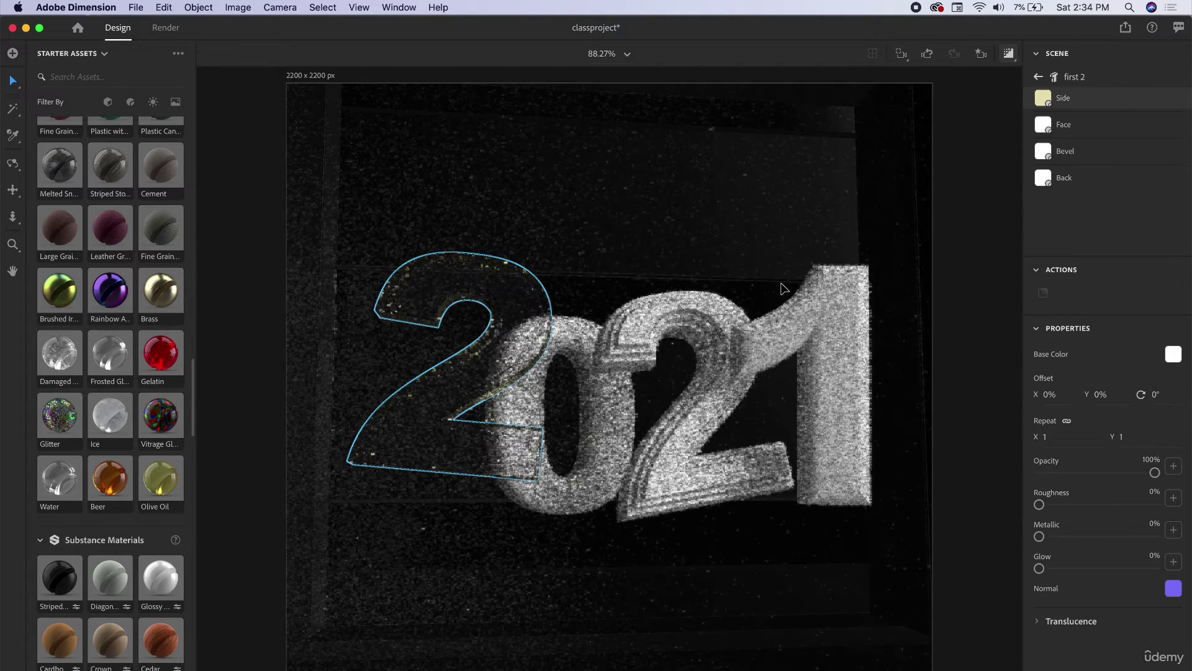
pyautogui.click(979, 274)
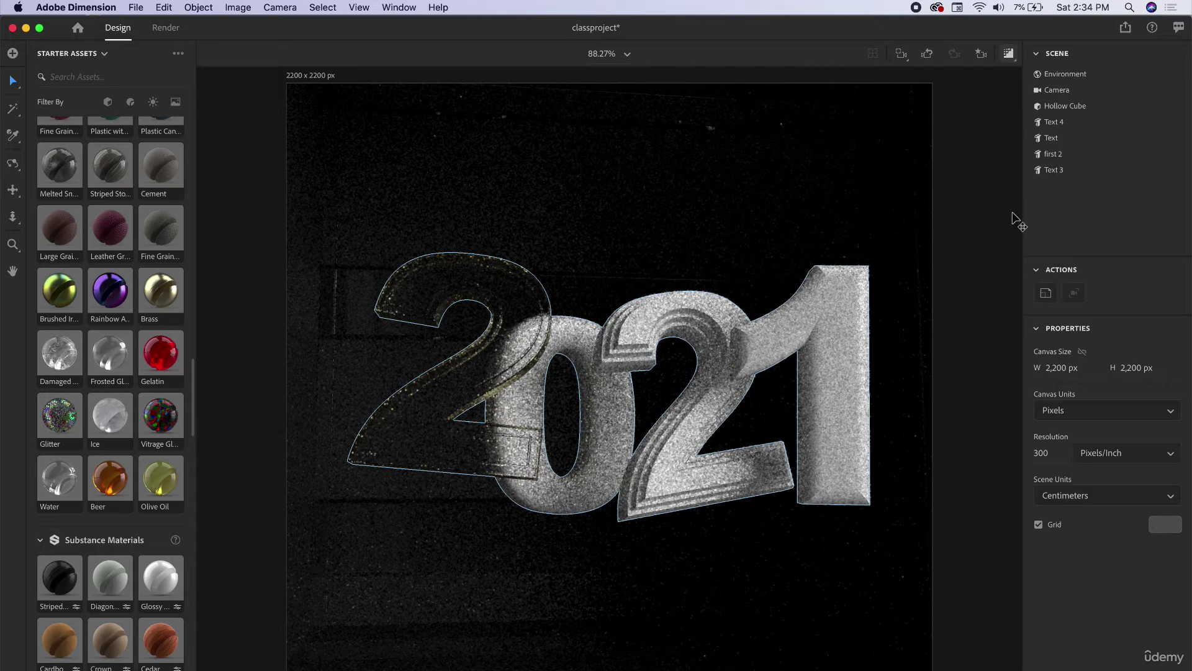
pyautogui.click(531, 289)
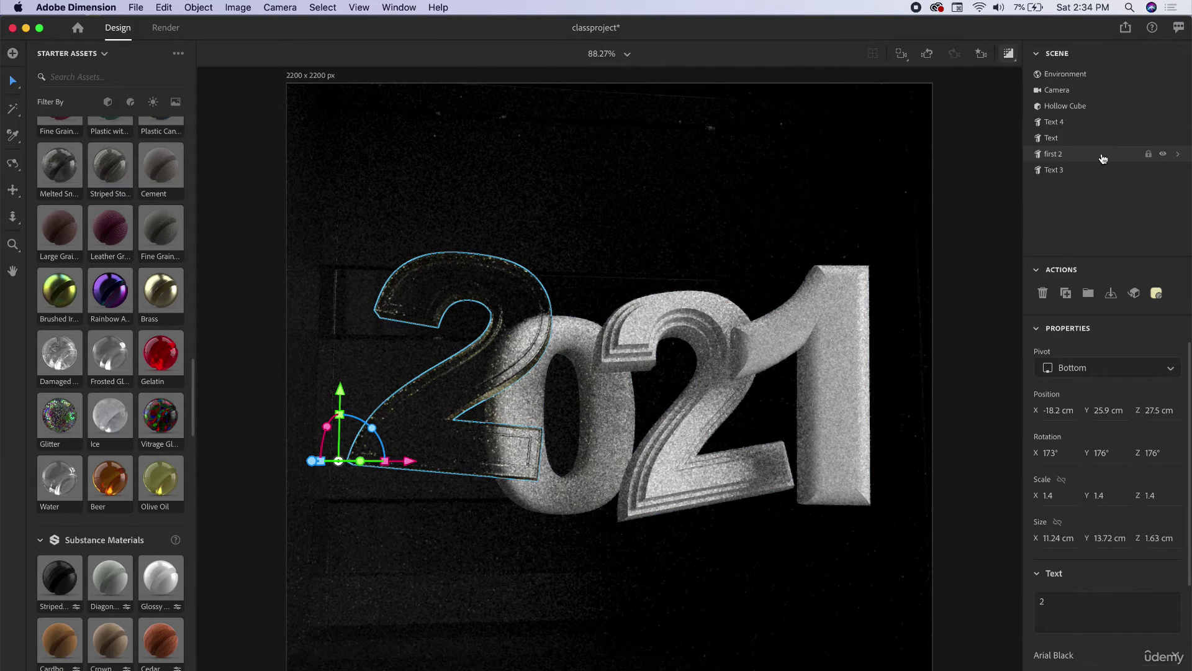
pyautogui.click(1179, 157)
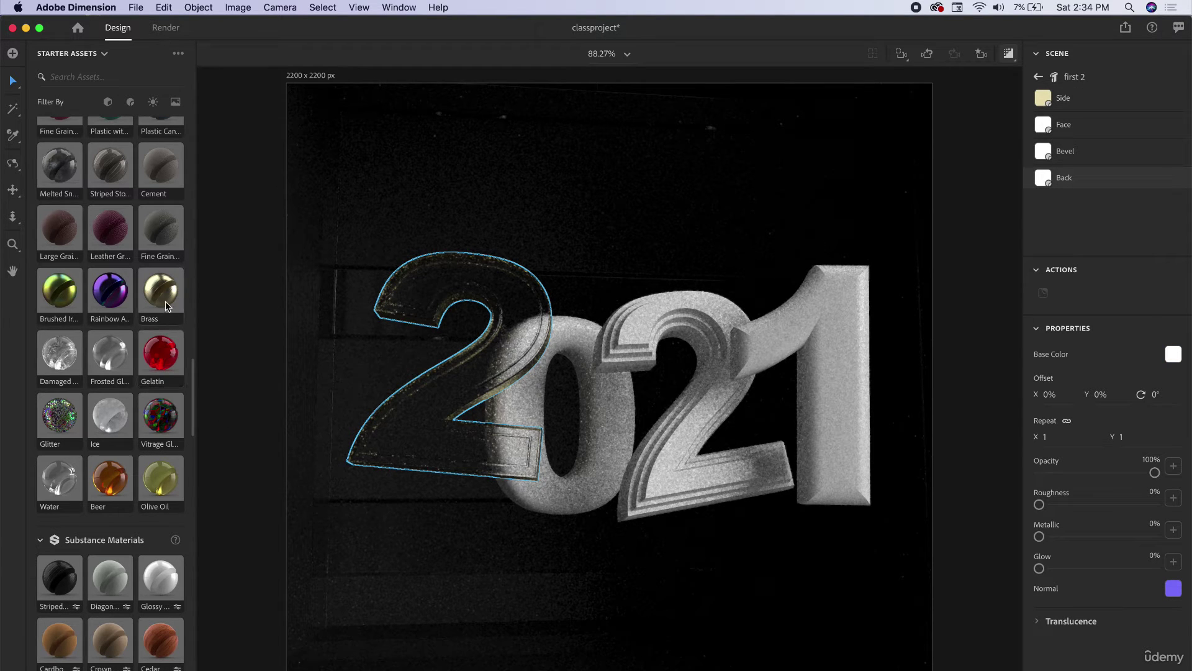
pyautogui.moveTo(167, 305); pyautogui.dragTo(1053, 175)
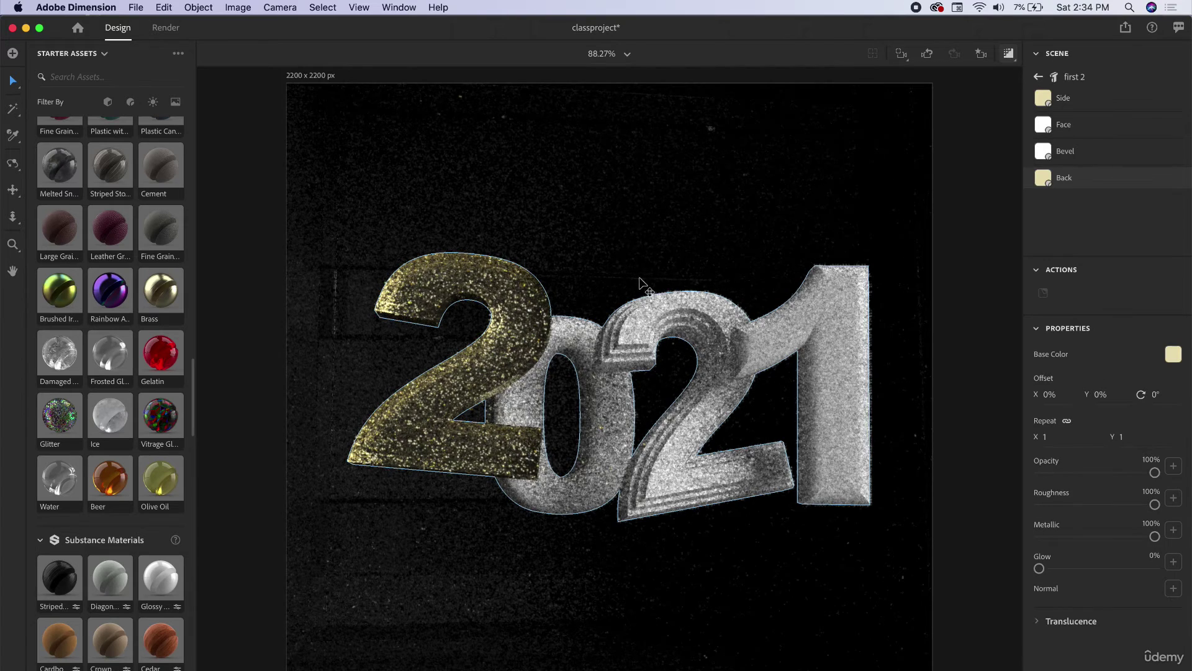
# Step: Apply the Ice material to the other 2 and rename its text object as "second 2"
pyautogui.click(689, 310)
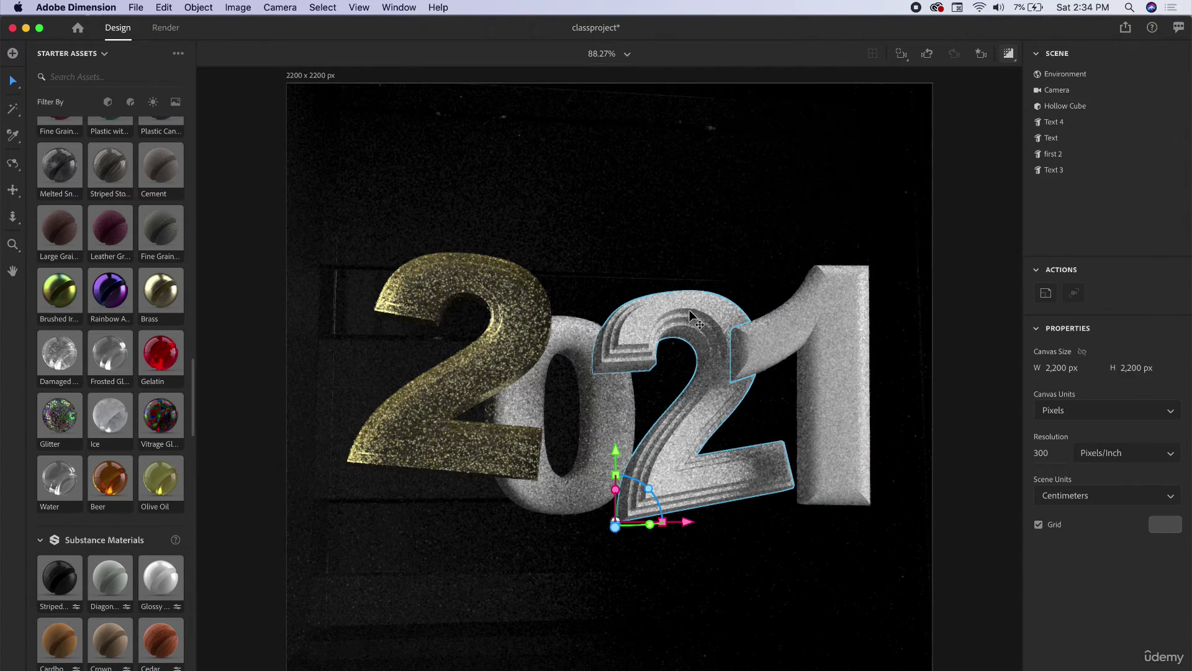
pyautogui.moveTo(113, 413); pyautogui.dragTo(645, 310)
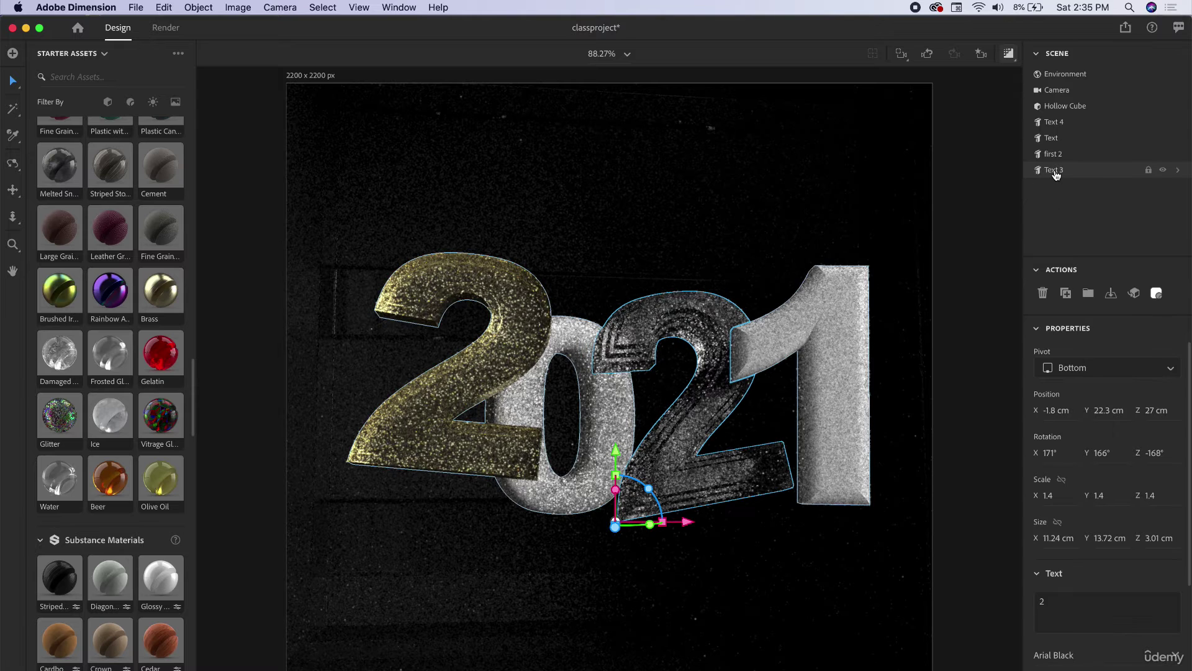
pyautogui.doubleClick(1056, 171)
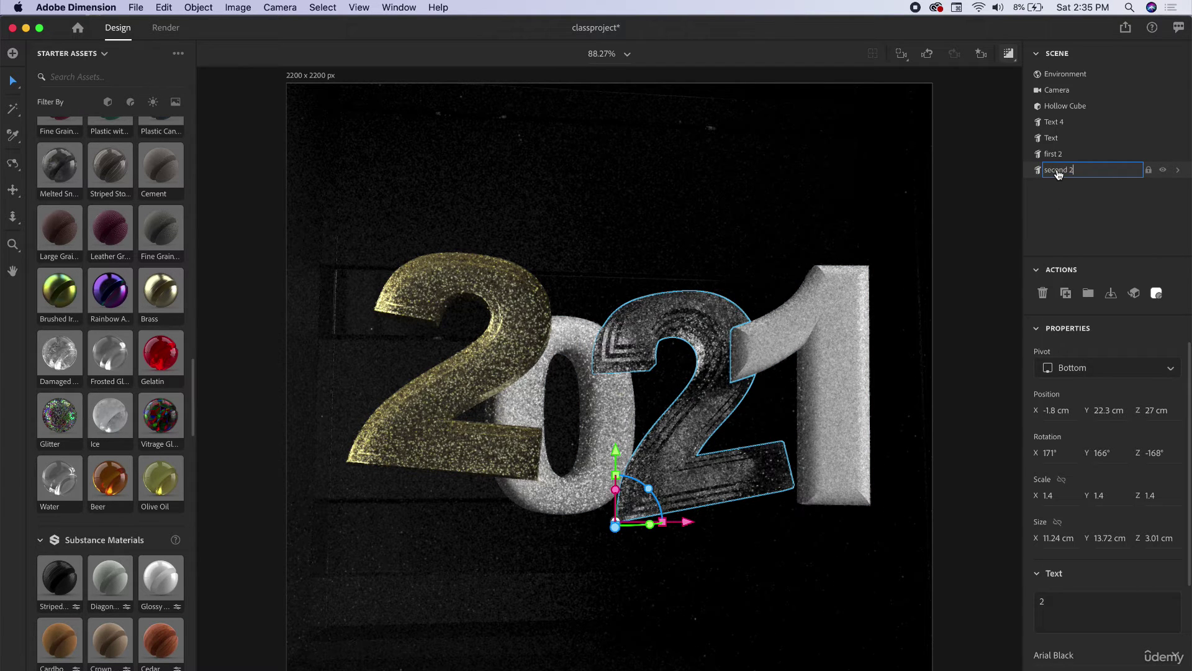
pyautogui.write('second 2')
pyautogui.press('Return')
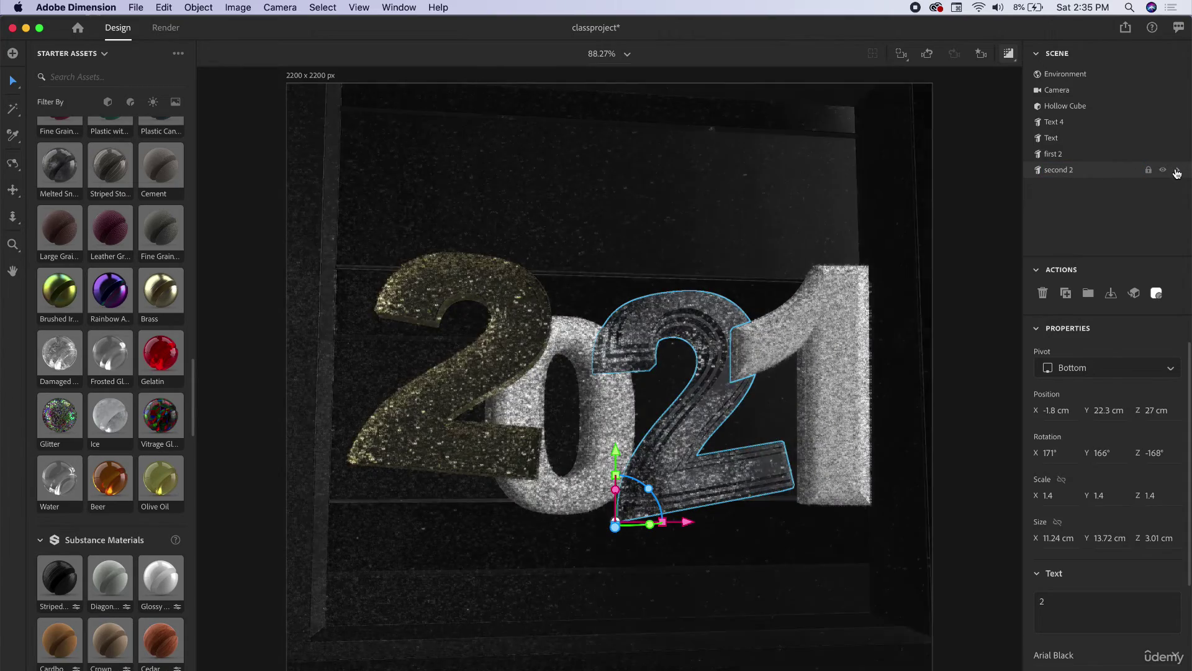
# Step: Apply the Light Oak standard material to the Bevel surface of the second 2
pyautogui.click(1176, 173)
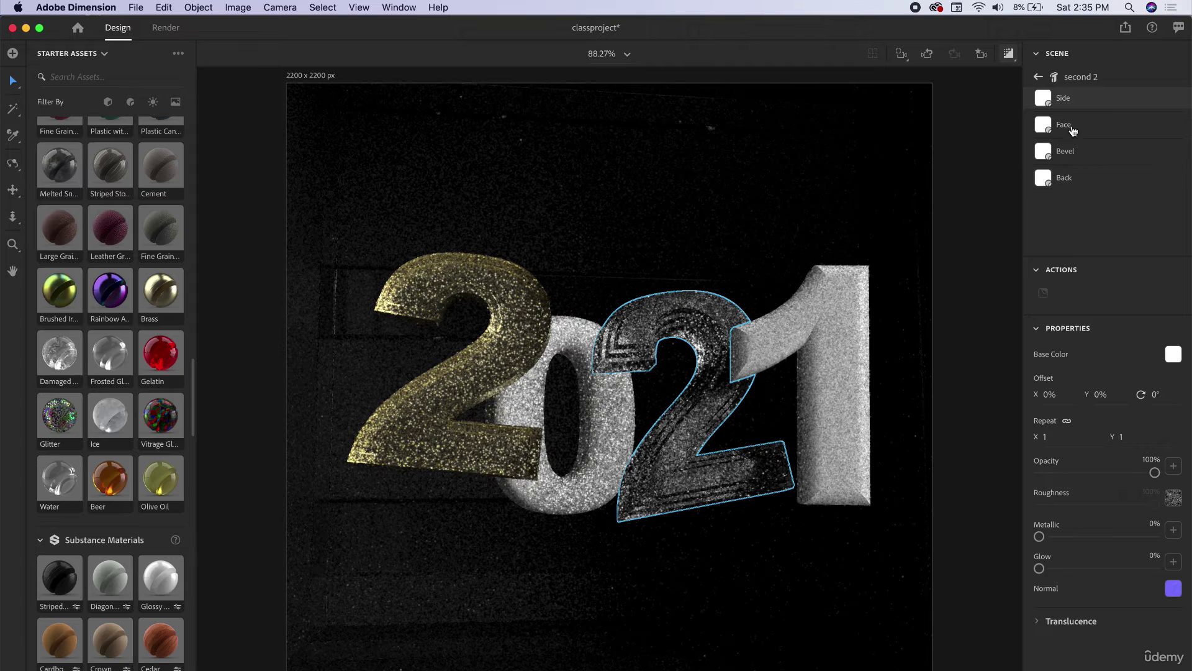
pyautogui.scroll(5, 127, 510)
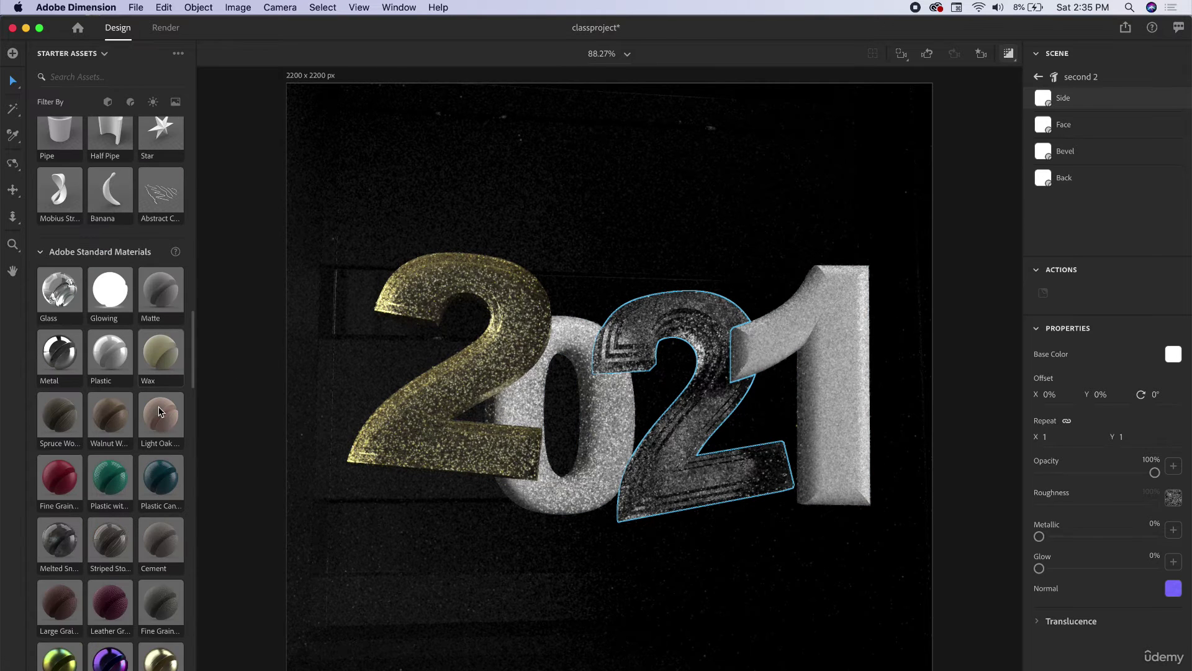
pyautogui.moveTo(159, 406); pyautogui.dragTo(1065, 145)
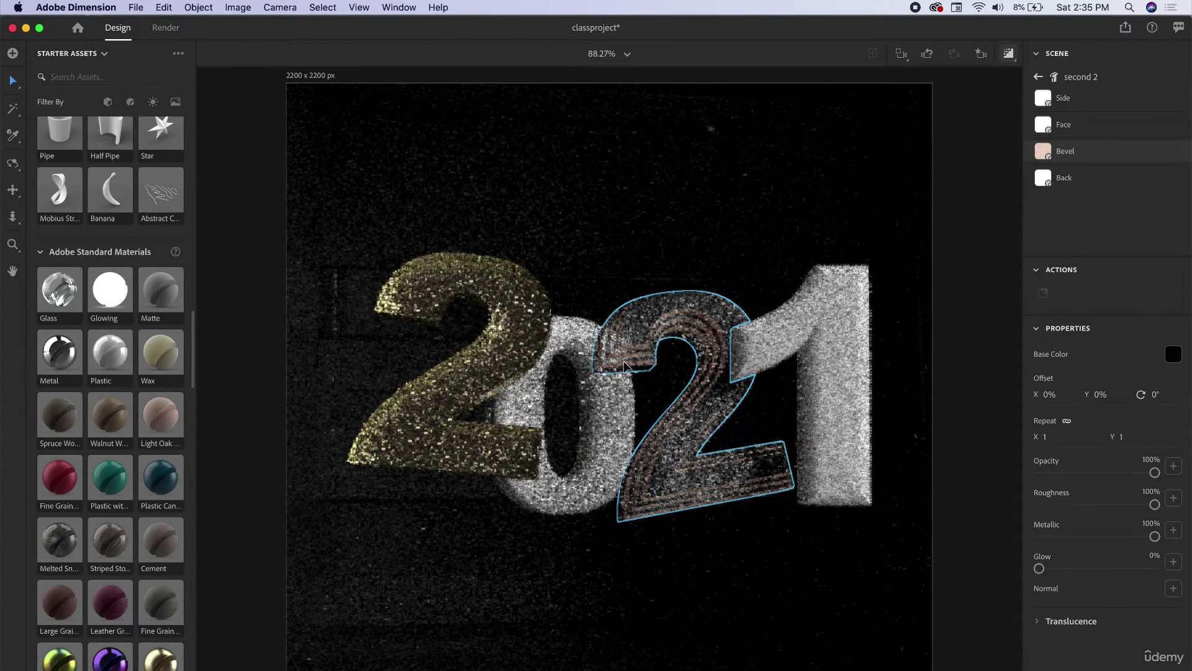
# Step: Apply the Substance material abbreviated "Darken..." to the Bevel surface of the second 2
pyautogui.click(991, 355)
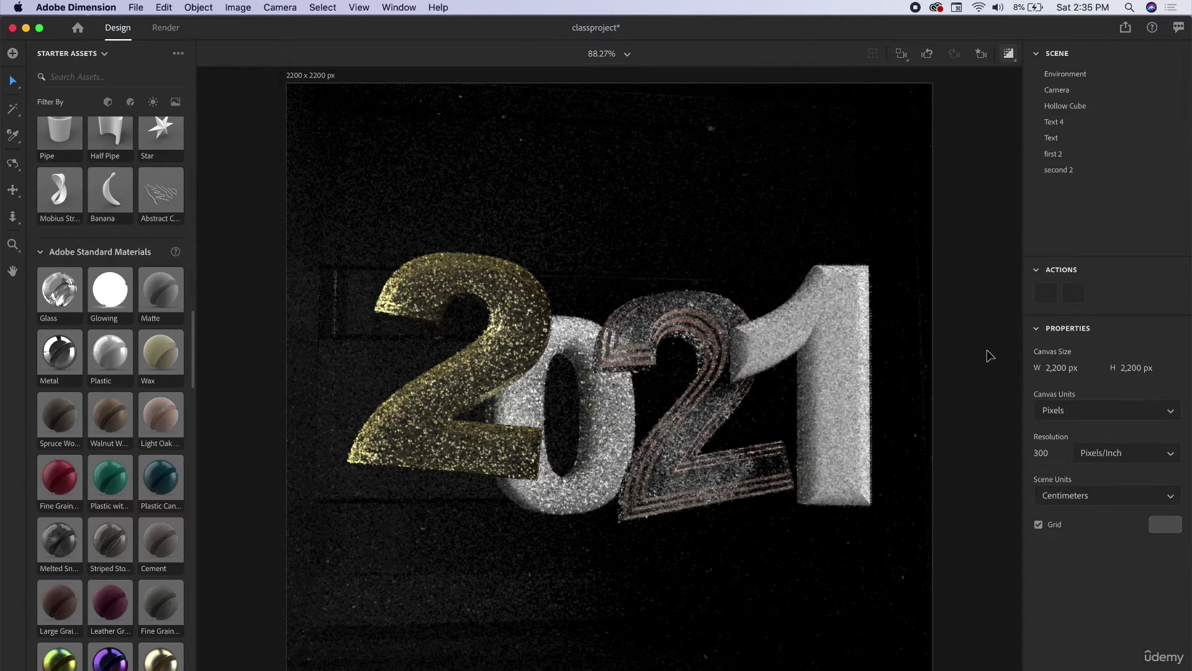
pyautogui.click(692, 330)
pyautogui.click(1068, 170)
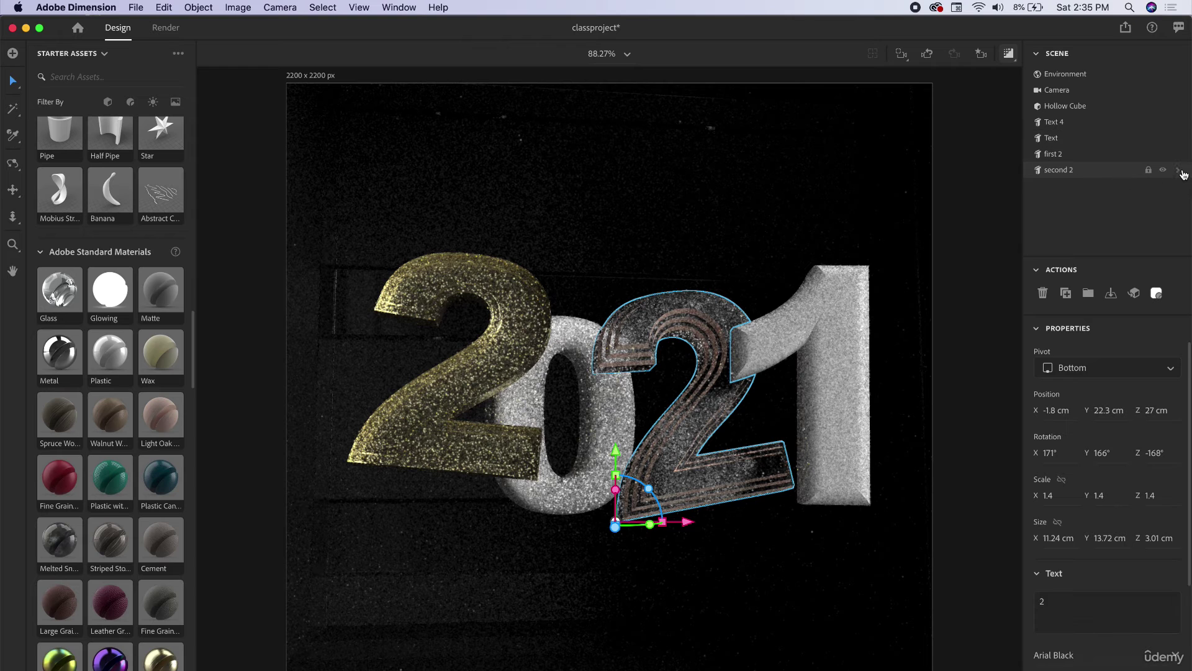
pyautogui.click(1178, 170)
pyautogui.click(1084, 151)
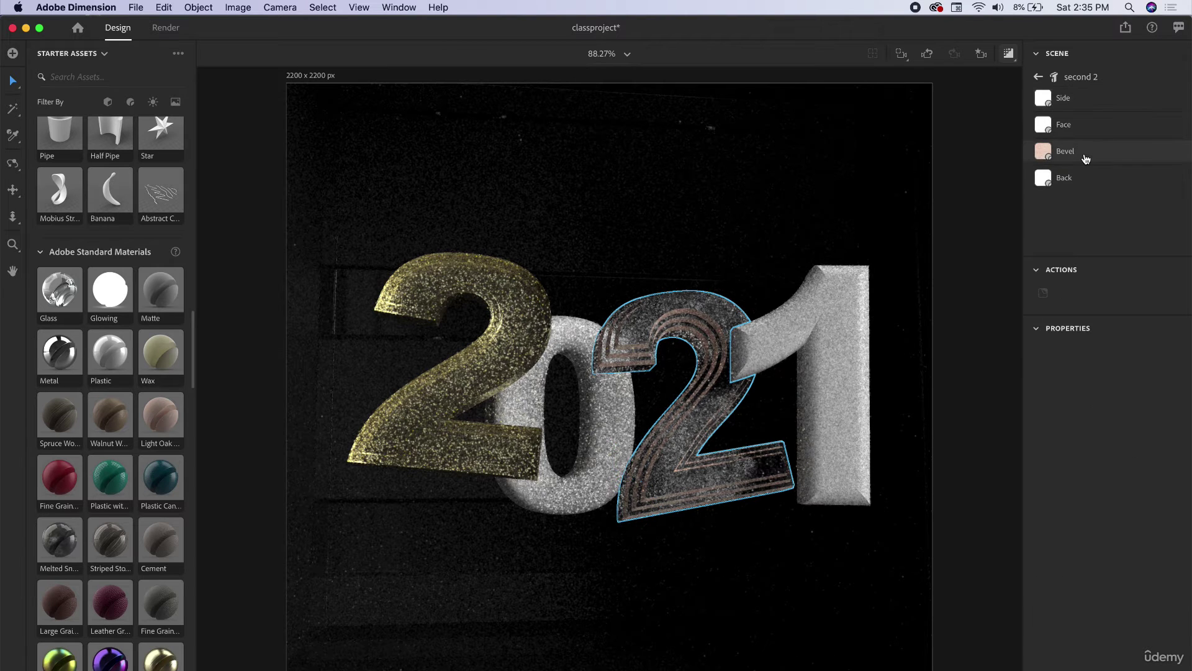
pyautogui.scroll(-5, 164, 627)
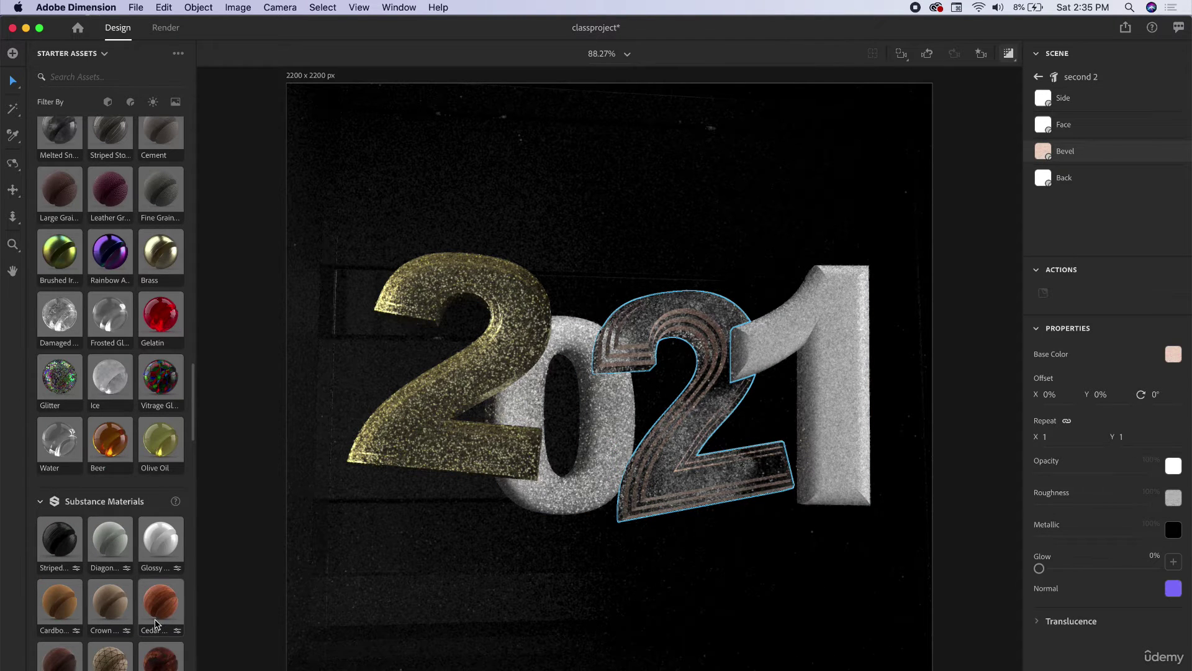
pyautogui.scroll(-5, 155, 612)
pyautogui.scroll(-1, 154, 608)
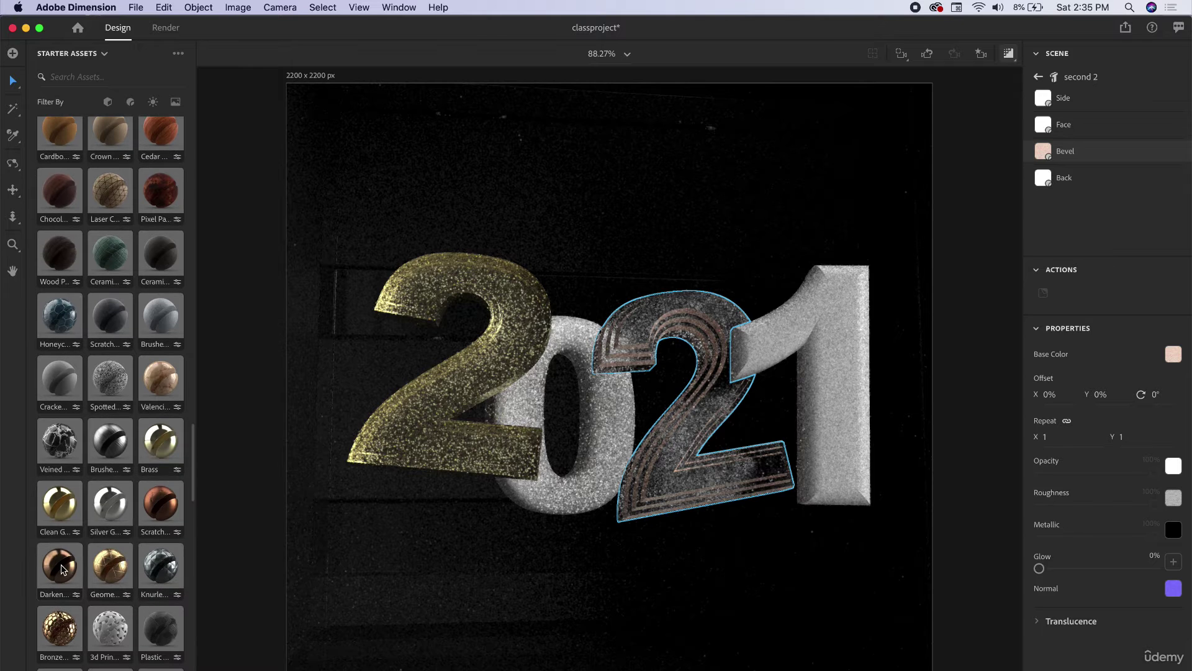
pyautogui.moveTo(60, 566); pyautogui.dragTo(1048, 155)
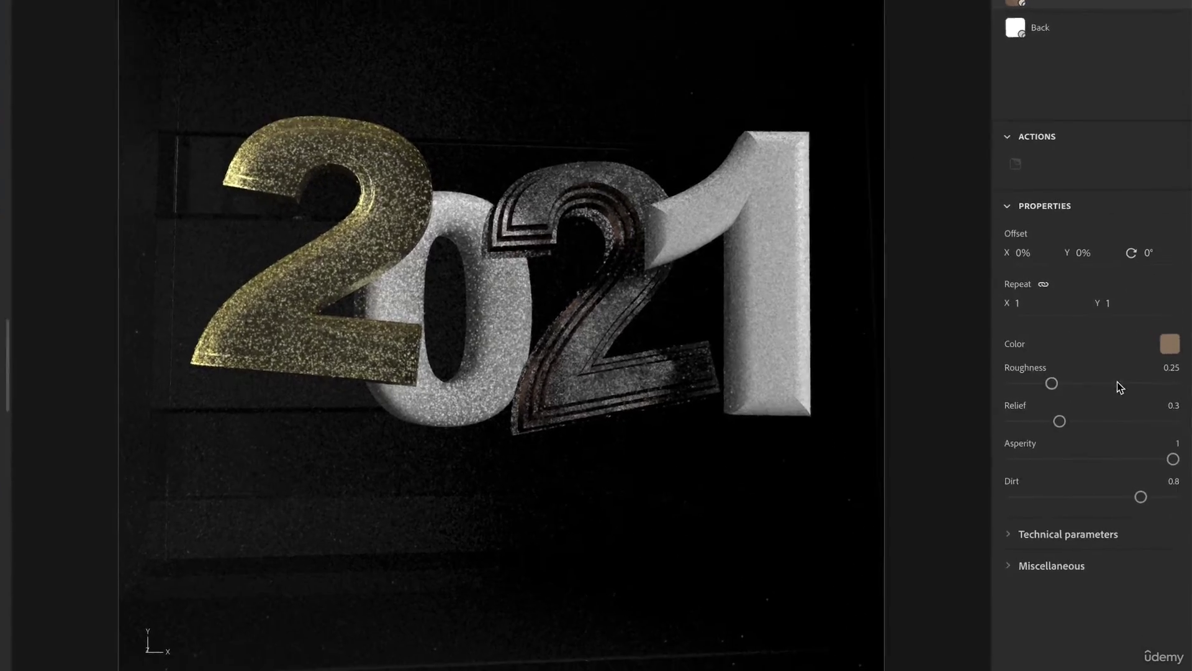
# Step: Try roughness values of 0.75 and 0.26 on the second 2's Bevel material
pyautogui.click(1133, 384)
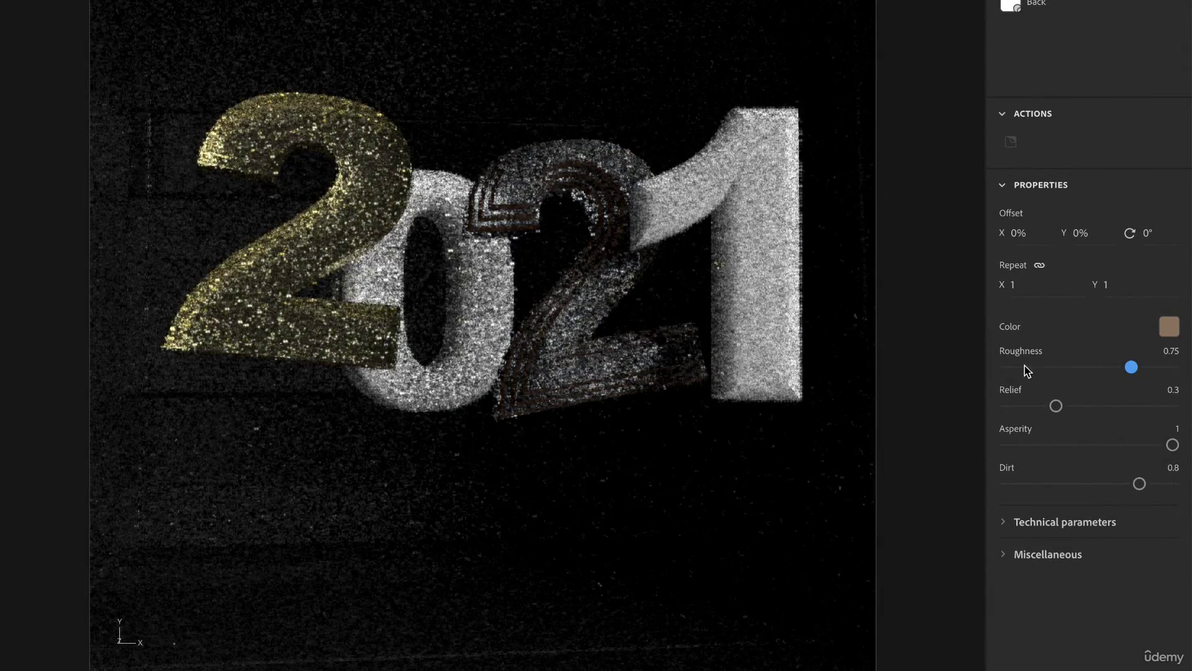
pyautogui.click(1020, 368)
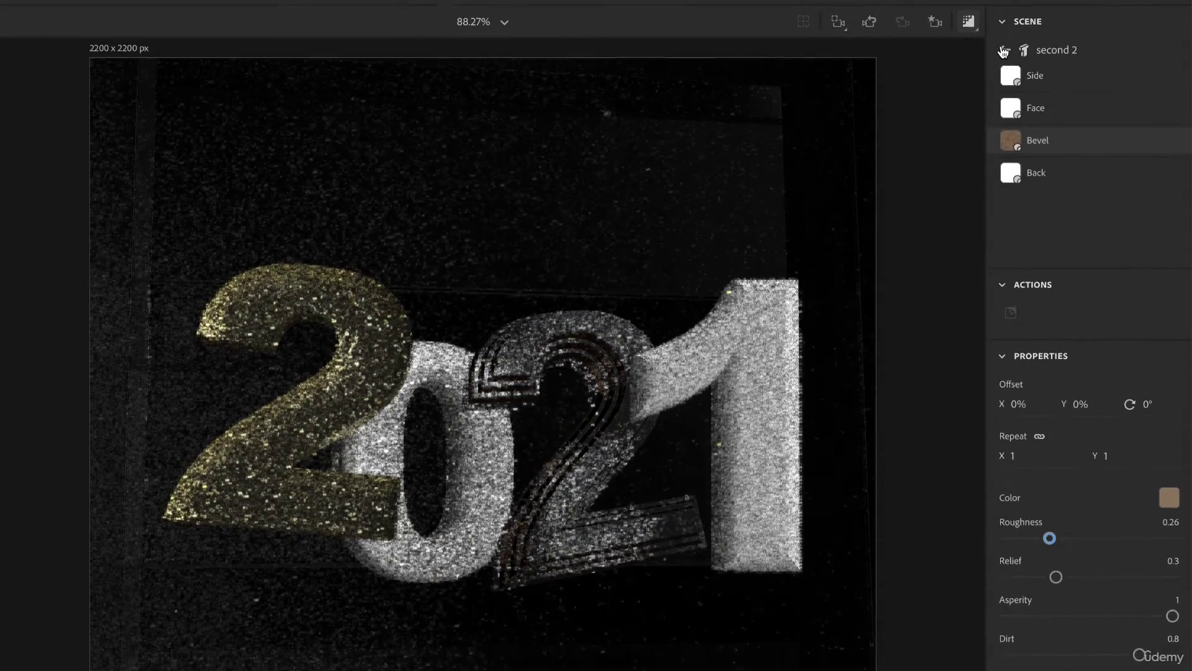
pyautogui.click(1004, 50)
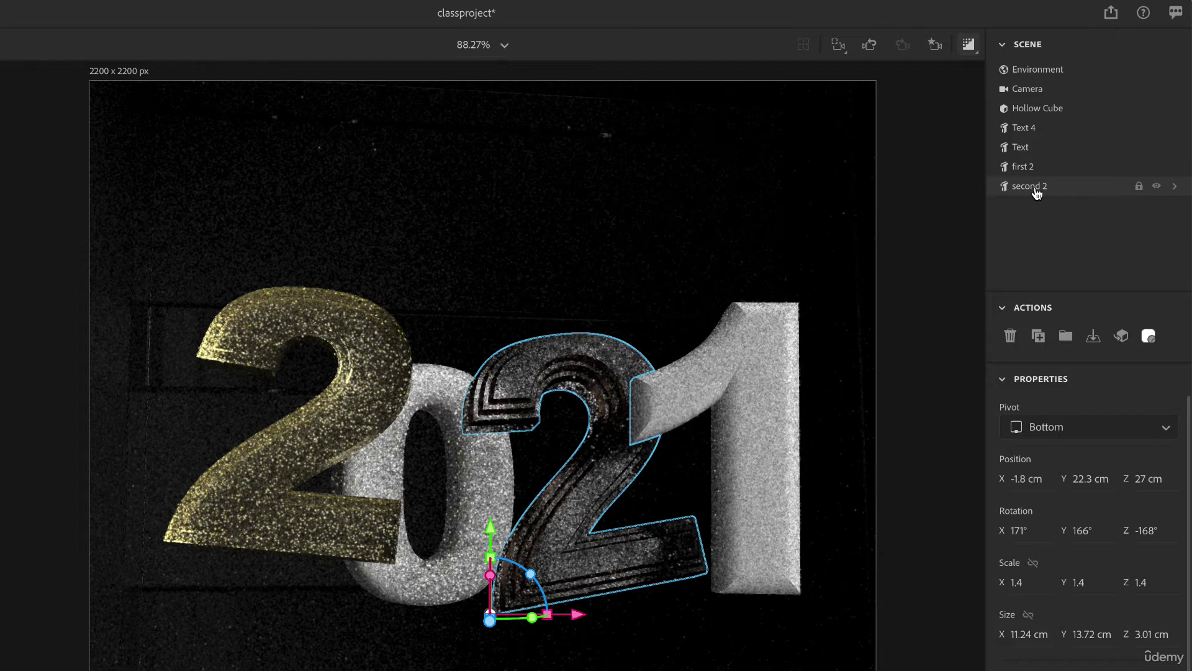
# Step: Replace the Bevel material of the second 2 with the Silver Substance material
pyautogui.scroll(-5, 1056, 559)
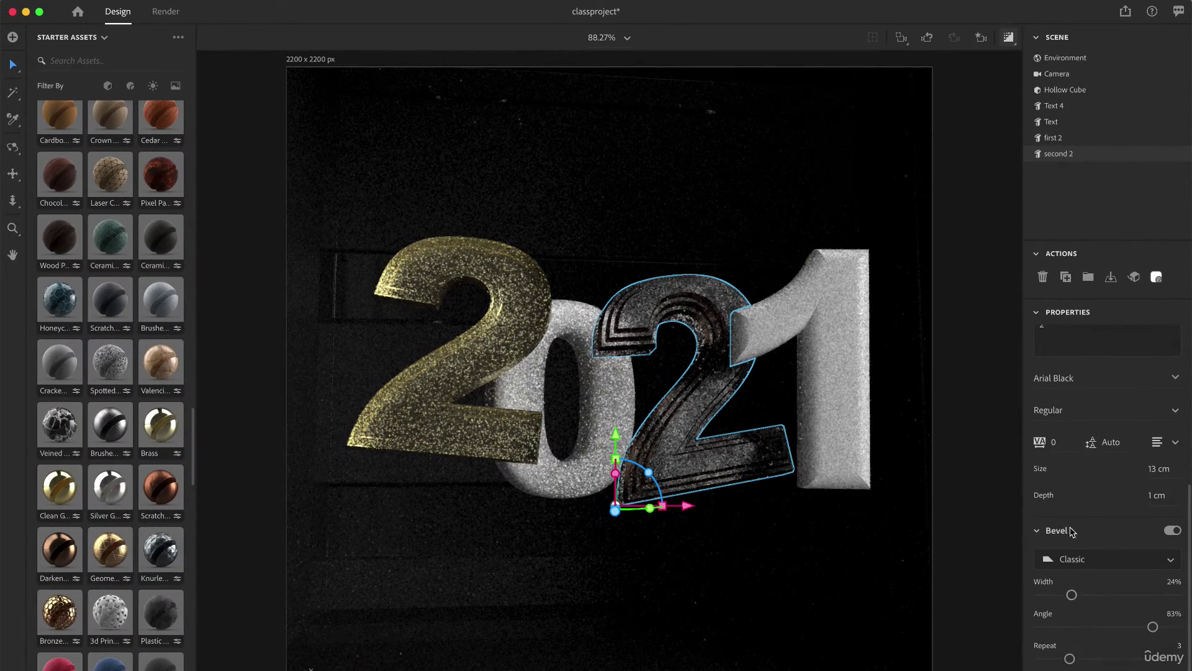
pyautogui.scroll(5, 1085, 579)
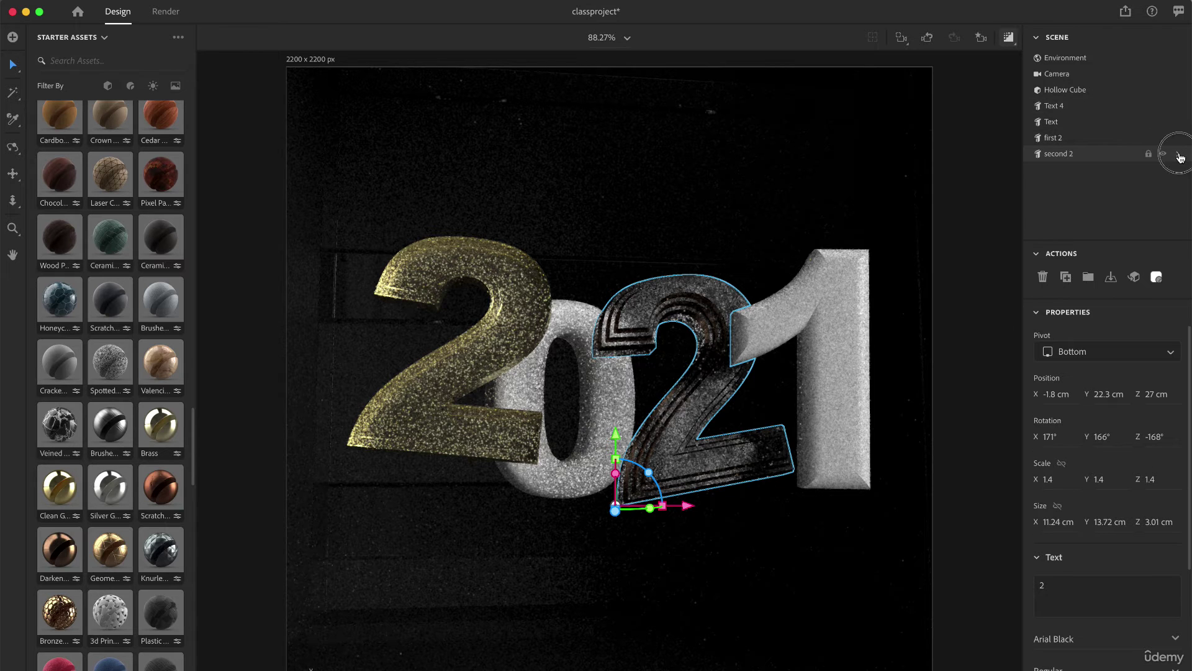
pyautogui.click(1180, 158)
pyautogui.click(1088, 139)
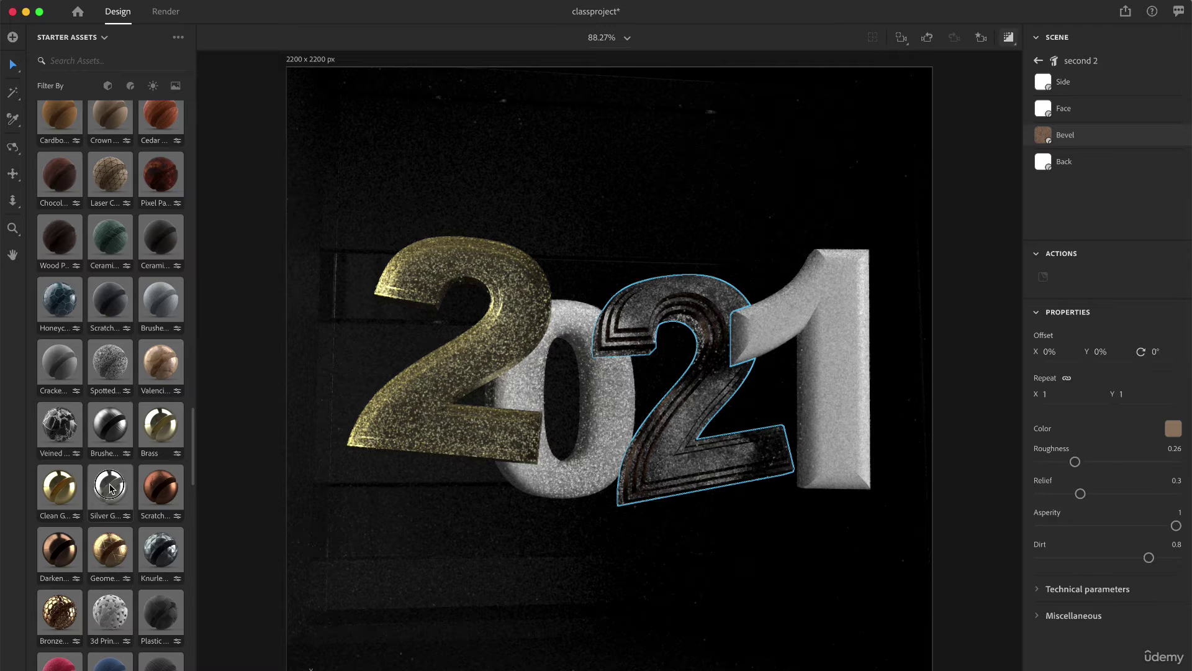
pyautogui.moveTo(110, 488)
pyautogui.mouseDown()
pyautogui.moveTo(811, 125)
pyautogui.moveTo(1040, 144)
pyautogui.moveTo(1045, 154)
pyautogui.moveTo(1049, 139)
pyautogui.mouseUp()
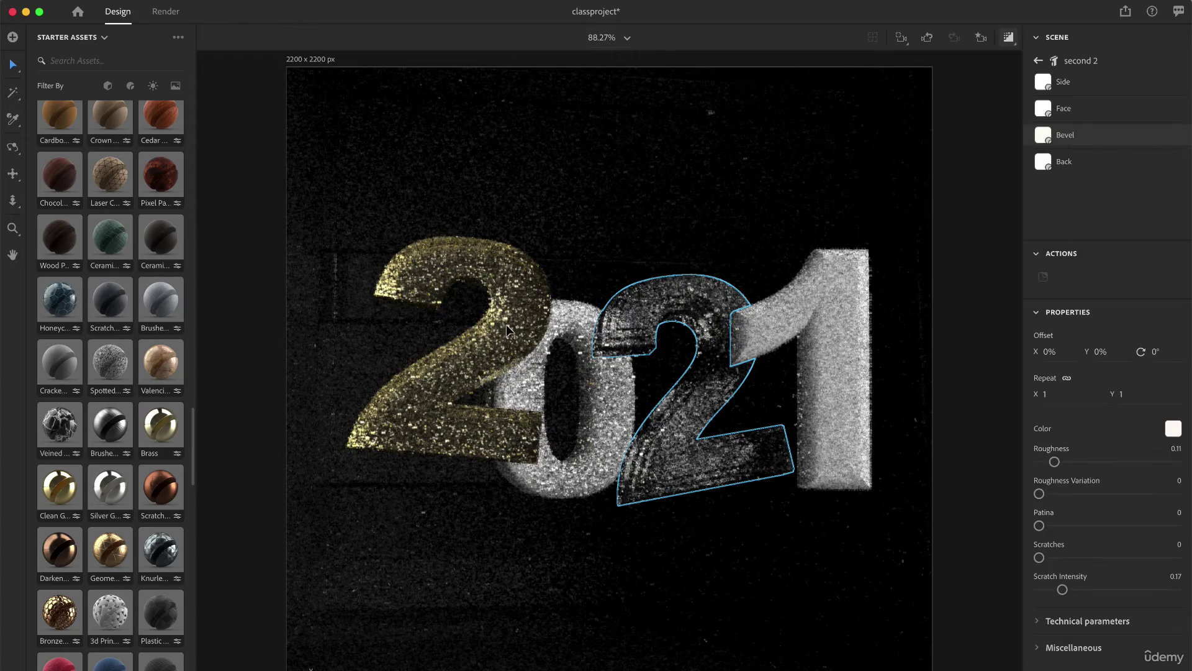
# Step: Apply the white Glossy Substance material to all surfaces of the digit 1
pyautogui.click(836, 310)
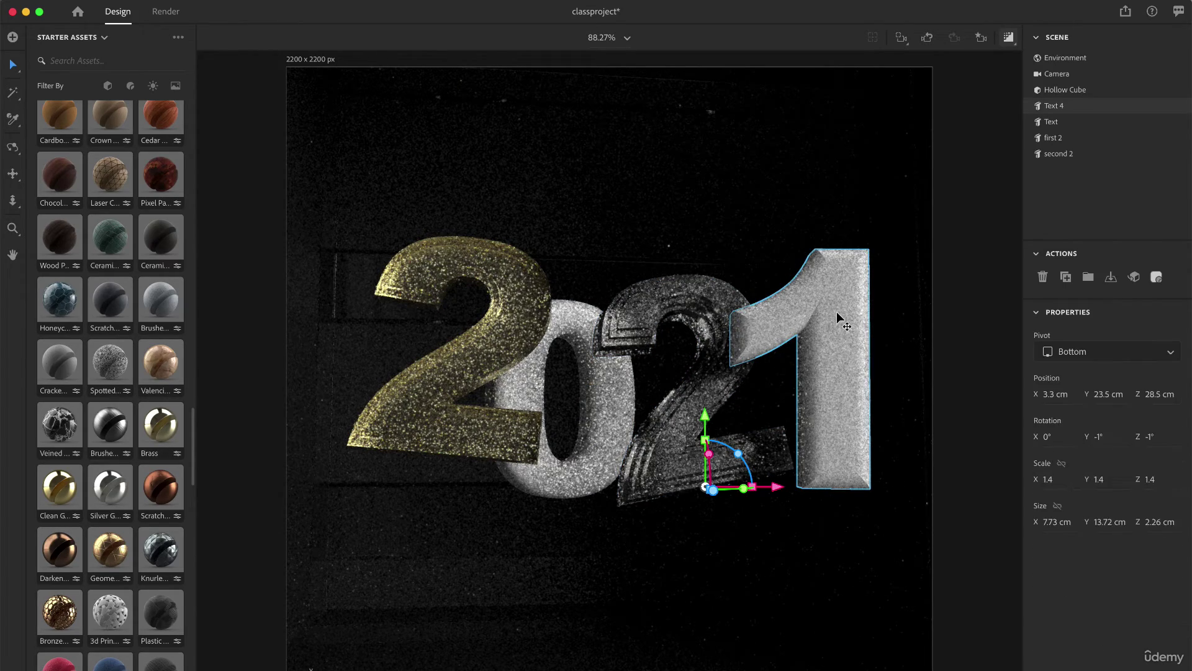
pyautogui.scroll(10, 138, 382)
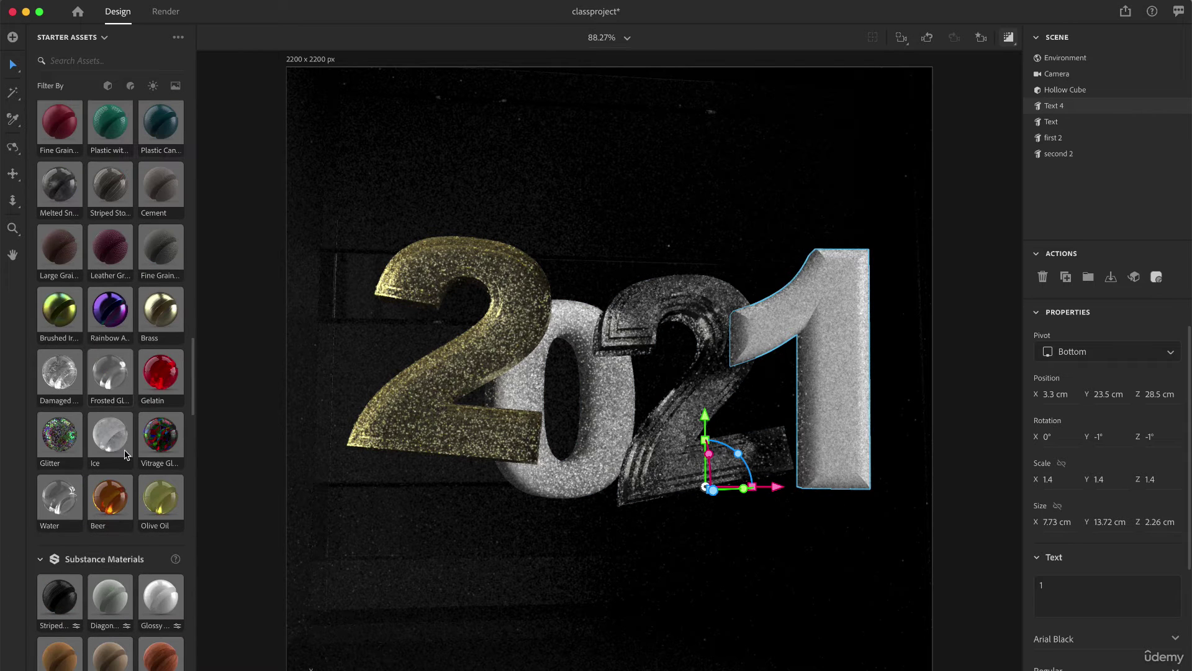
pyautogui.scroll(-3, 142, 481)
pyautogui.scroll(-2, 142, 481)
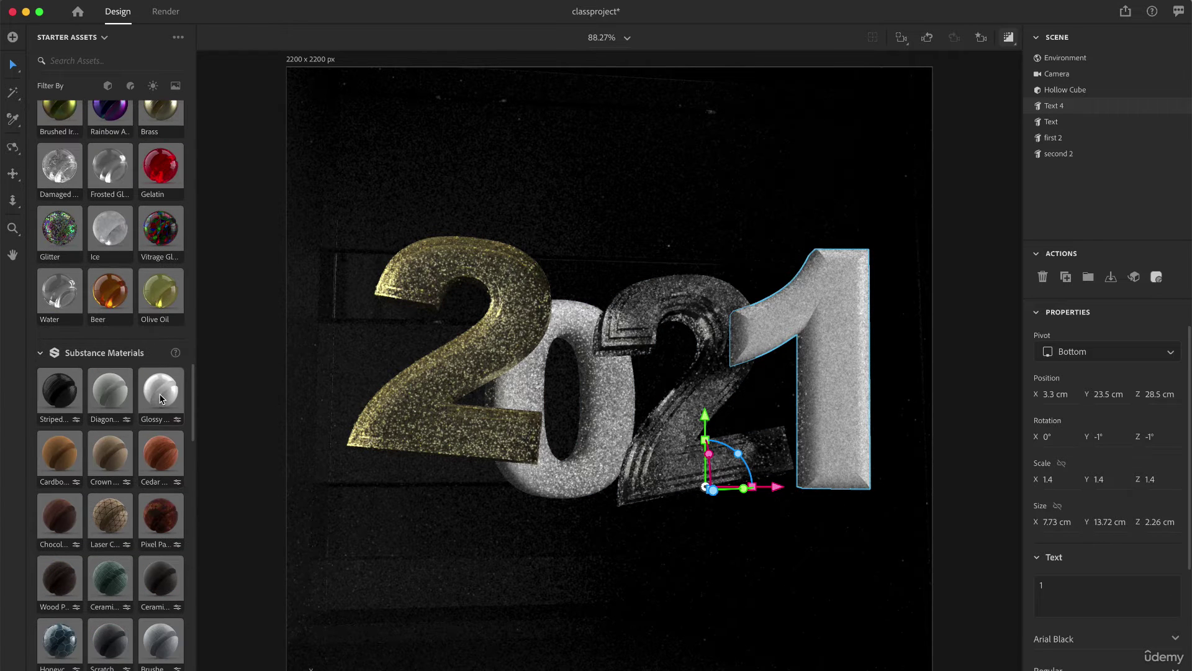
pyautogui.moveTo(160, 399); pyautogui.dragTo(840, 303)
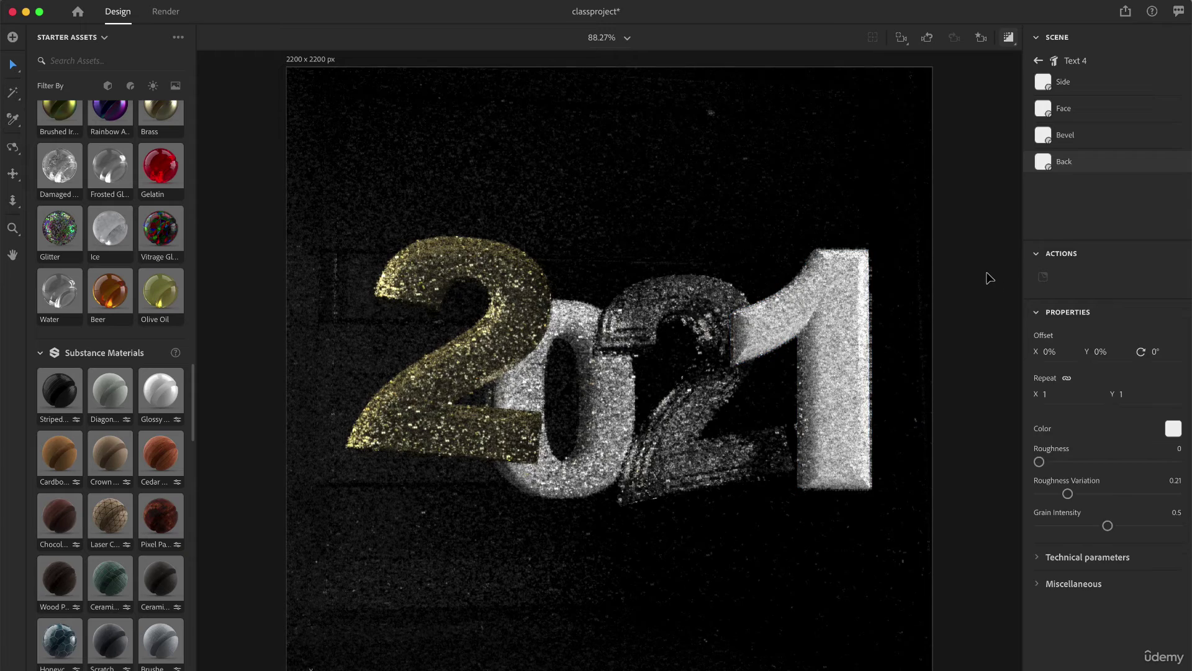
pyautogui.click(989, 277)
# Step: Change the color of the digit 1's glossy material to bright yellow, RGB 255, 230, 8
pyautogui.click(836, 297)
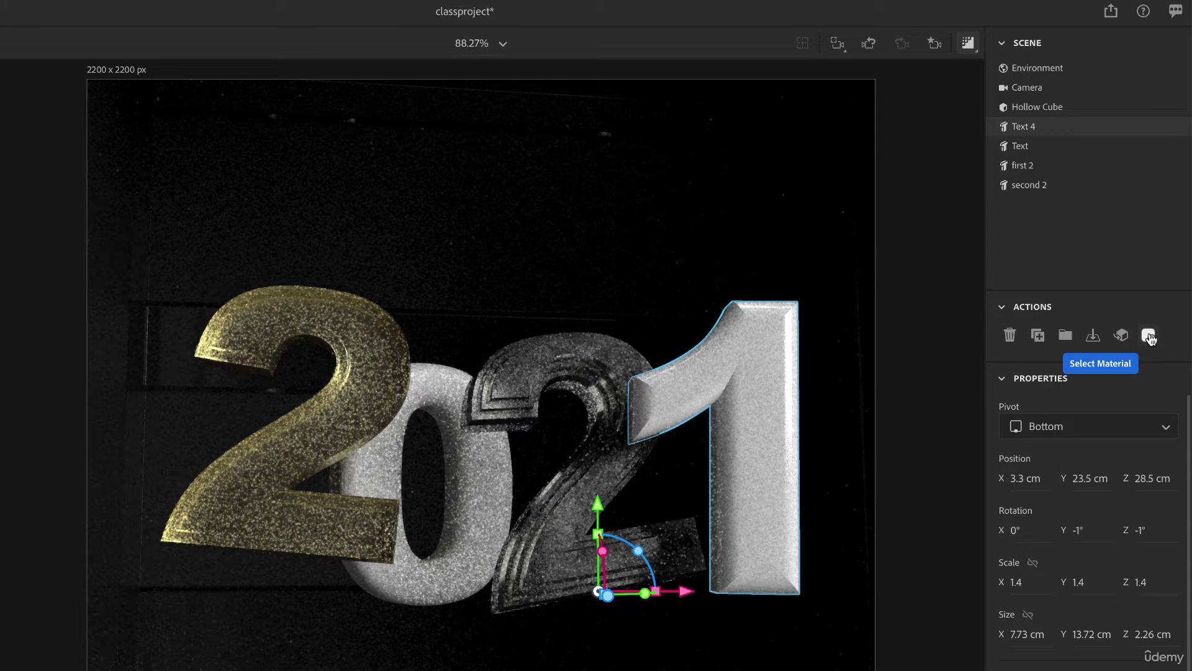
pyautogui.click(1149, 336)
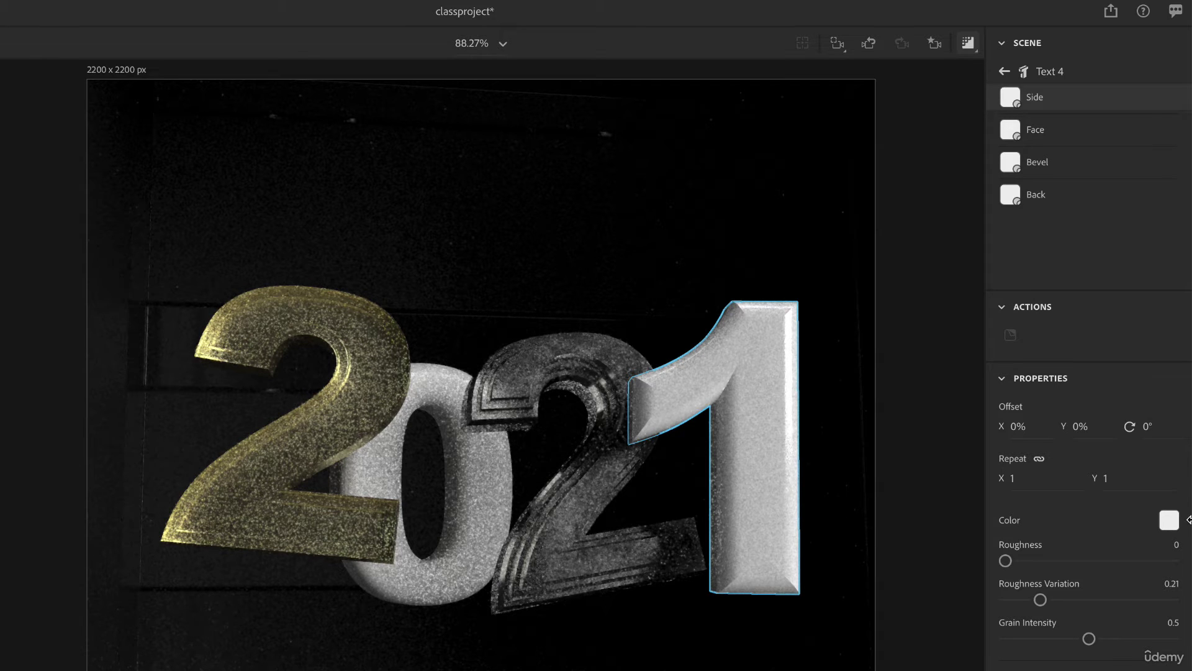
pyautogui.click(1169, 521)
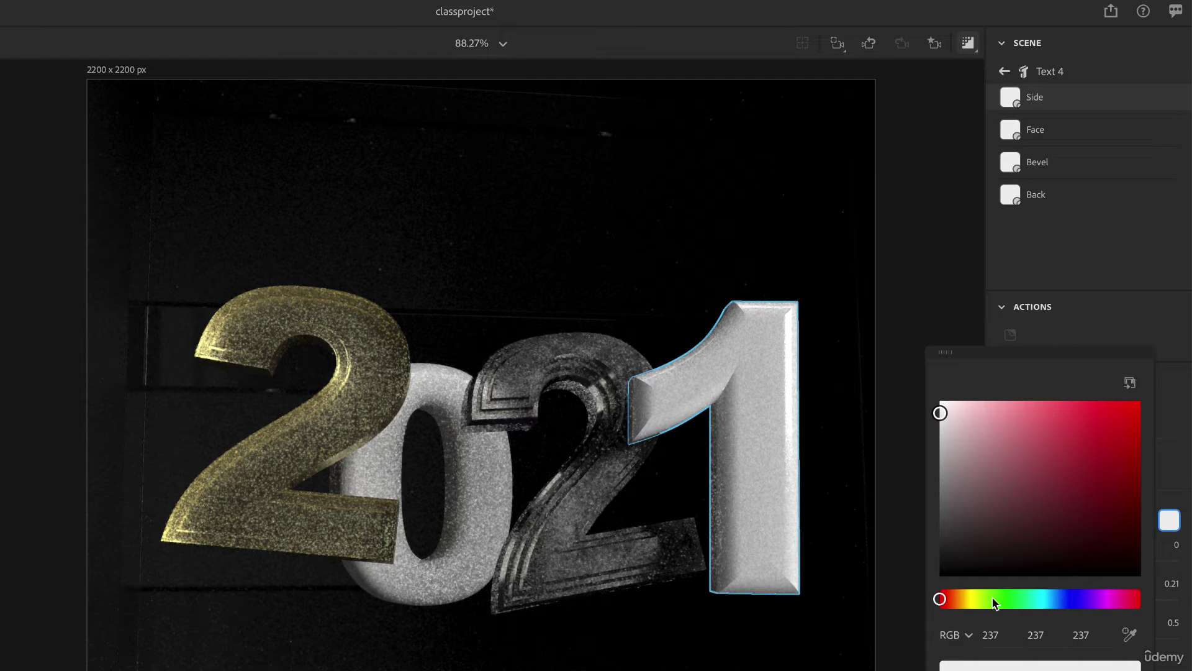
pyautogui.click(970, 600)
pyautogui.moveTo(1049, 525); pyautogui.dragTo(1131, 381)
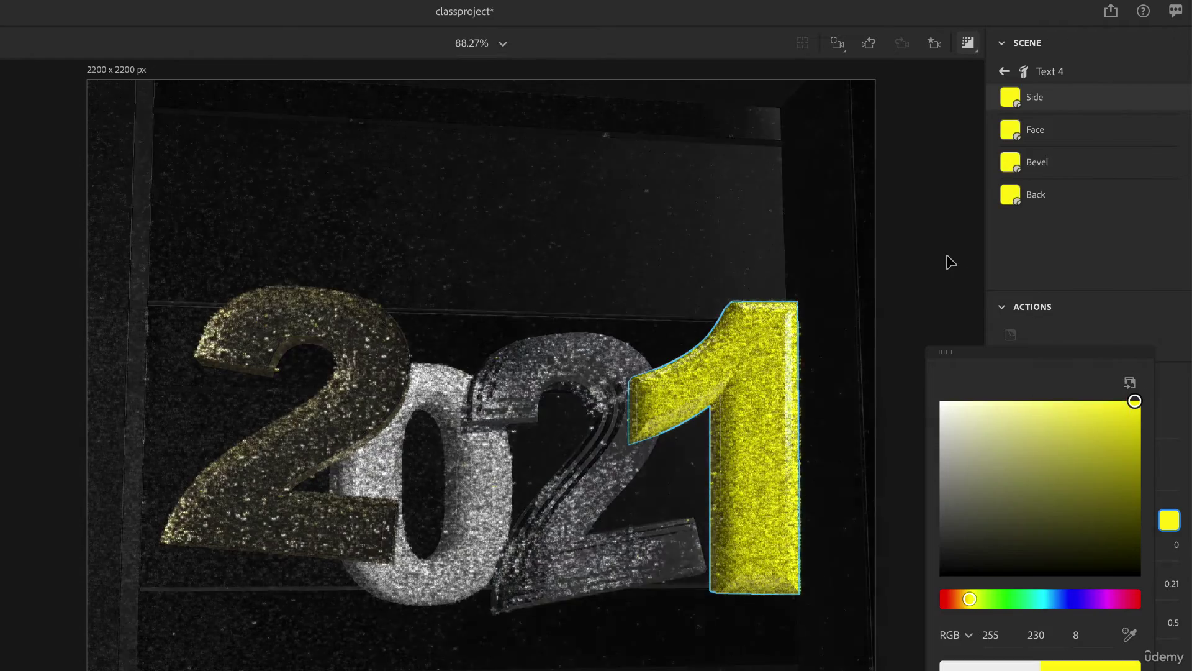
pyautogui.click(946, 254)
pyautogui.click(948, 252)
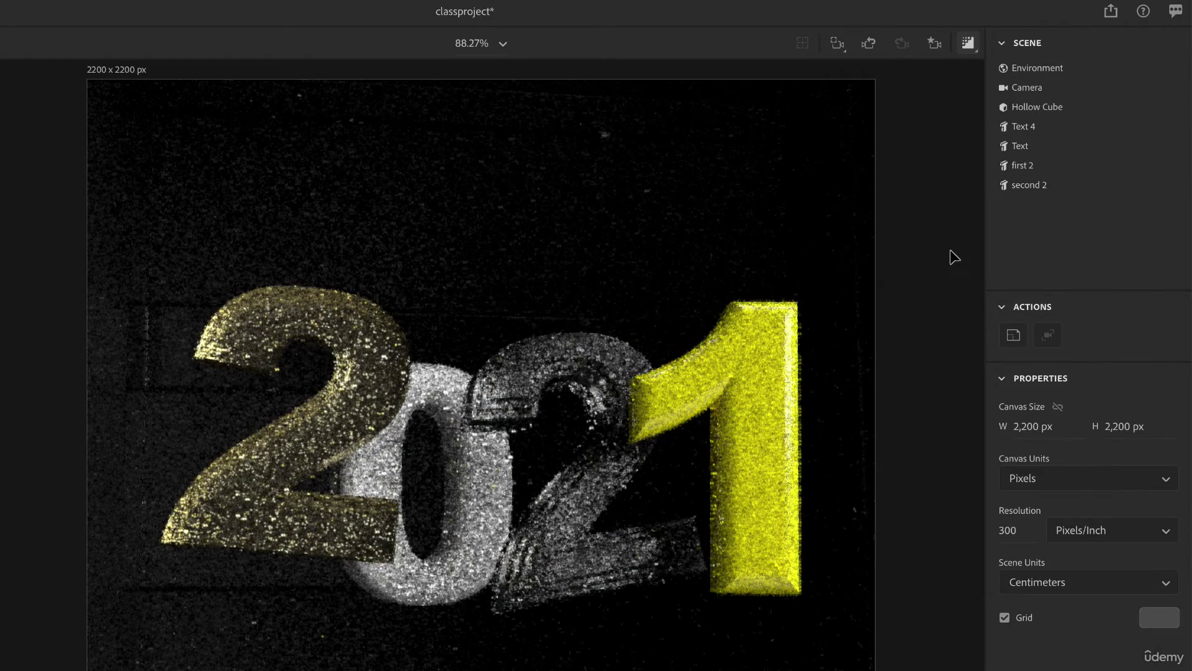
# Step: Apply the black Striped Substance material to the Side surface of the digit 1
pyautogui.click(763, 379)
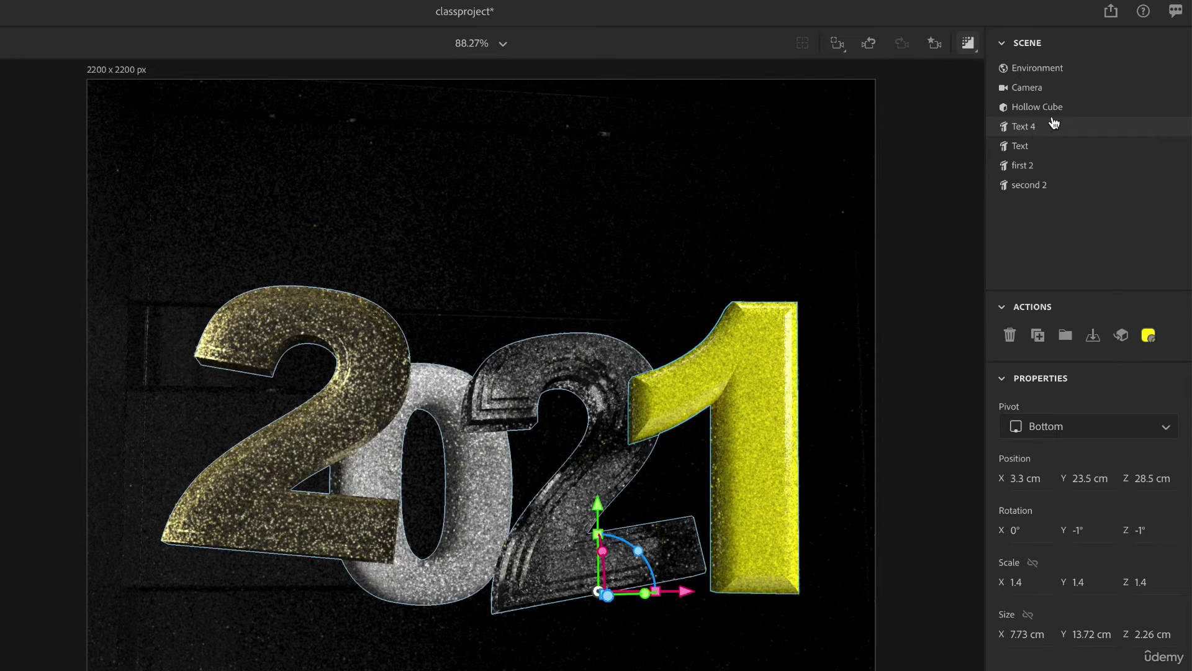
pyautogui.click(1175, 127)
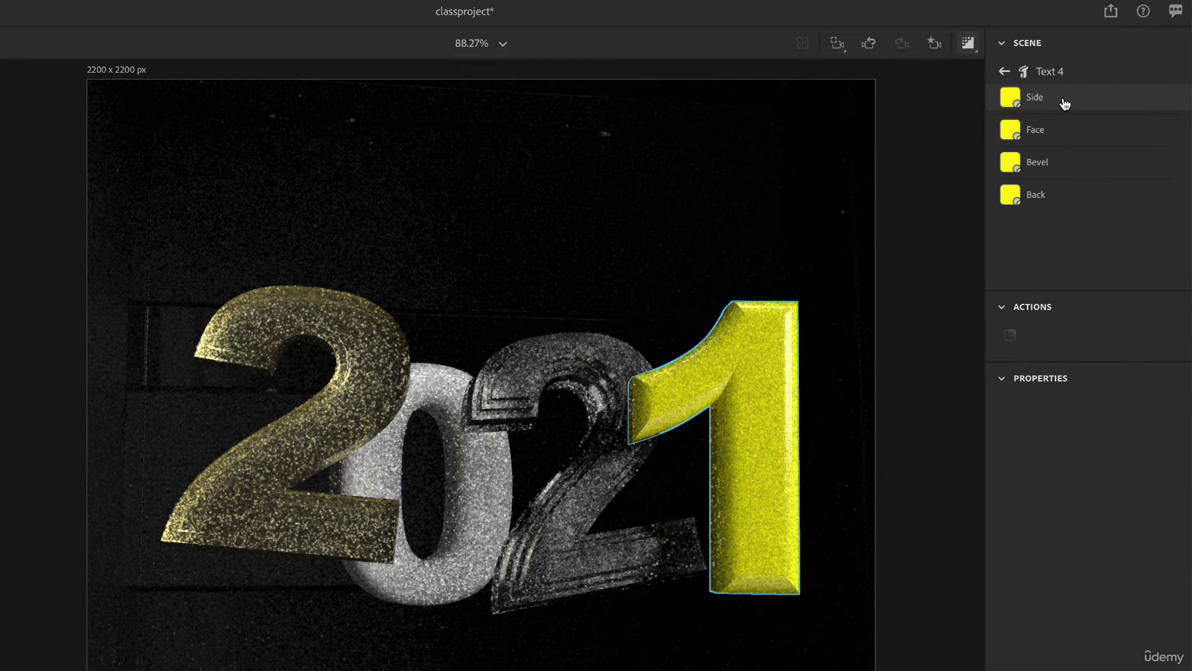
pyautogui.click(1052, 196)
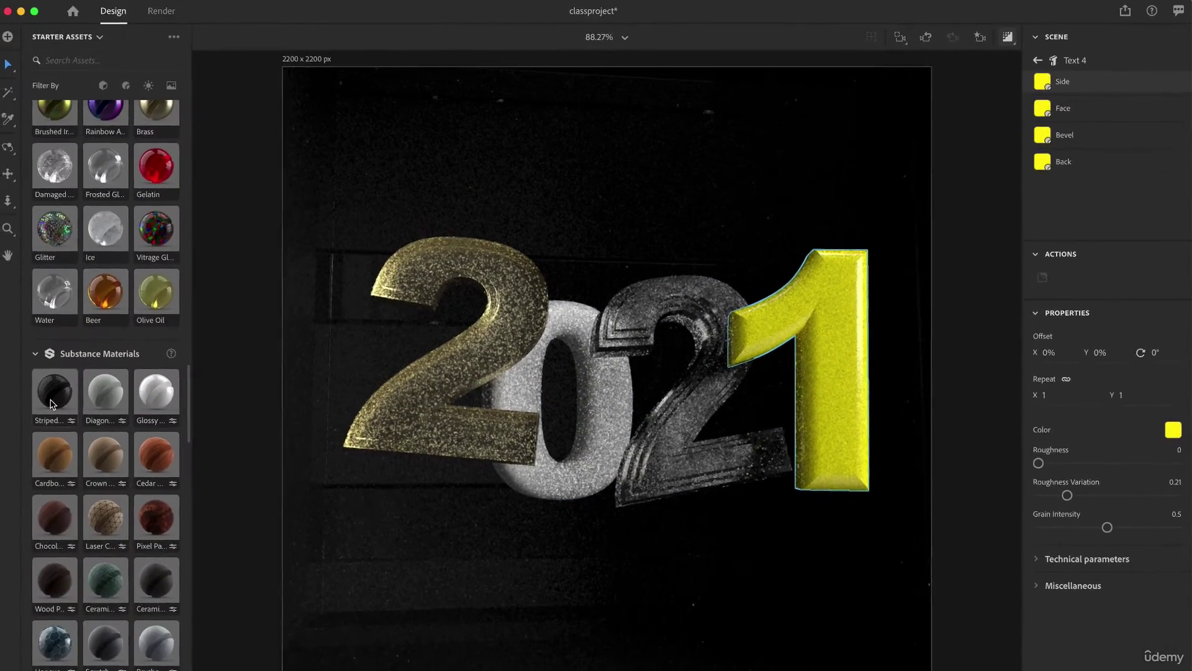
pyautogui.moveTo(53, 404)
pyautogui.mouseDown()
pyautogui.moveTo(74, 322)
pyautogui.moveTo(405, 152)
pyautogui.moveTo(910, 119)
pyautogui.moveTo(1031, 75)
pyautogui.moveTo(1049, 80)
pyautogui.mouseUp()
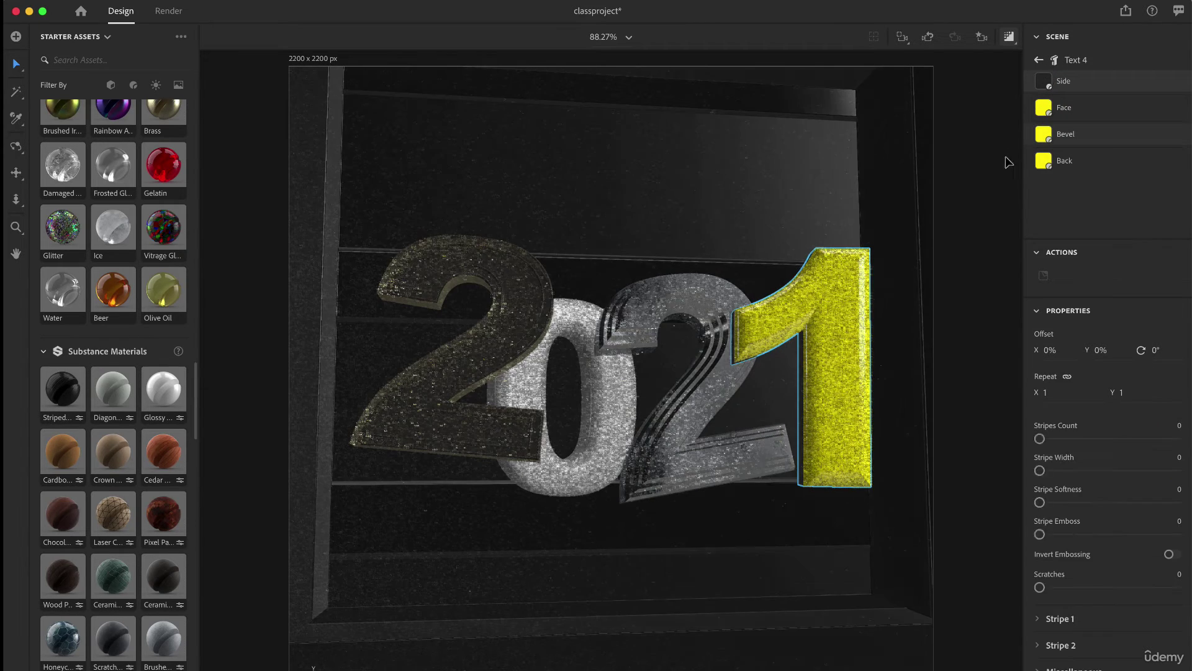
pyautogui.click(986, 281)
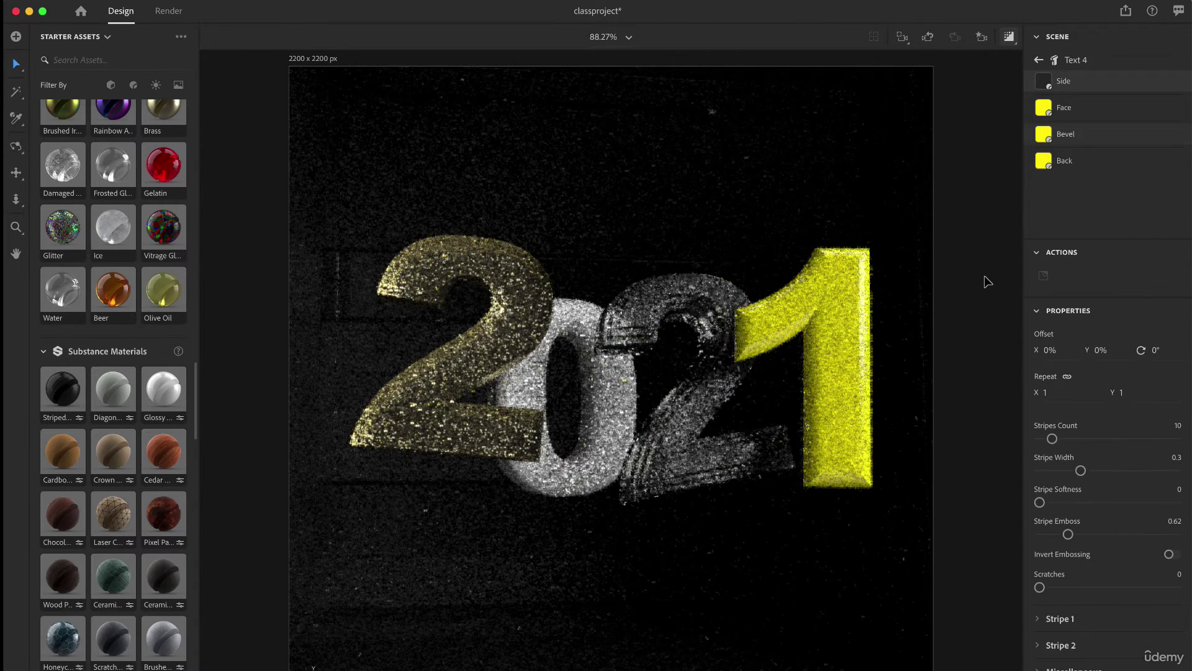
# Step: Apply the gold-colored "Clean G..." Substance material to all surfaces of the digit 0
pyautogui.click(590, 456)
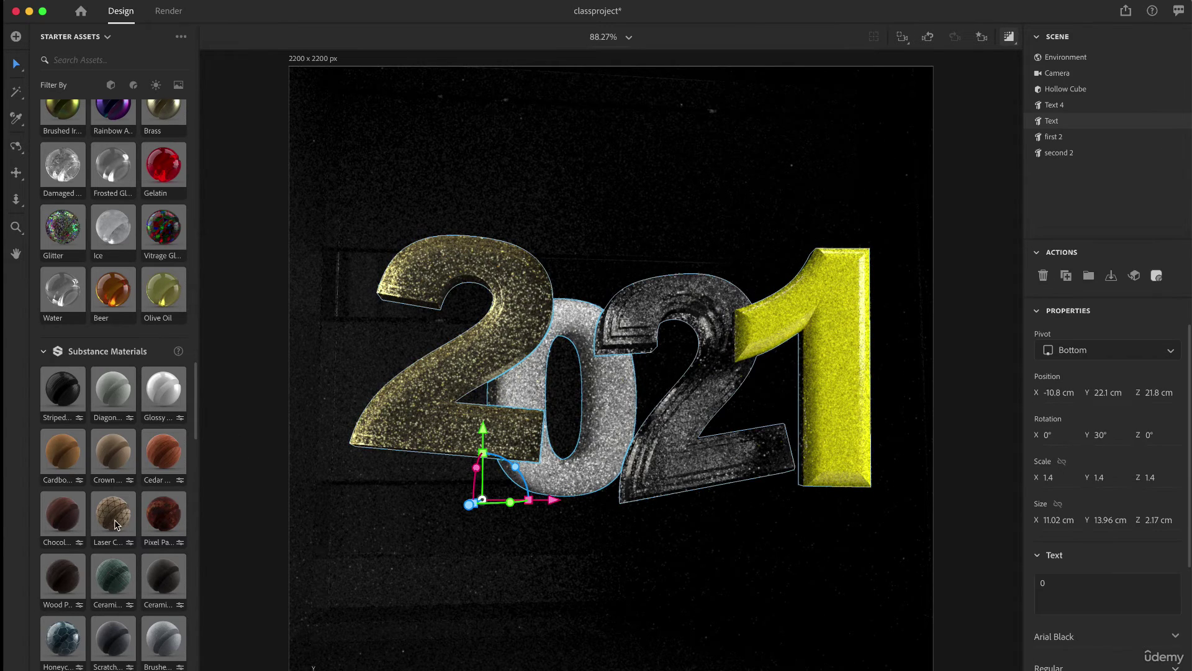
pyautogui.scroll(-6, 116, 525)
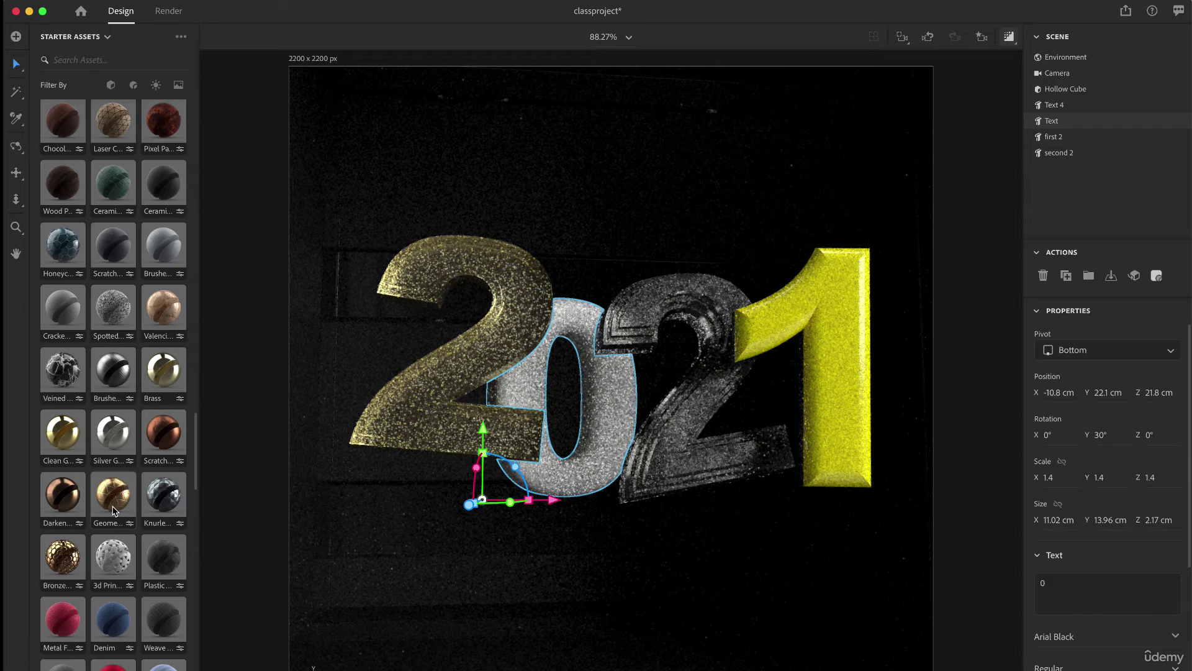
pyautogui.moveTo(69, 442); pyautogui.dragTo(598, 426)
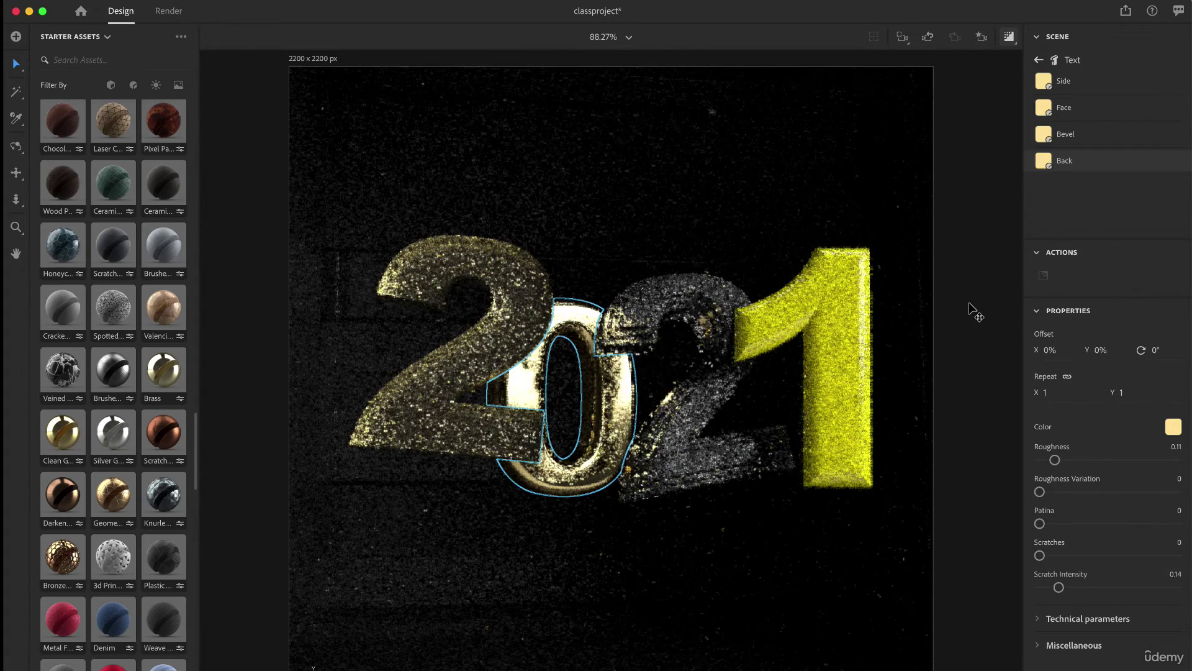
pyautogui.click(969, 301)
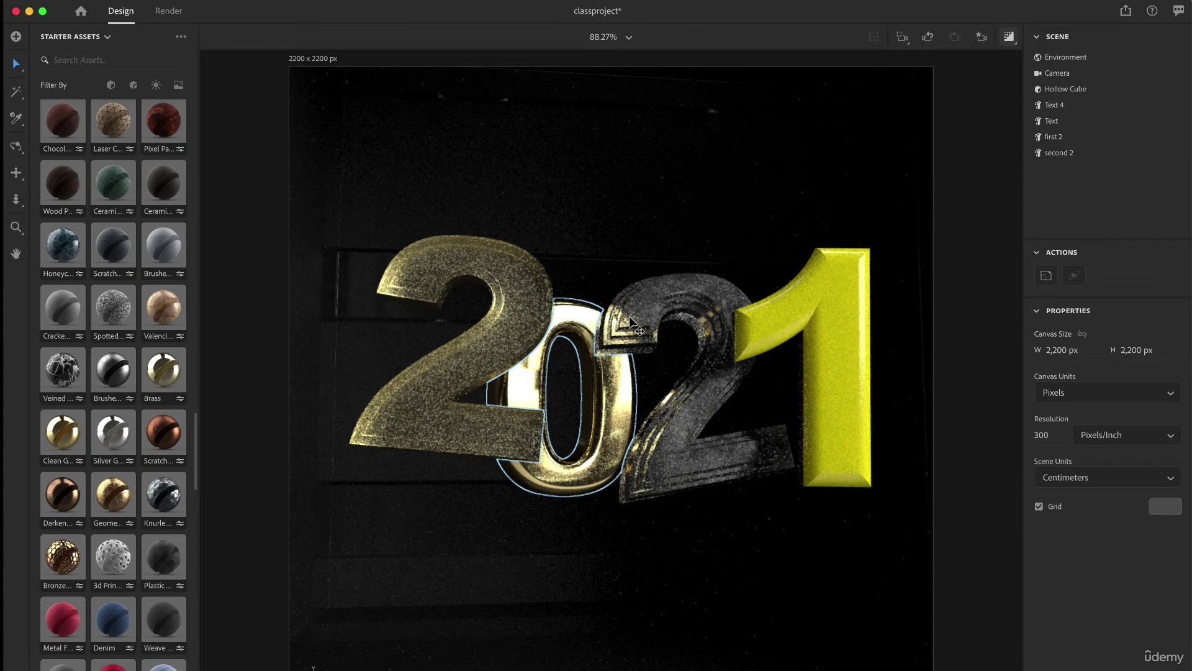
# Step: Rotate the first 2 around its Y axis so its face catches the light, and select the second 2
pyautogui.click(516, 283)
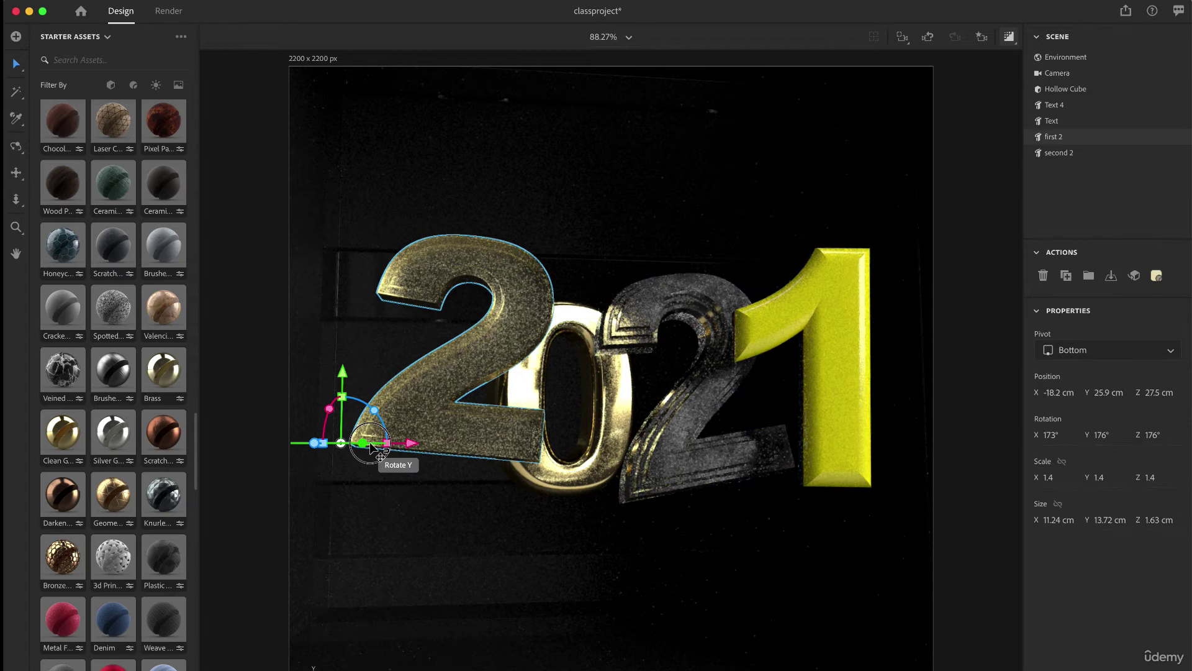
pyautogui.moveTo(371, 448); pyautogui.dragTo(375, 454)
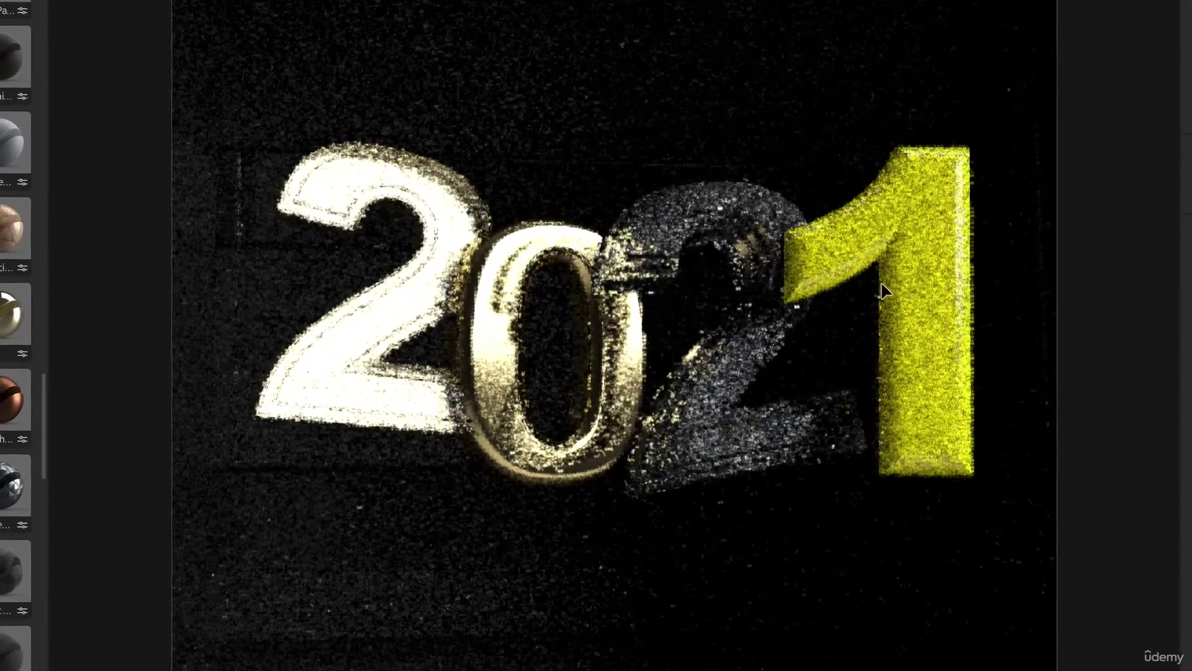
pyautogui.click(495, 304)
pyautogui.hotkey('ctrl', 'a')
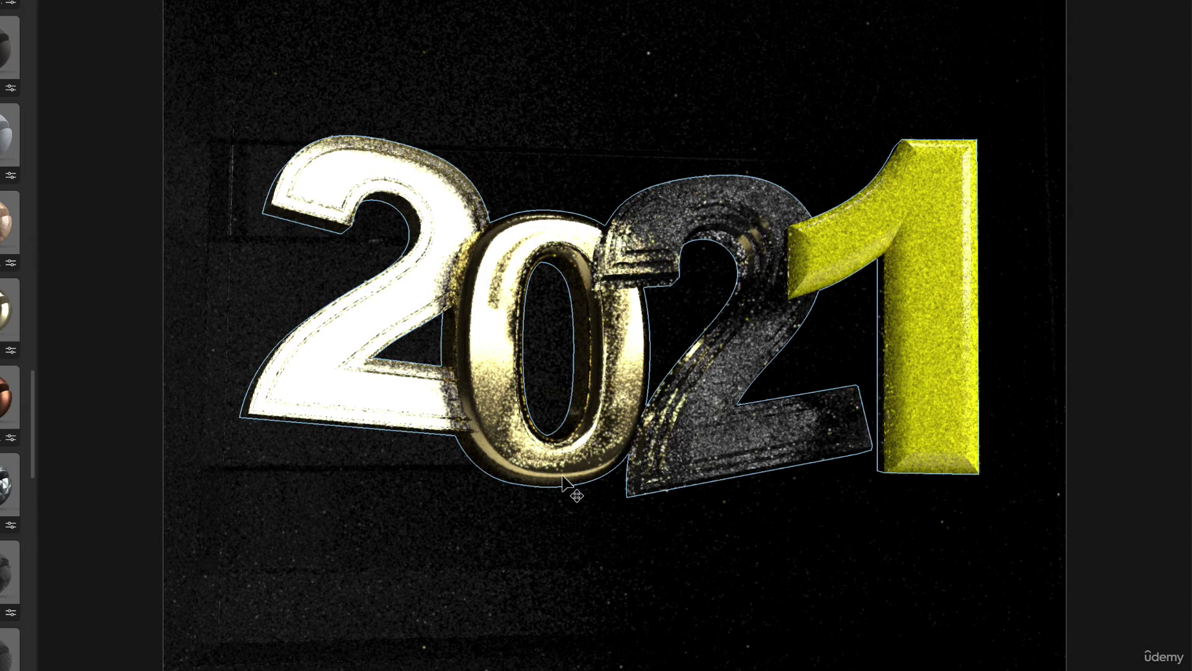
pyautogui.click(652, 478)
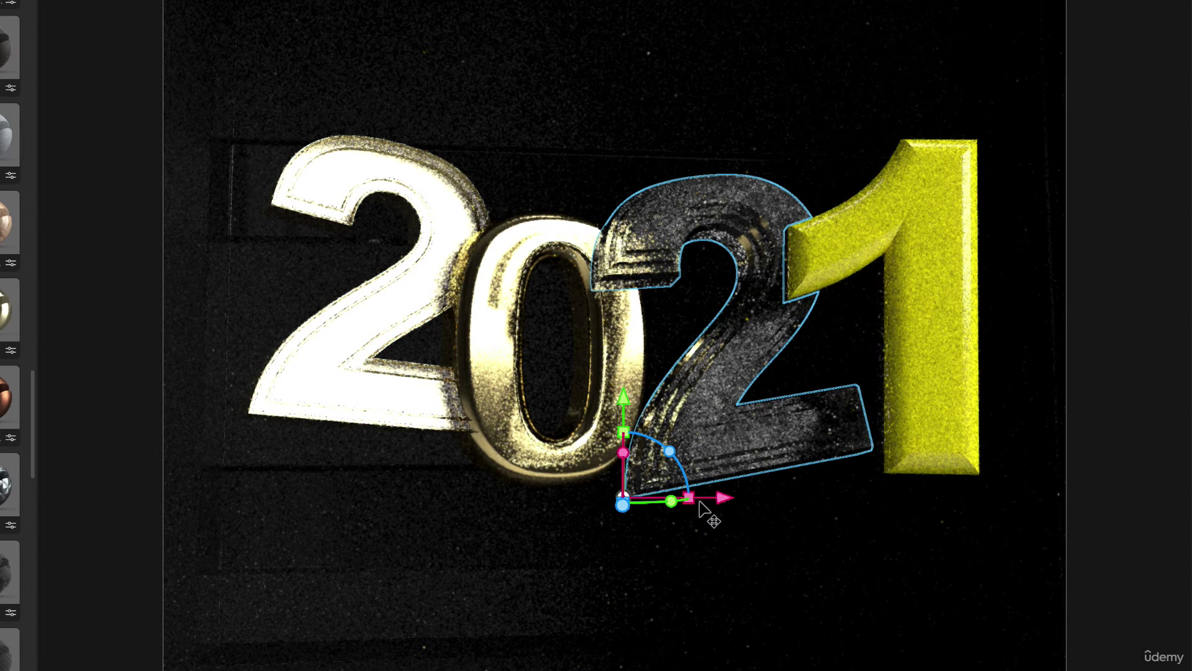
# Step: Move the second 2 along X, Y and Z to about X -1.5 cm, Y 22.2 cm, Z 19.6 cm, farther back in the room
pyautogui.moveTo(722, 497)
pyautogui.mouseDown()
pyautogui.moveTo(705, 500)
pyautogui.moveTo(731, 501)
pyautogui.mouseUp()
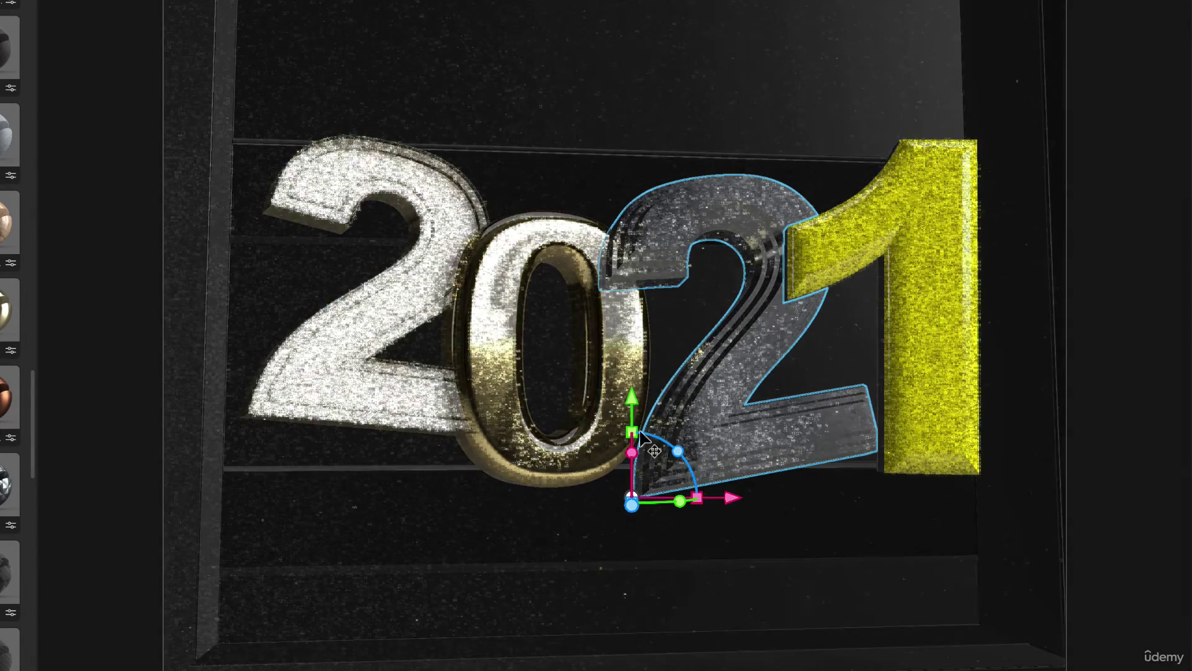
pyautogui.moveTo(640, 434); pyautogui.dragTo(639, 443)
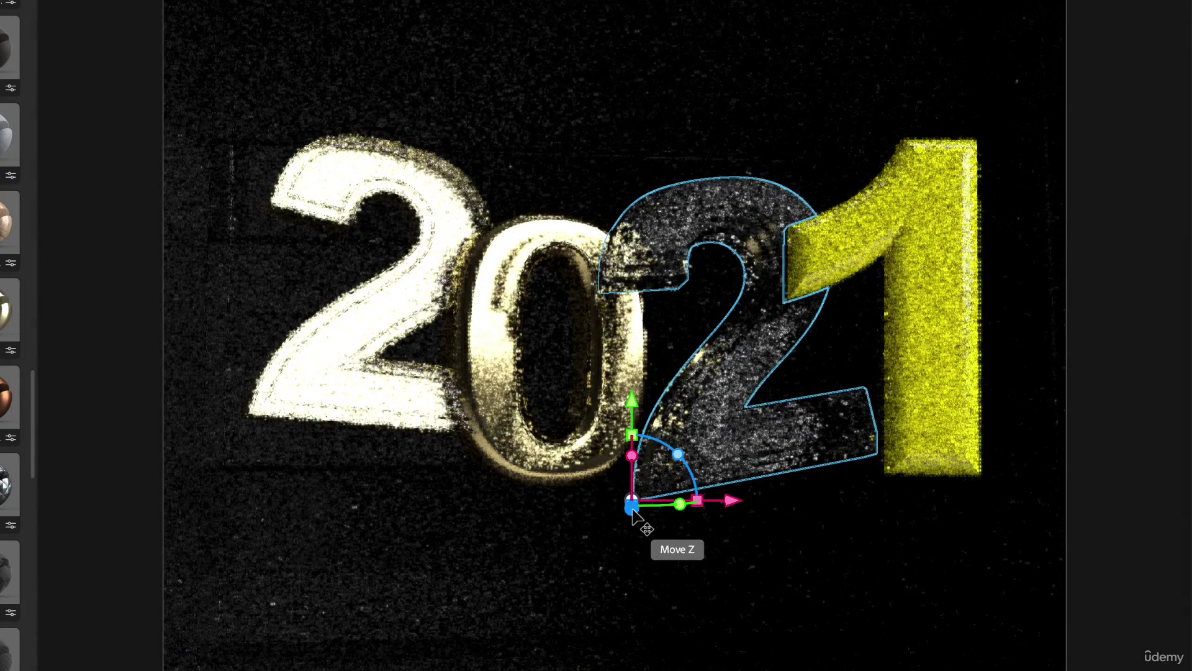
pyautogui.moveTo(632, 510); pyautogui.dragTo(629, 495)
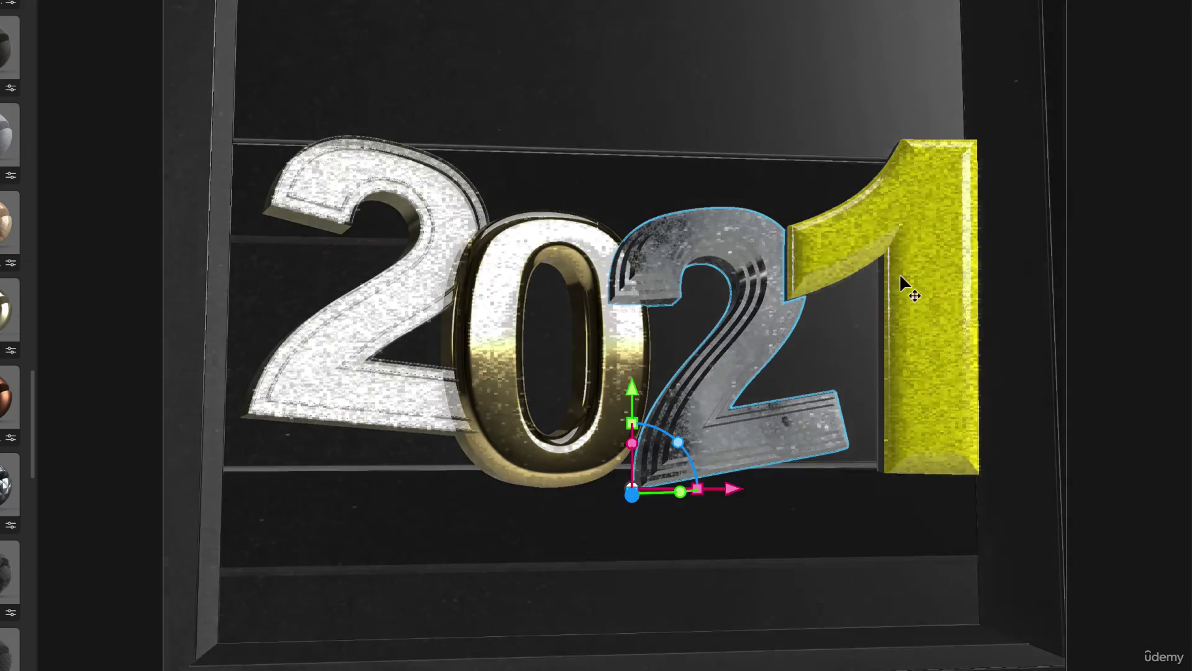
# Step: Move the digit 1 back along Z to about 19.5 cm and along X to about 3.7 cm, beside the second 2
pyautogui.click(962, 210)
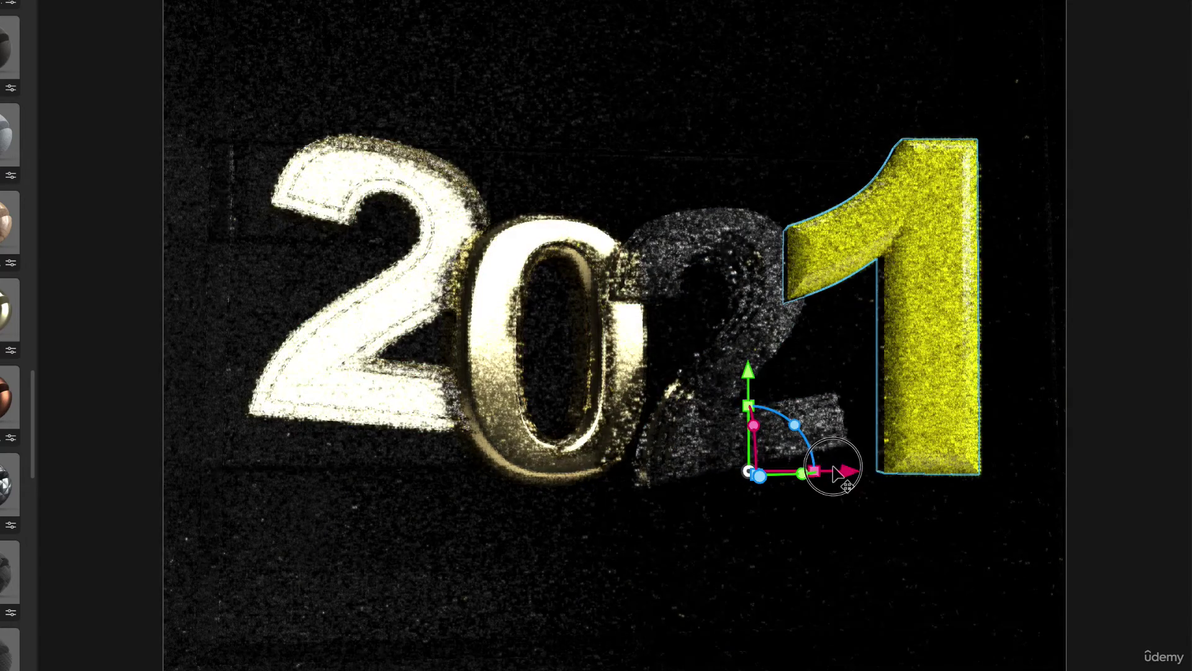
pyautogui.moveTo(835, 475); pyautogui.dragTo(830, 481)
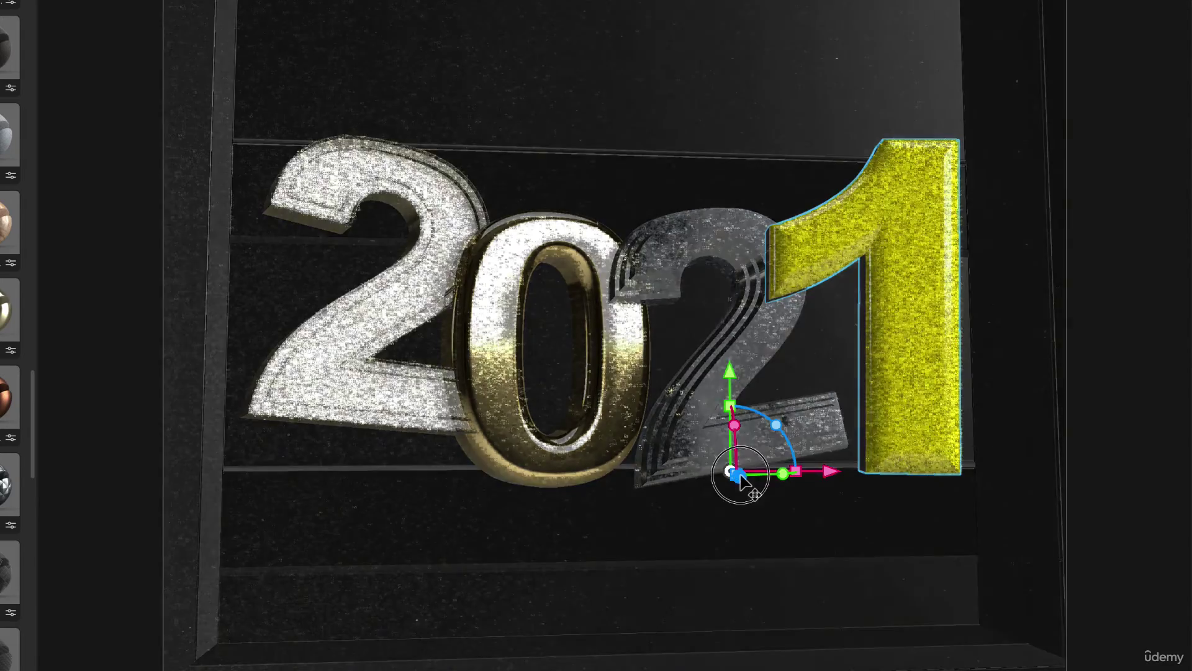
pyautogui.moveTo(738, 475); pyautogui.dragTo(710, 415)
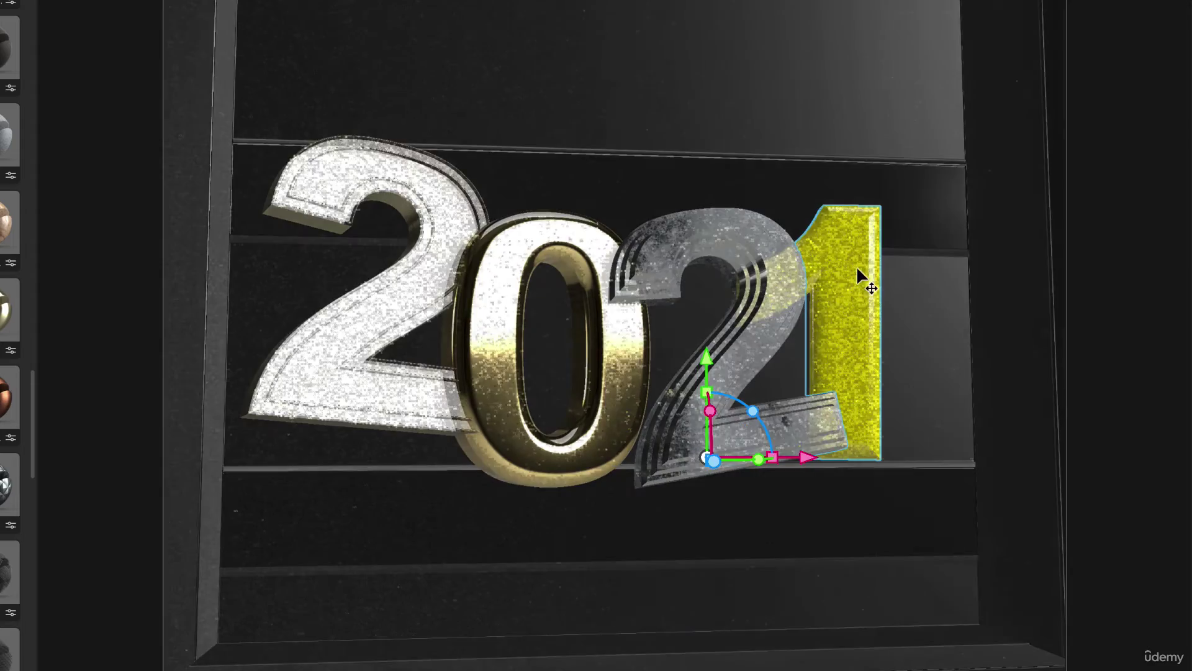
pyautogui.moveTo(807, 458); pyautogui.dragTo(832, 455)
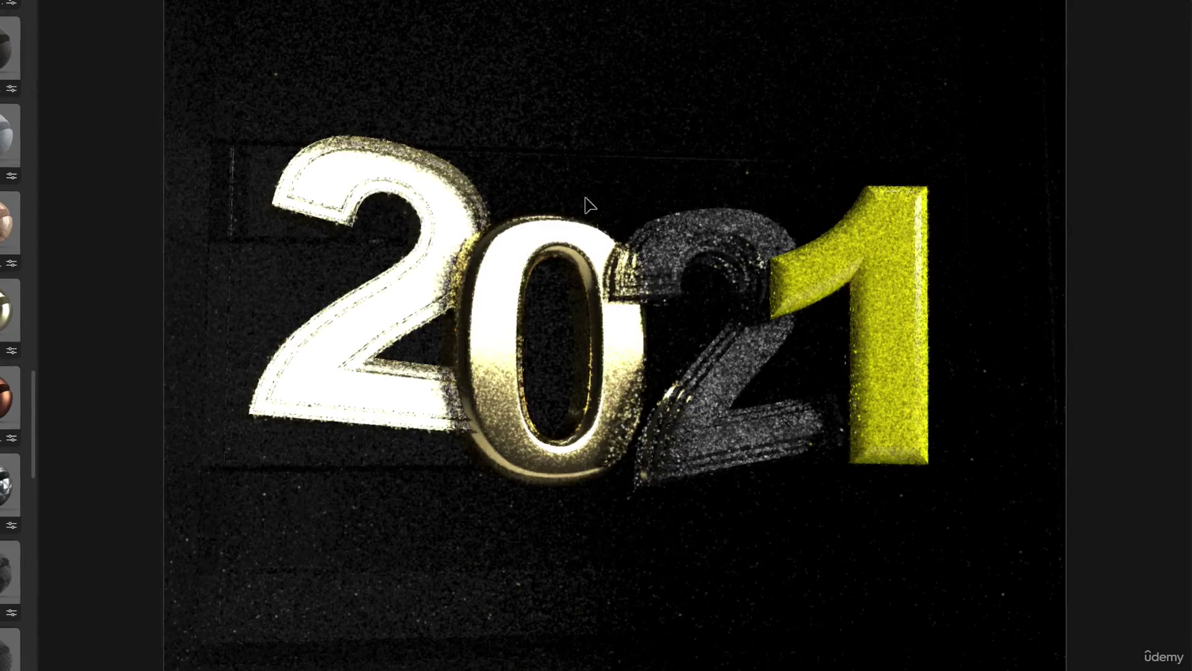
# Step: Apply the "Glossy..." Substance material to all surfaces of the first 2
pyautogui.click(409, 182)
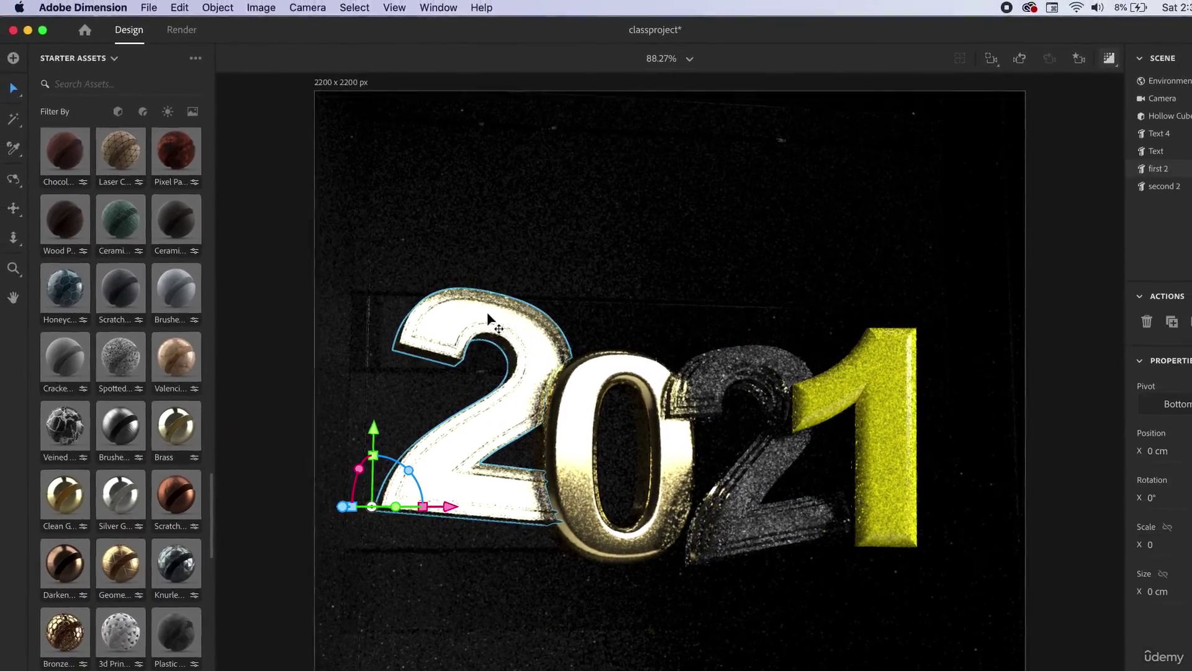
pyautogui.scroll(5, 100, 365)
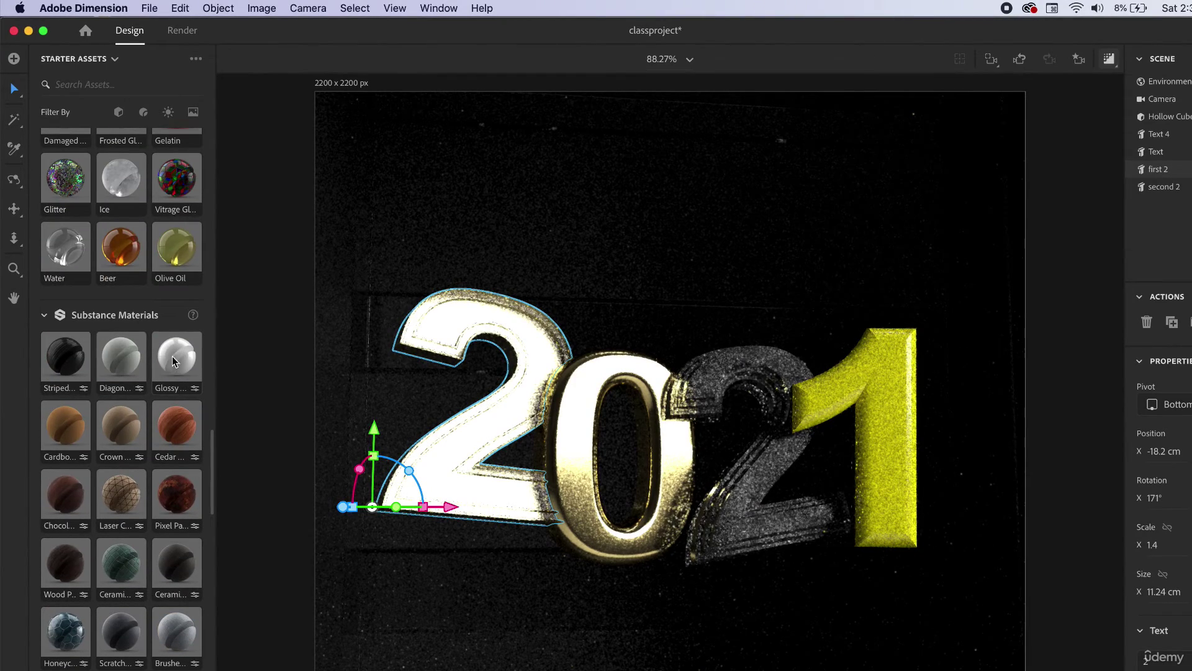
pyautogui.moveTo(174, 361); pyautogui.dragTo(442, 305)
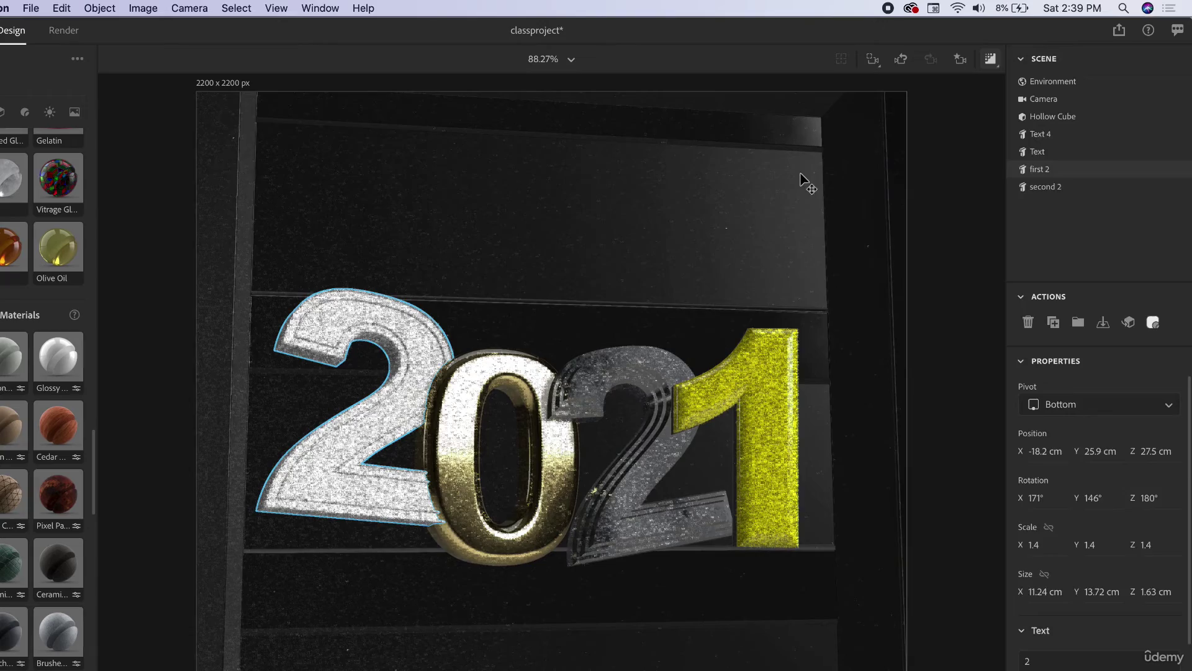
# Step: Change the color of the first 2's glossy material to deep blue, RGB 18, 38, 222, and deselect it
pyautogui.doubleClick(1178, 174)
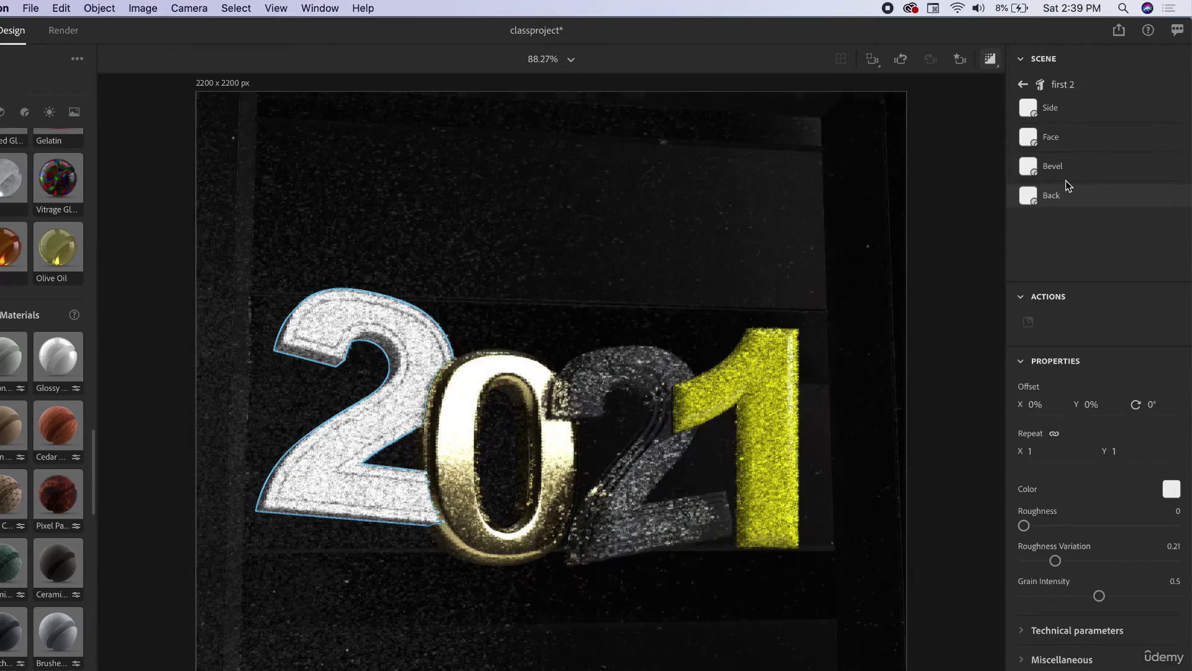
pyautogui.click(1170, 490)
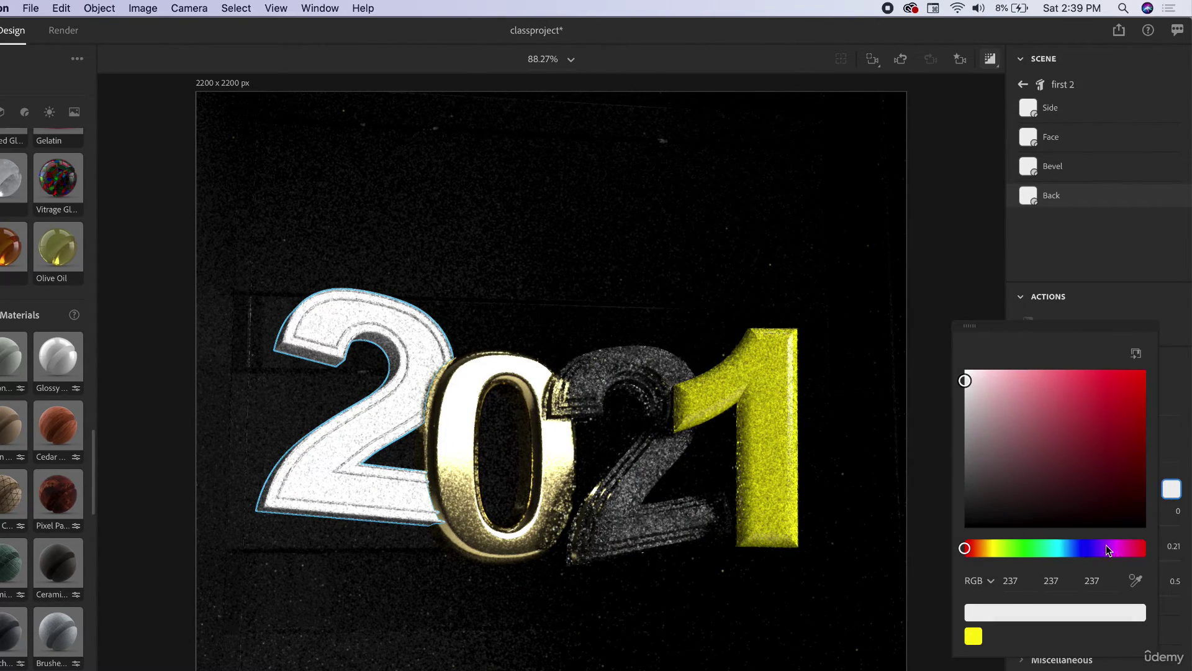
pyautogui.moveTo(1103, 523)
pyautogui.mouseDown()
pyautogui.moveTo(1096, 418)
pyautogui.moveTo(1110, 362)
pyautogui.moveTo(1134, 390)
pyautogui.mouseUp()
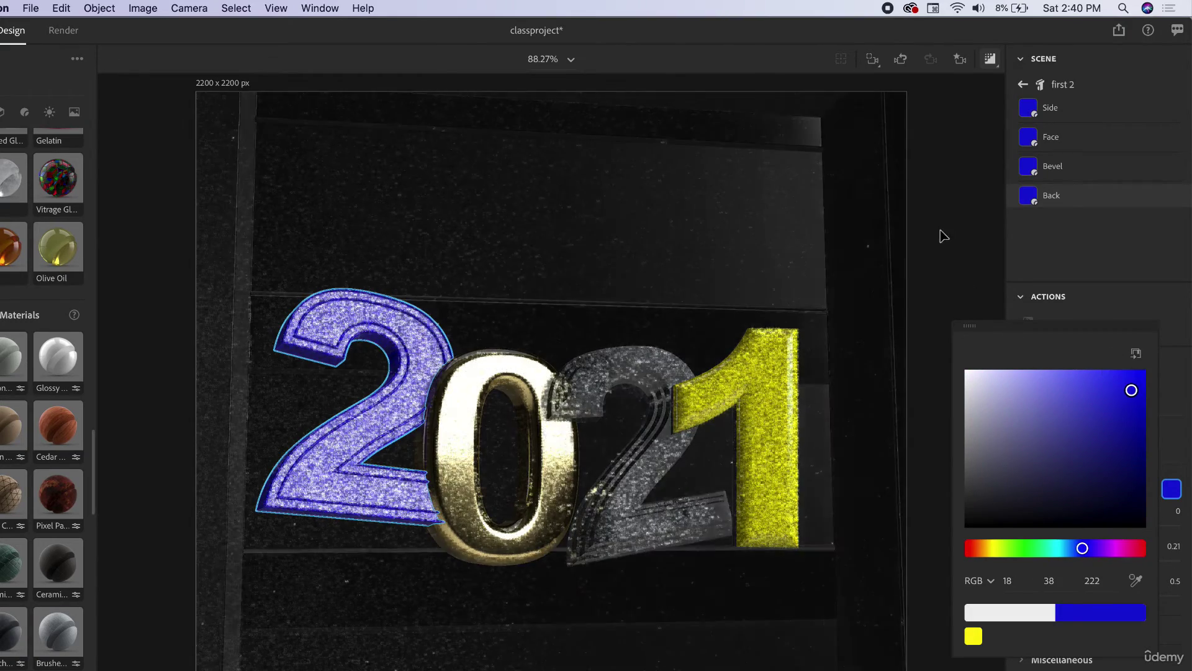
pyautogui.click(966, 233)
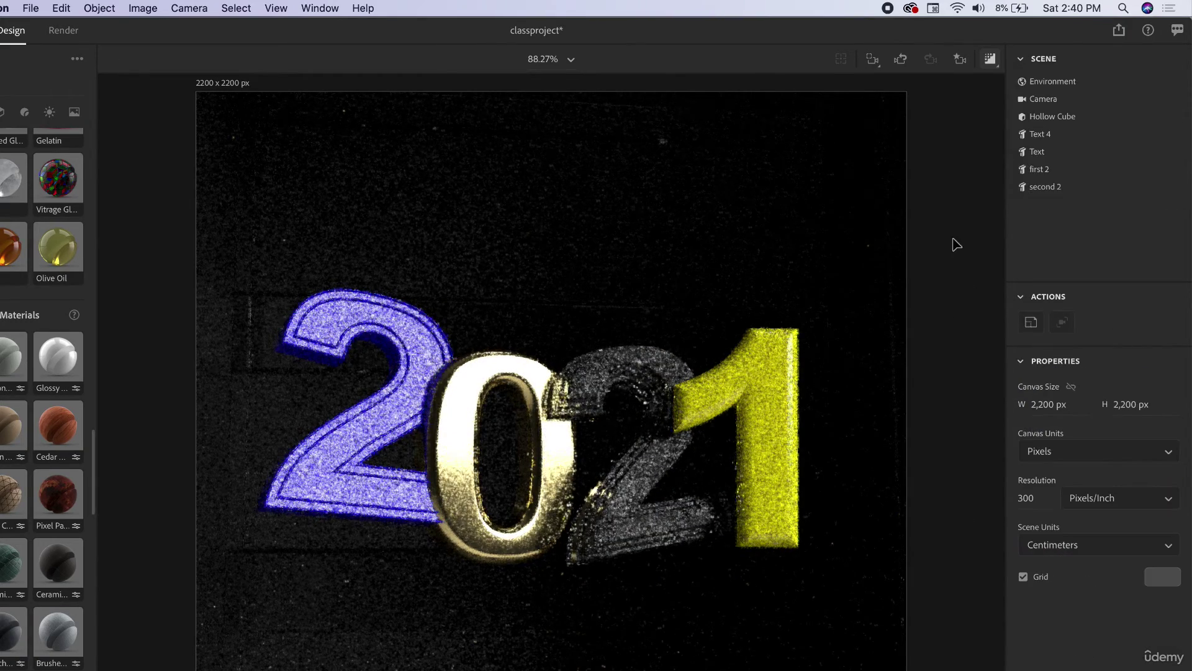
# Step: Move the first 2 back along the Z axis to 25.5 cm, behind the 0
pyautogui.click(270, 500)
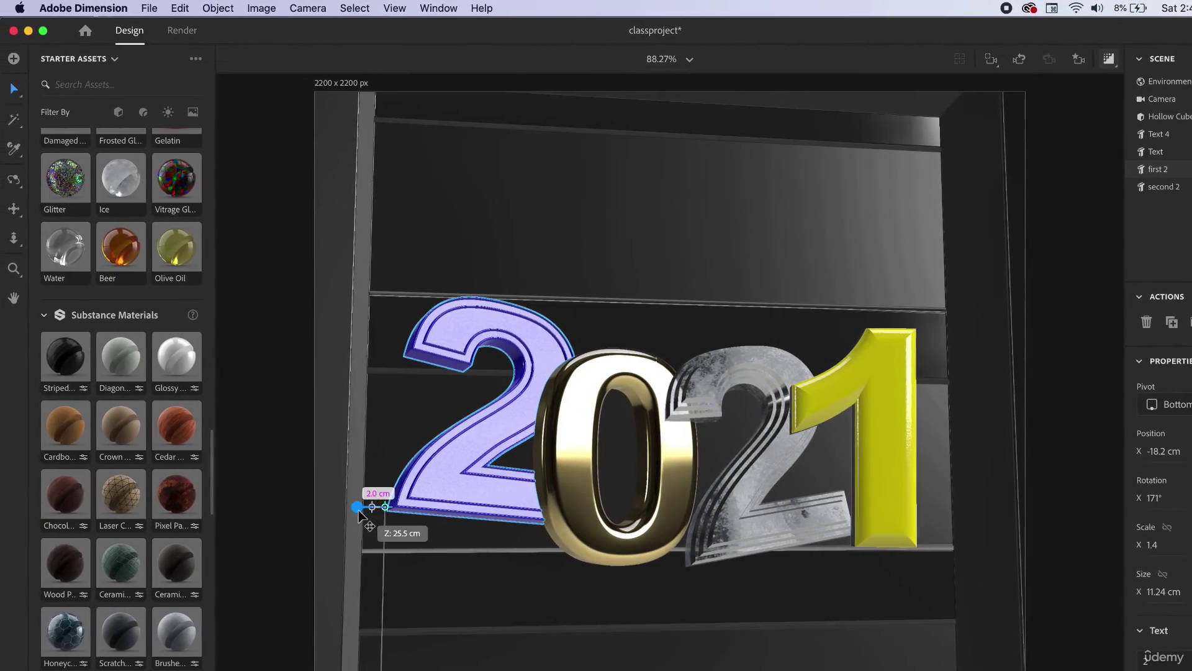
pyautogui.click(13, 181)
pyautogui.moveTo(537, 640); pyautogui.dragTo(649, 634)
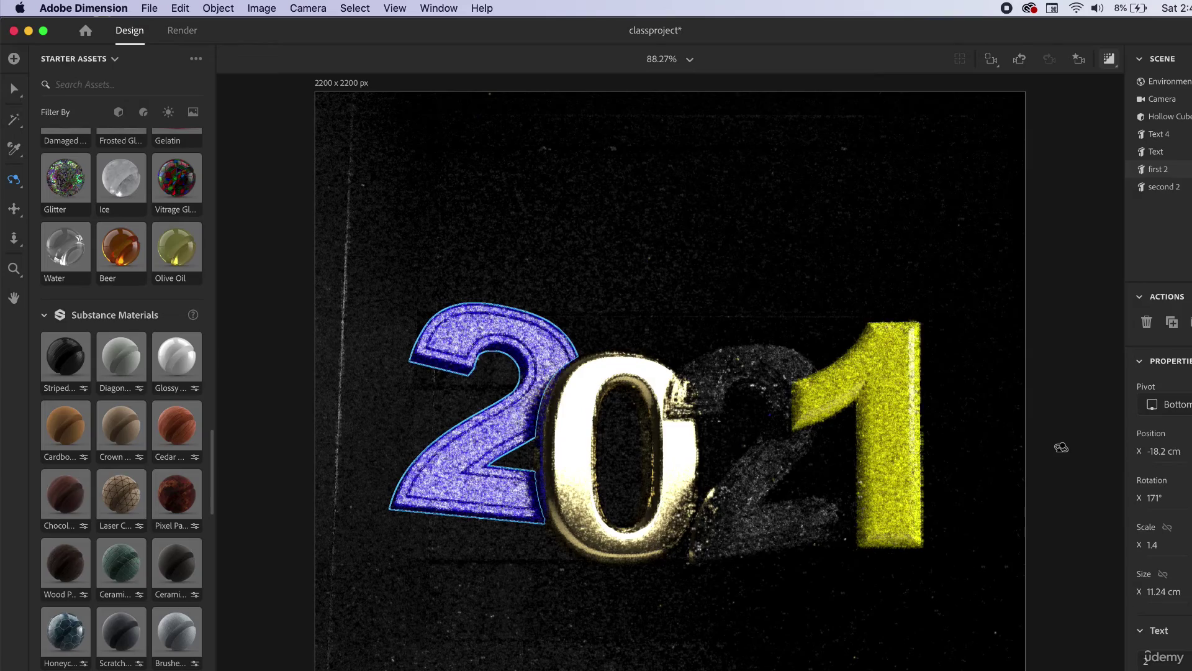
pyautogui.doubleClick(1180, 170)
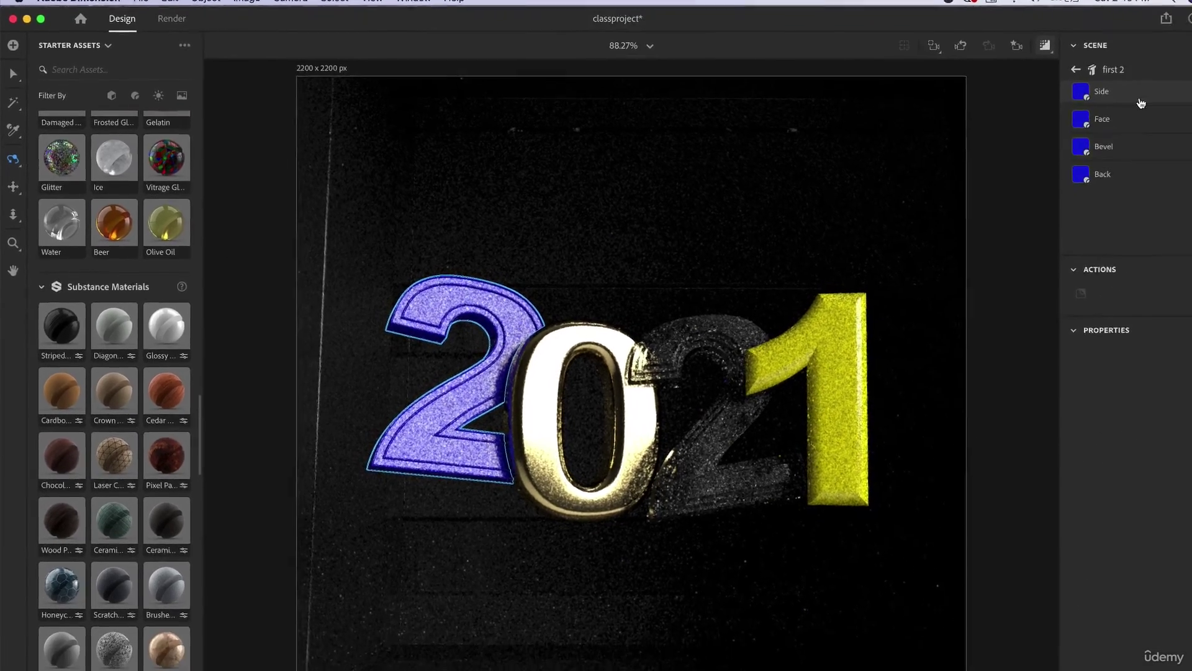
pyautogui.click(1141, 103)
pyautogui.press('Escape')
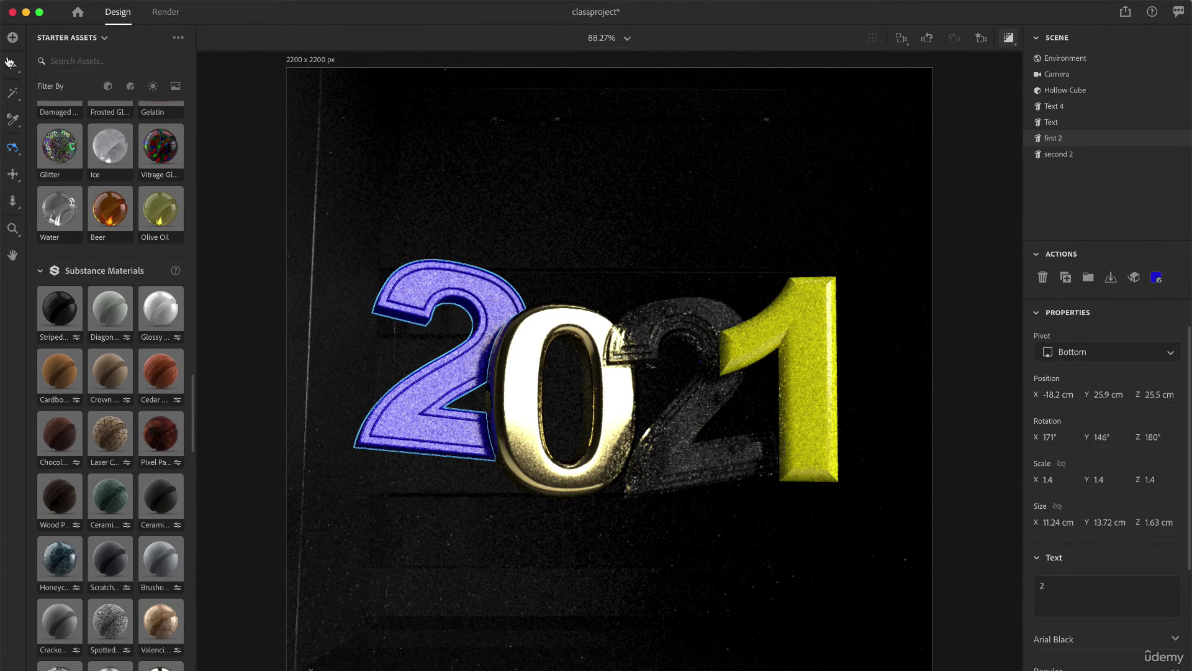
pyautogui.click(13, 65)
pyautogui.click(248, 112)
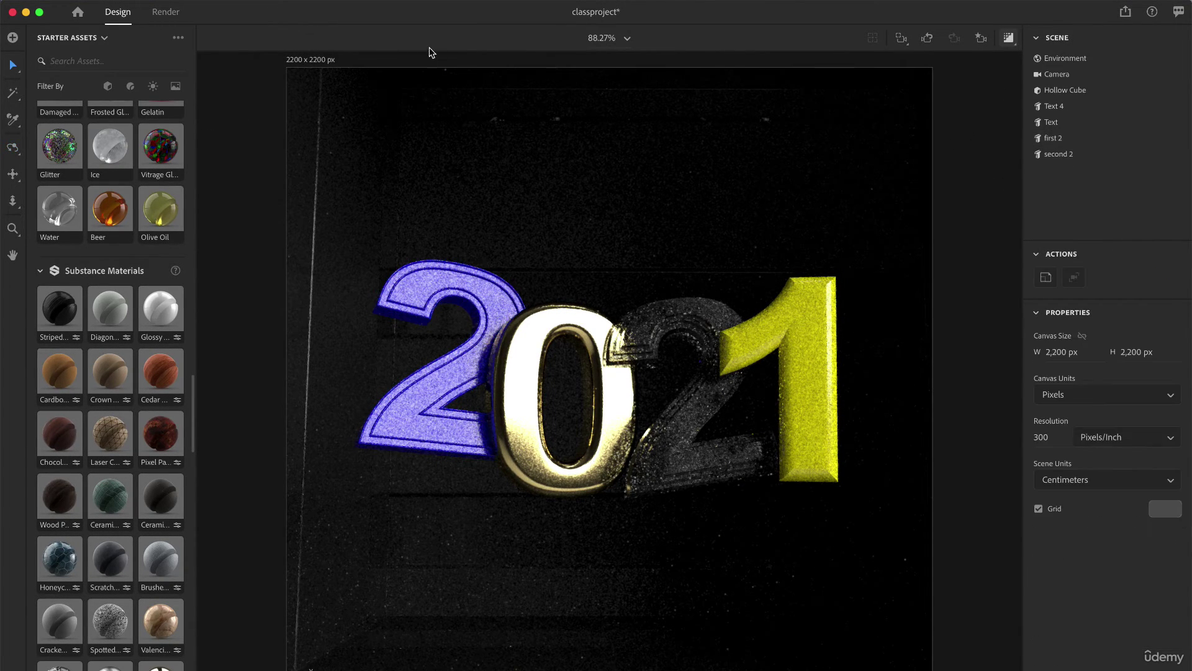
# Step: Set the environment's global lighting to 117% intensity and 117° rotation
pyautogui.click(1060, 62)
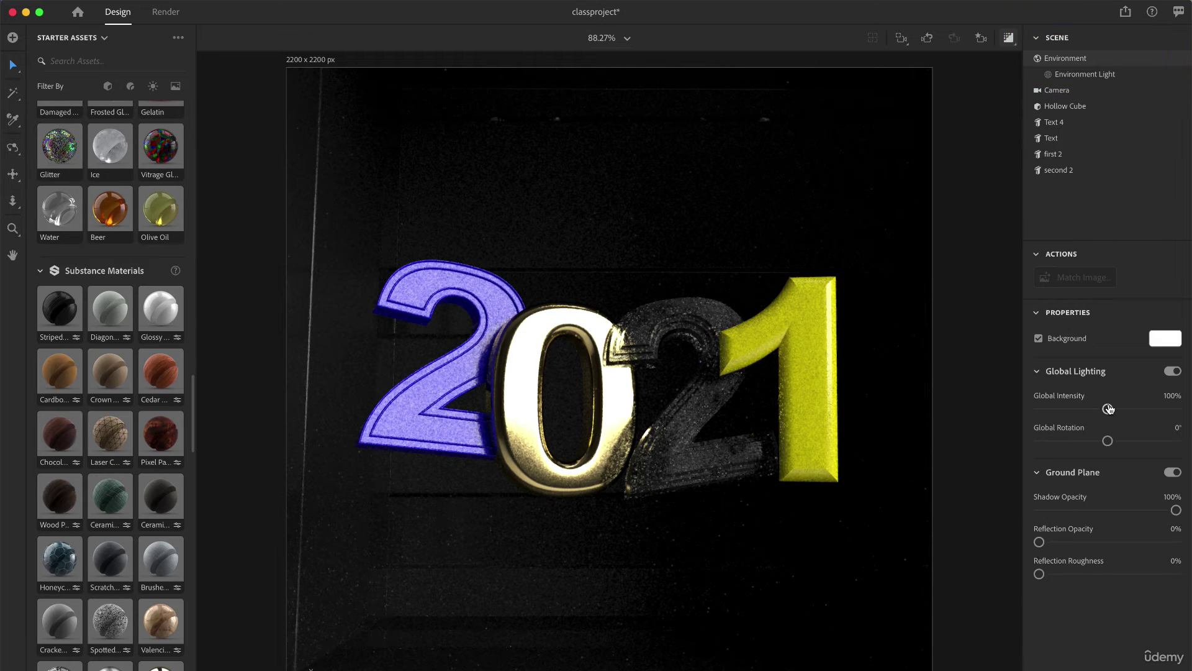
pyautogui.moveTo(1108, 409); pyautogui.dragTo(1117, 442)
pyautogui.click(900, 397)
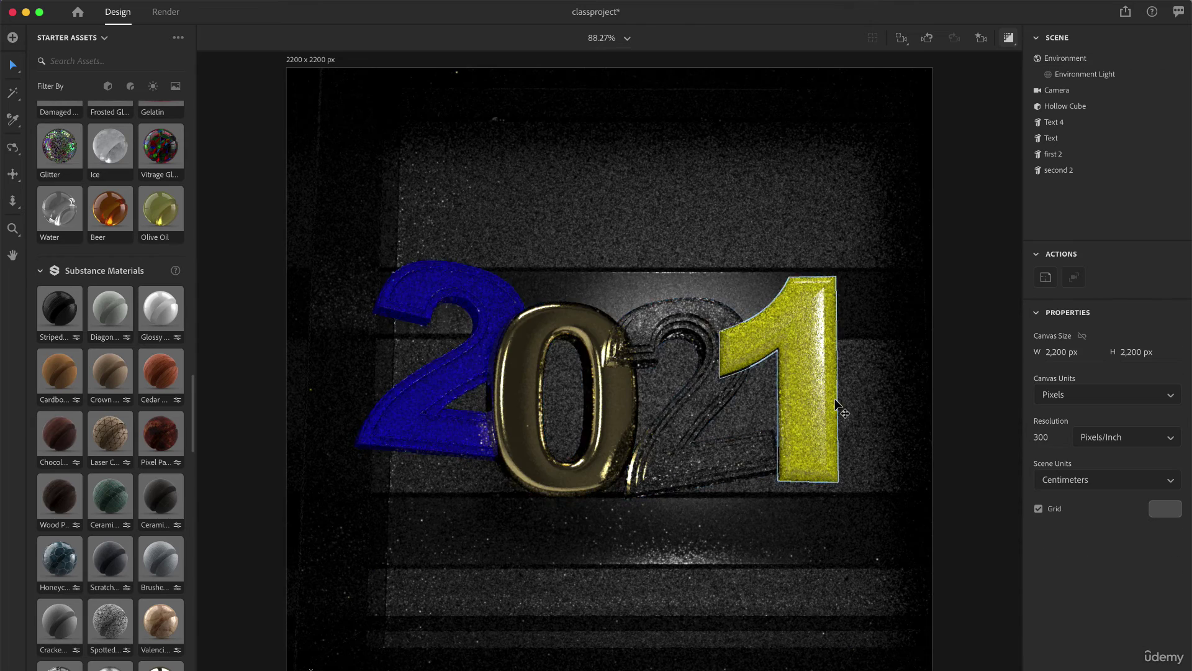
# Step: Undo the recent selections and the last change to the environment's global rotation
pyautogui.click(786, 392)
pyautogui.click(177, 0)
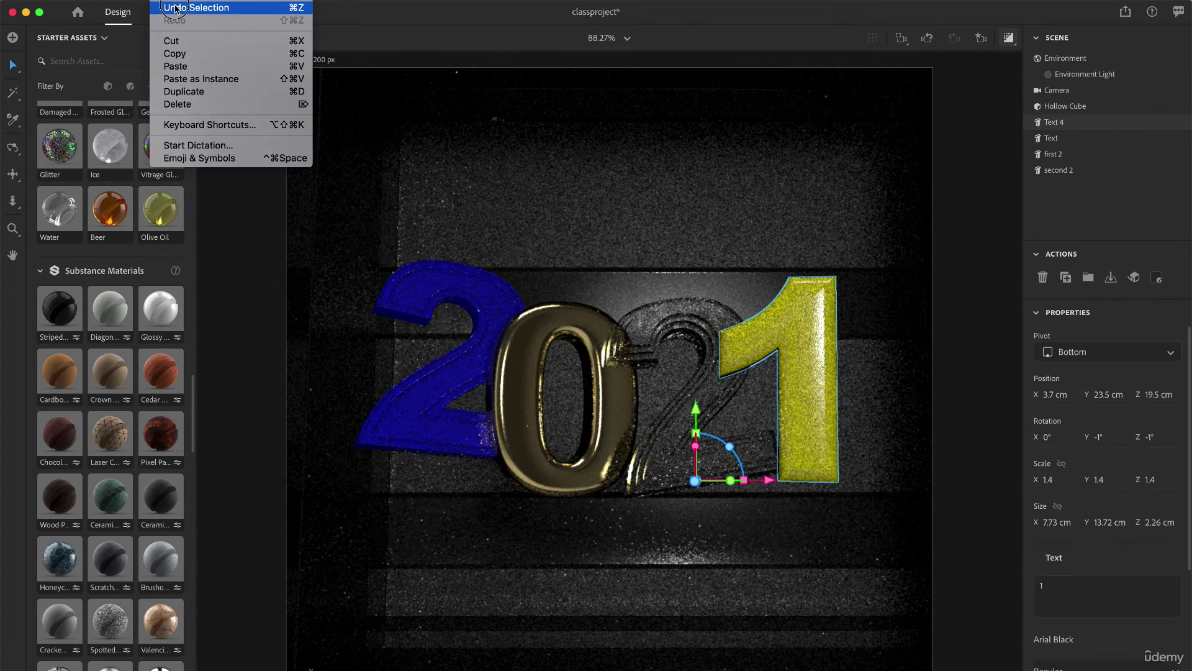
pyautogui.click(176, 9)
pyautogui.press('super+z')
pyautogui.press('super+z')
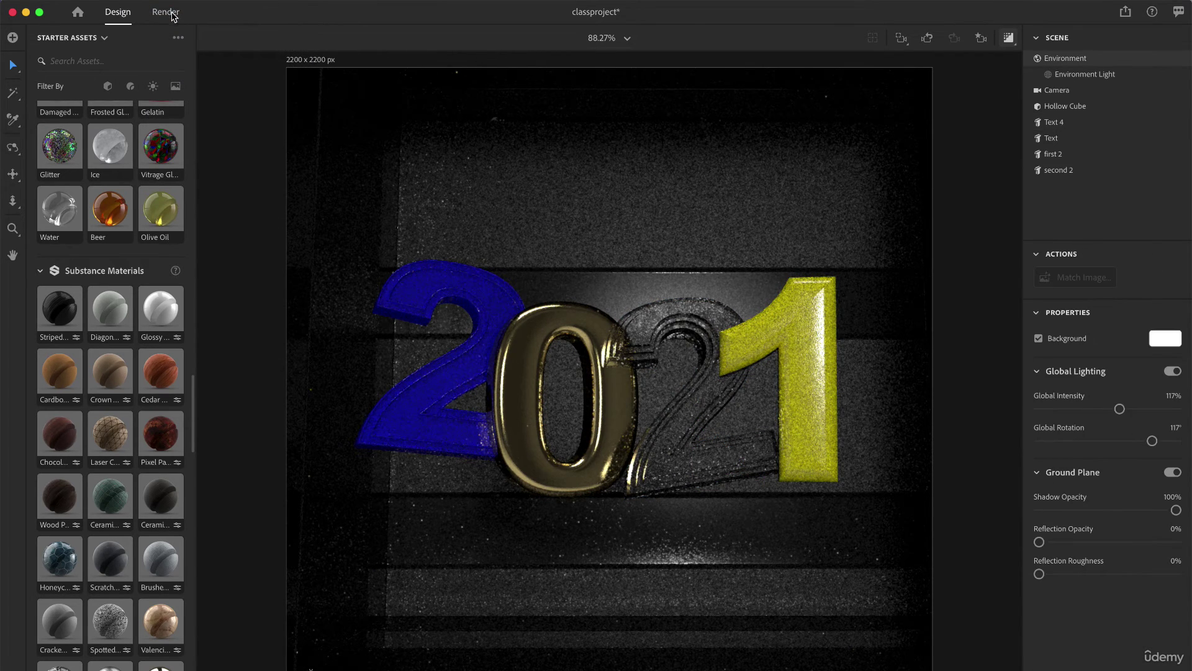
pyautogui.click(171, 4)
pyautogui.click(193, 8)
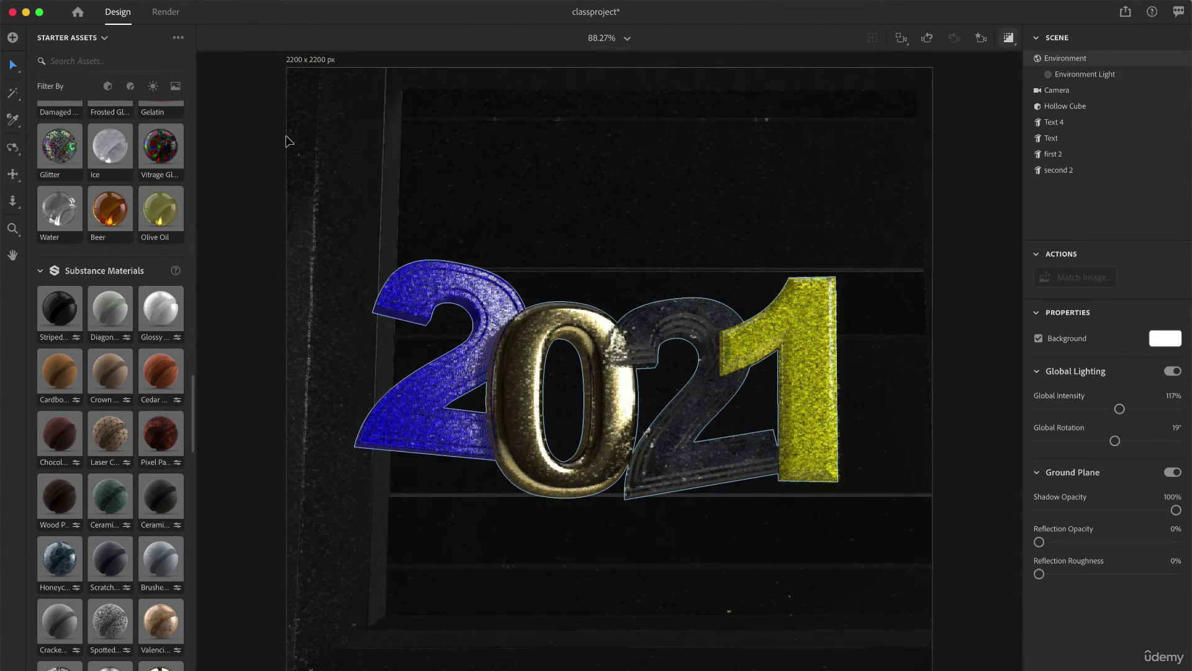
# Step: Select the digit 1 and copy the gold material of the 0 onto it with the Sampler tool
pyautogui.click(290, 226)
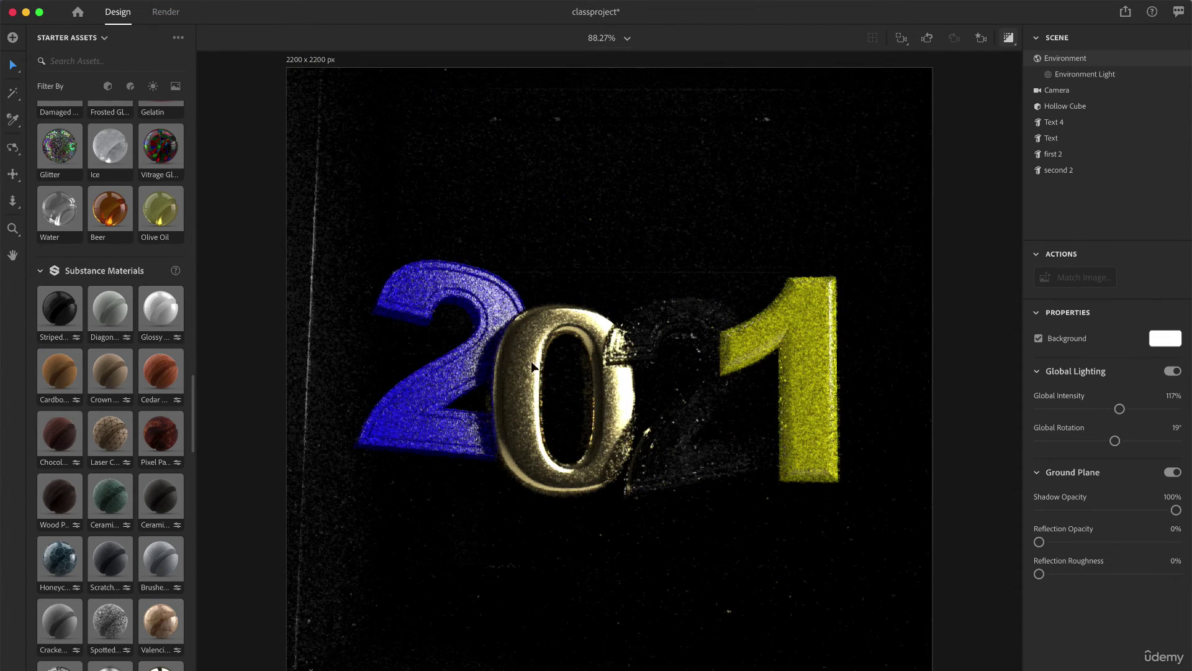
pyautogui.click(447, 281)
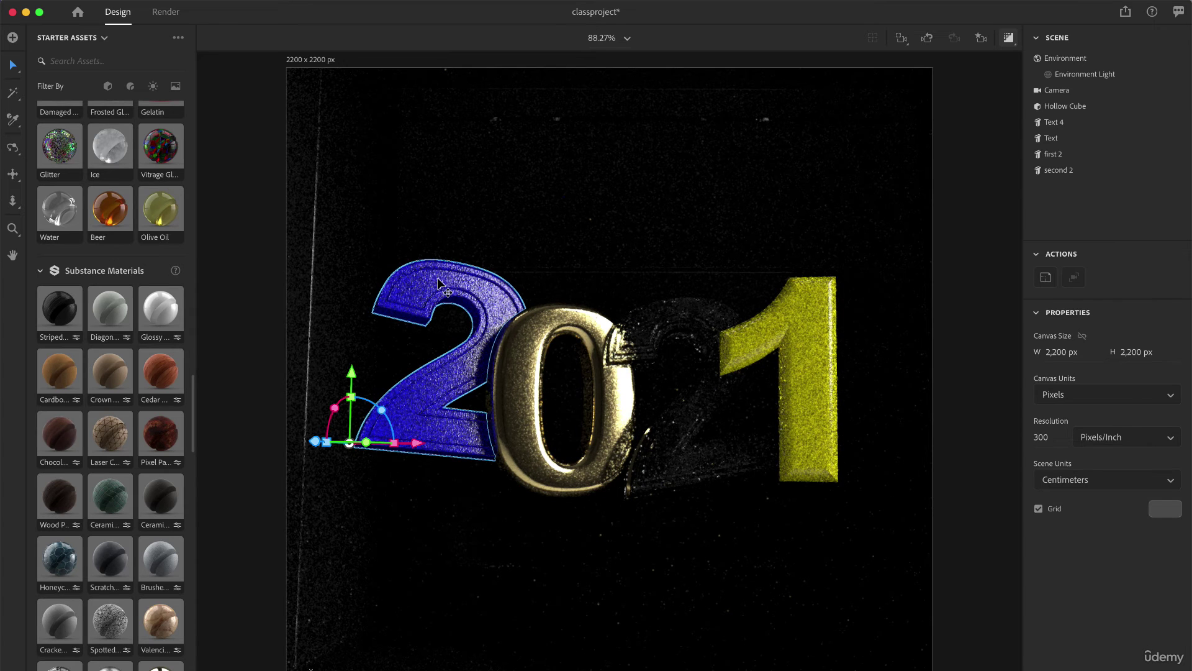
pyautogui.click(681, 314)
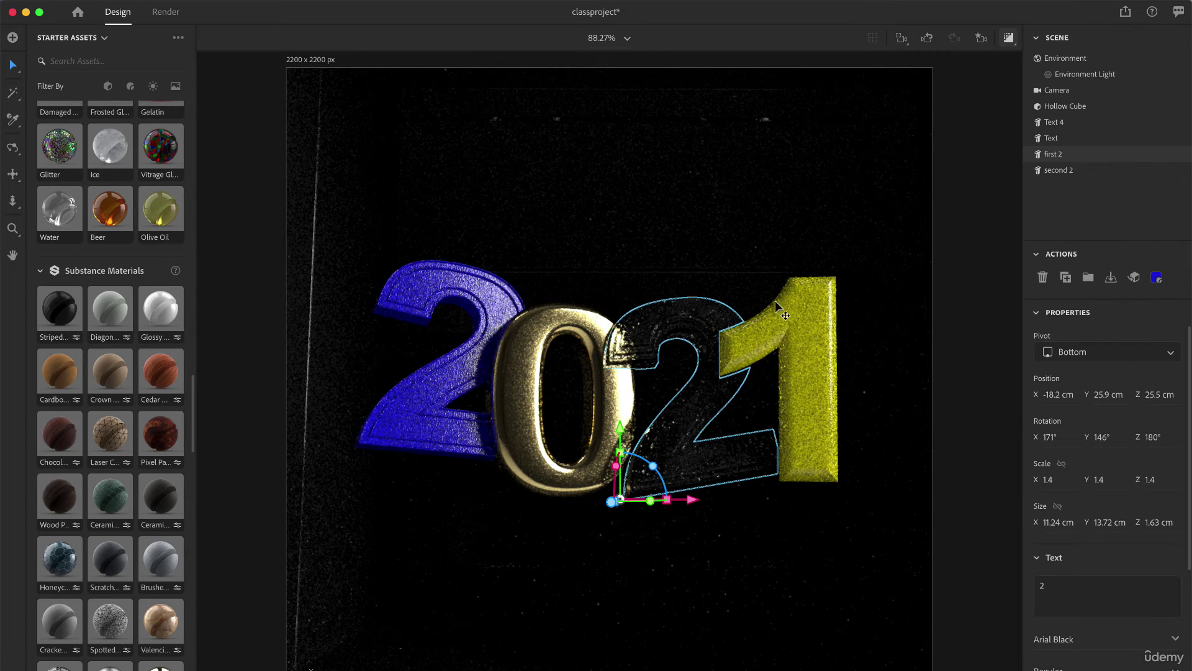
pyautogui.click(808, 306)
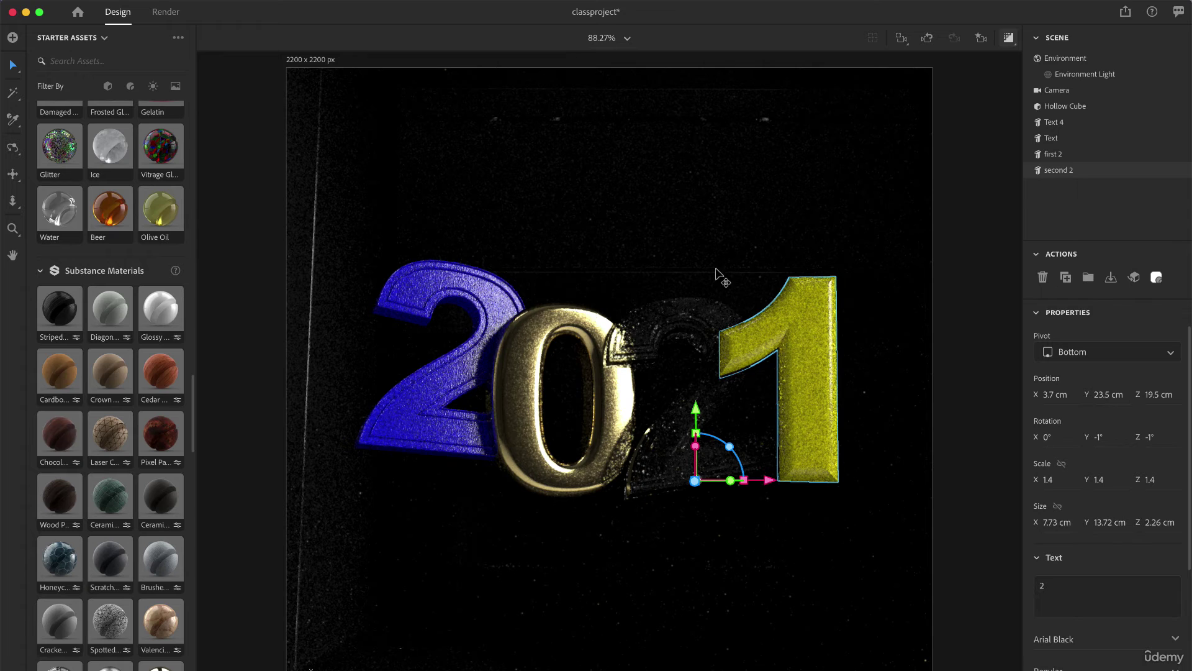
pyautogui.click(13, 120)
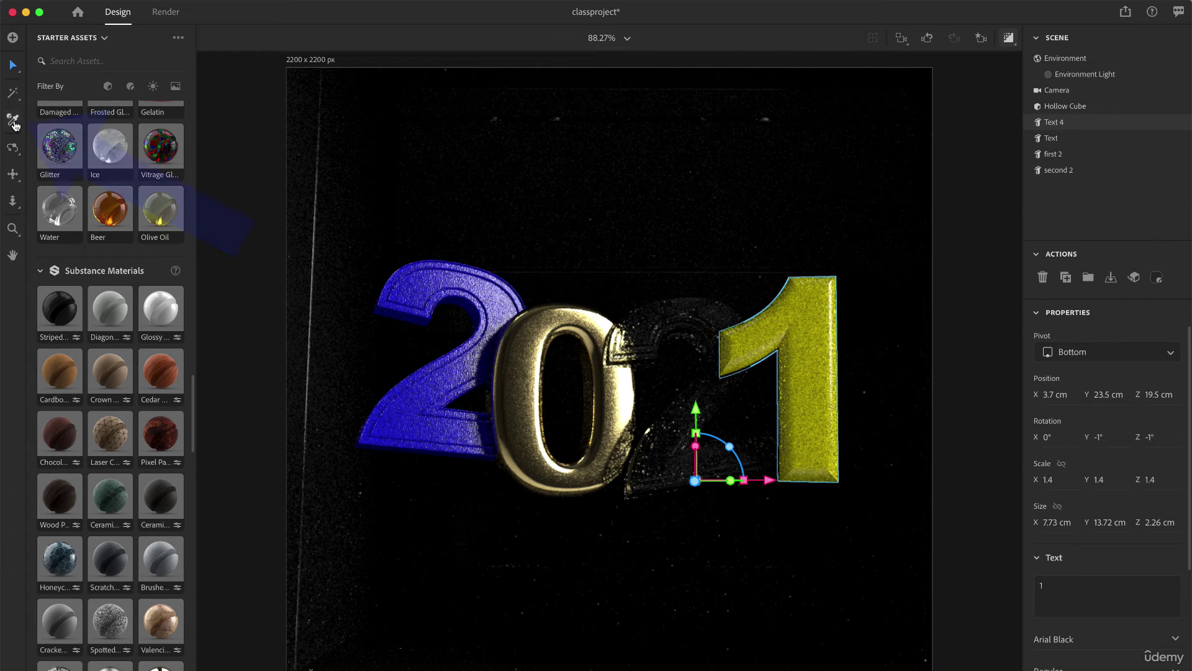
pyautogui.click(570, 318)
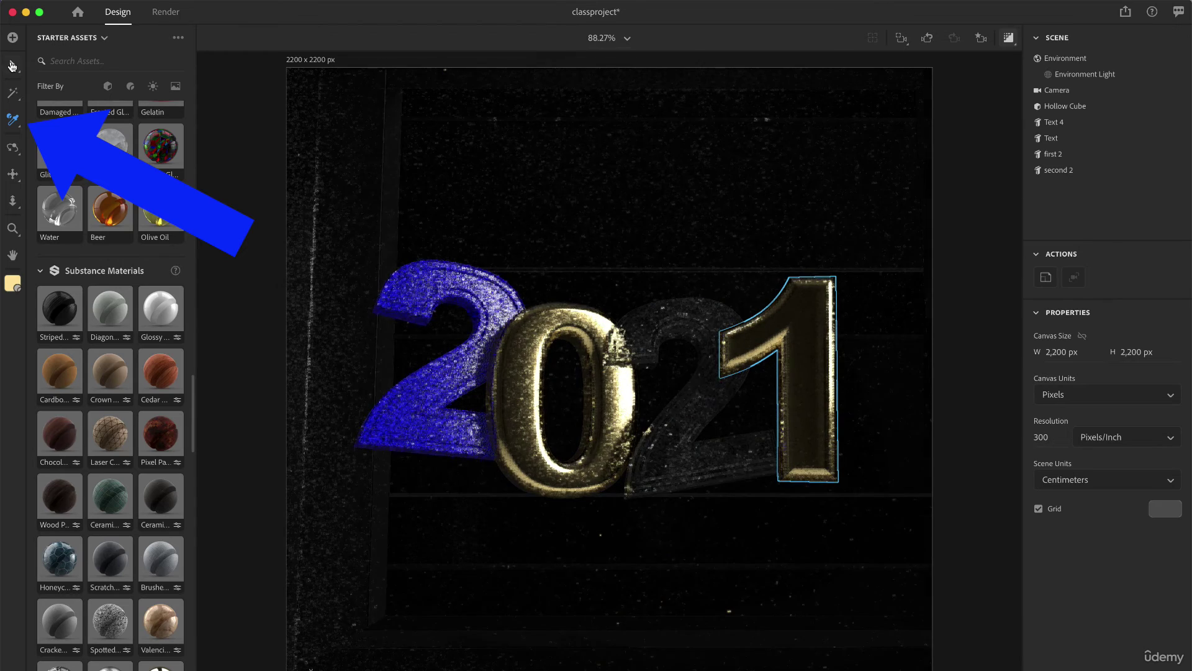
pyautogui.click(11, 65)
# Step: Copy the 0's gold material onto the second 2 with the Sampler tool, and select the first 2
pyautogui.click(685, 331)
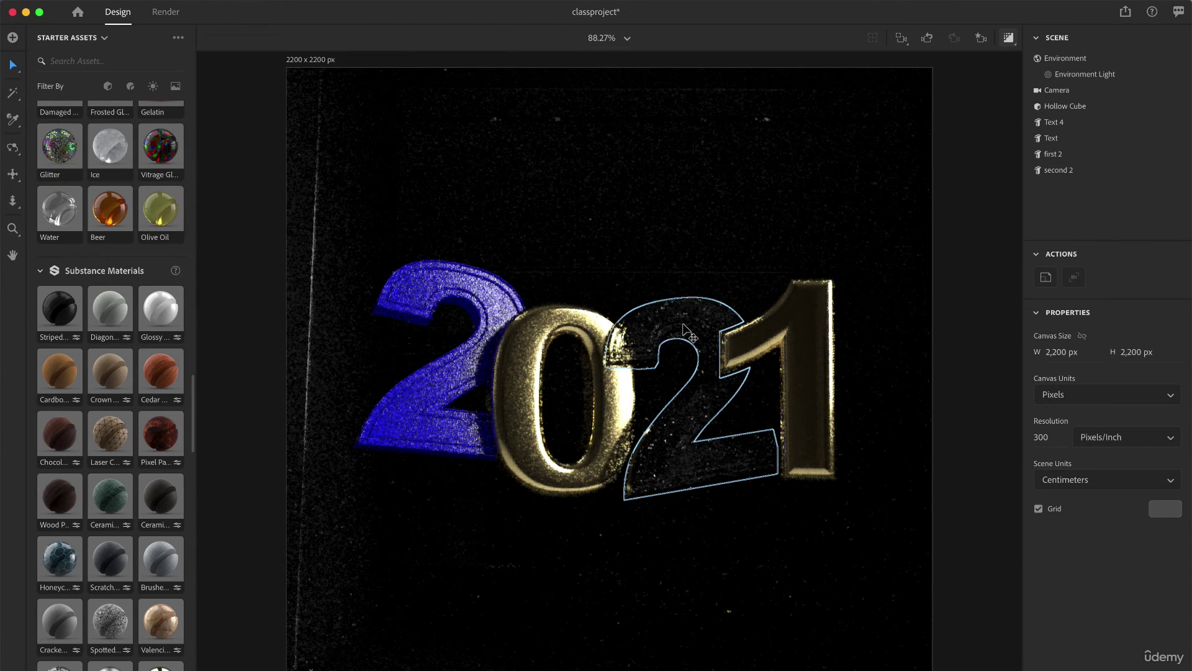
pyautogui.click(685, 331)
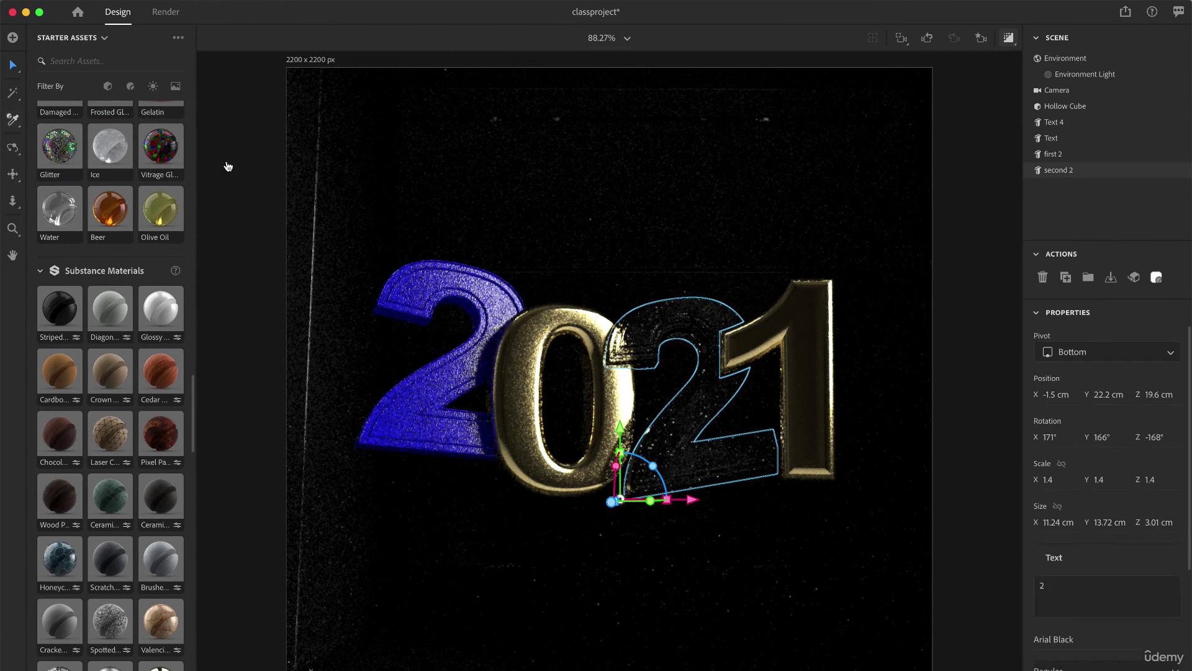
pyautogui.click(13, 121)
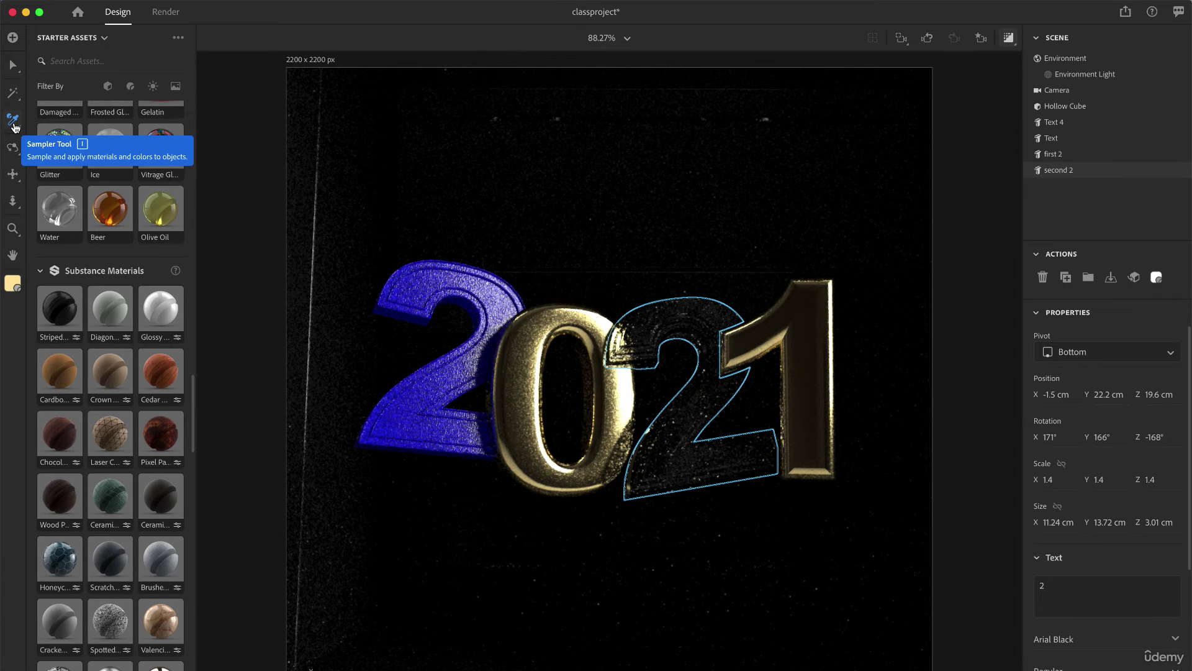
pyautogui.click(531, 352)
pyautogui.press('v')
pyautogui.click(395, 186)
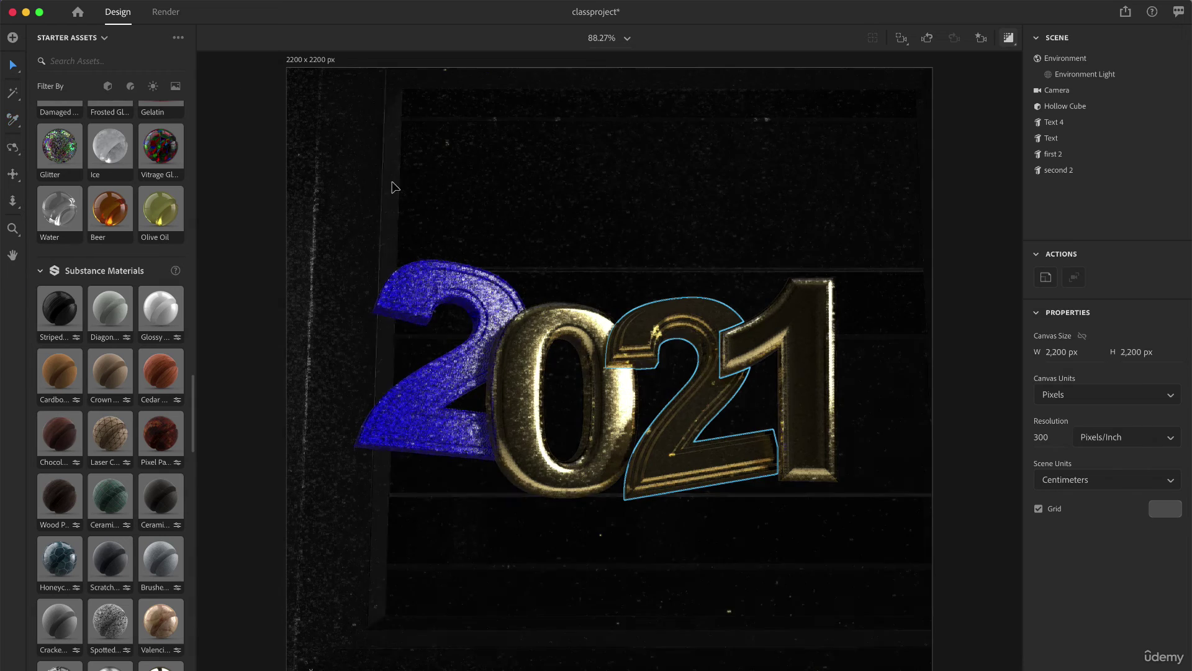
pyautogui.click(428, 379)
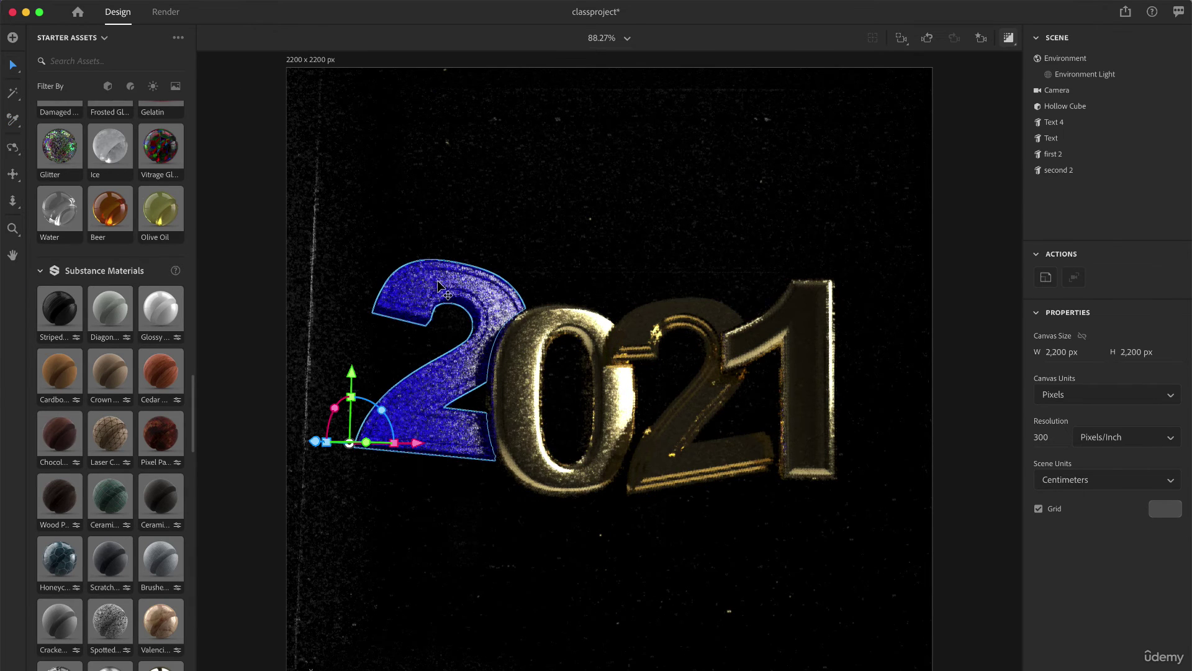
# Step: Copy the gold material onto the first 2 with the Sampler tool, and clear the selection
pyautogui.click(13, 121)
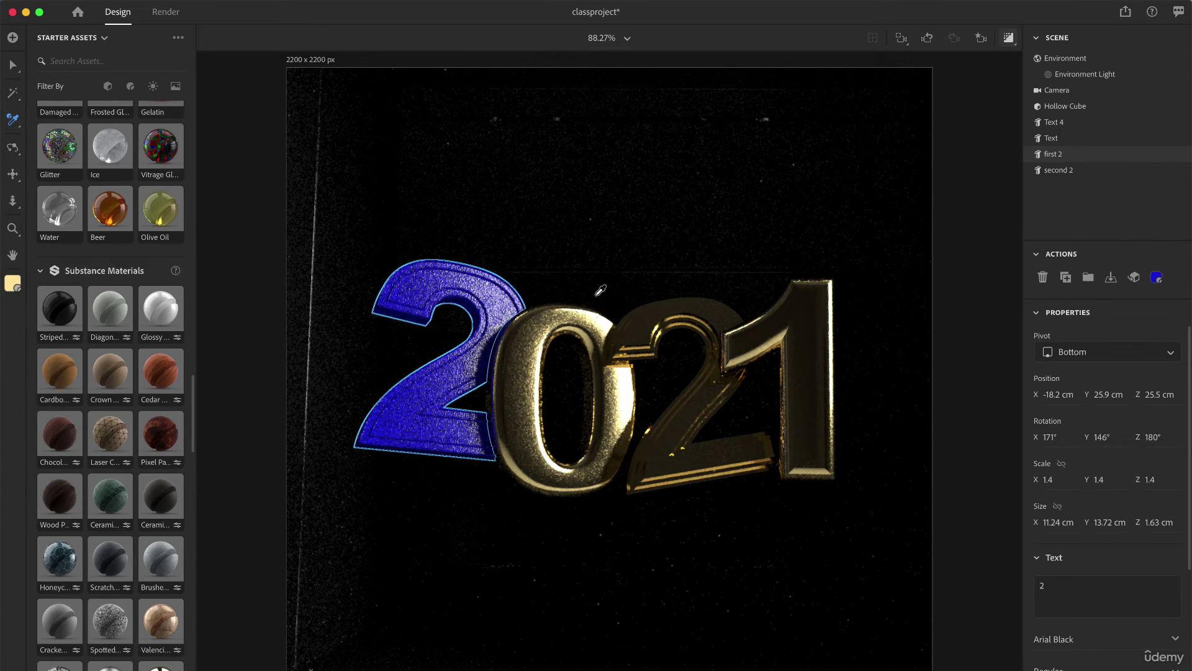
pyautogui.click(651, 327)
pyautogui.press('v')
pyautogui.click(217, 137)
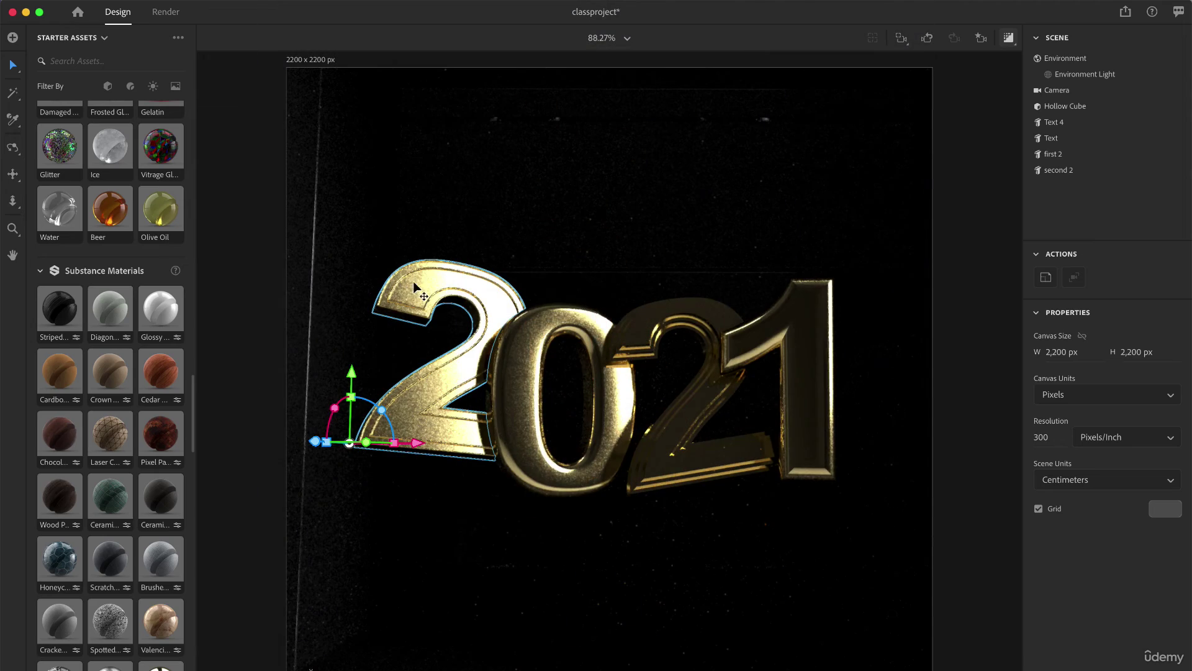
# Step: Open the gold material of the first 2 for editing and raise its roughness to 0.69
pyautogui.click(420, 288)
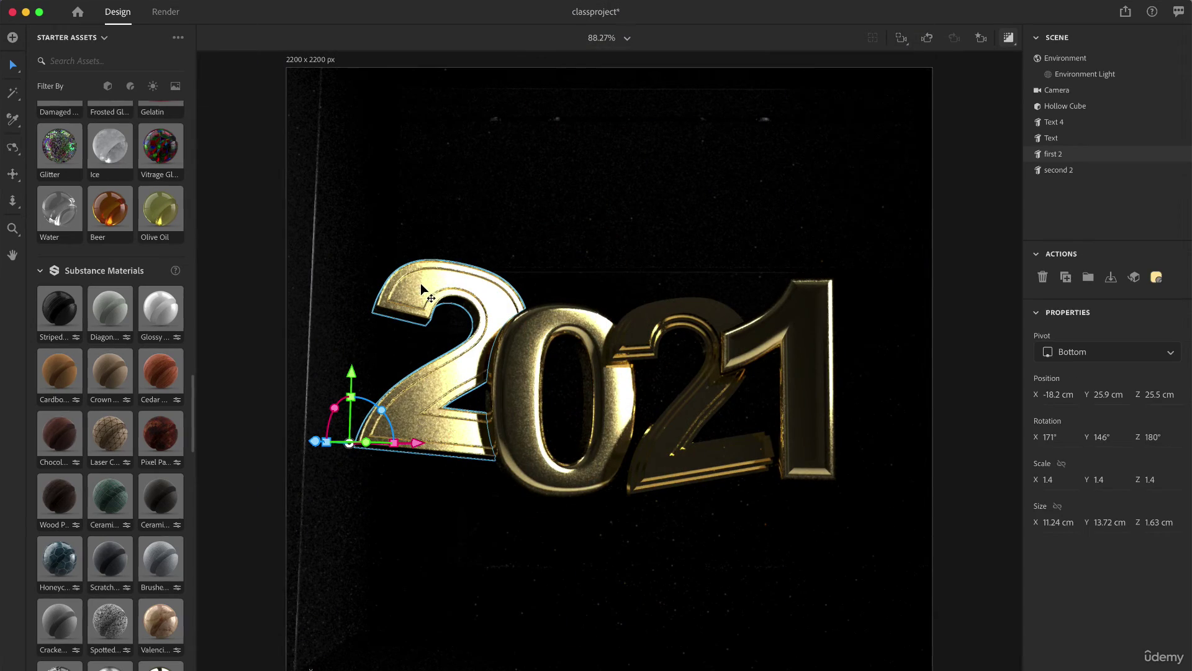
pyautogui.click(1180, 149)
pyautogui.click(1061, 209)
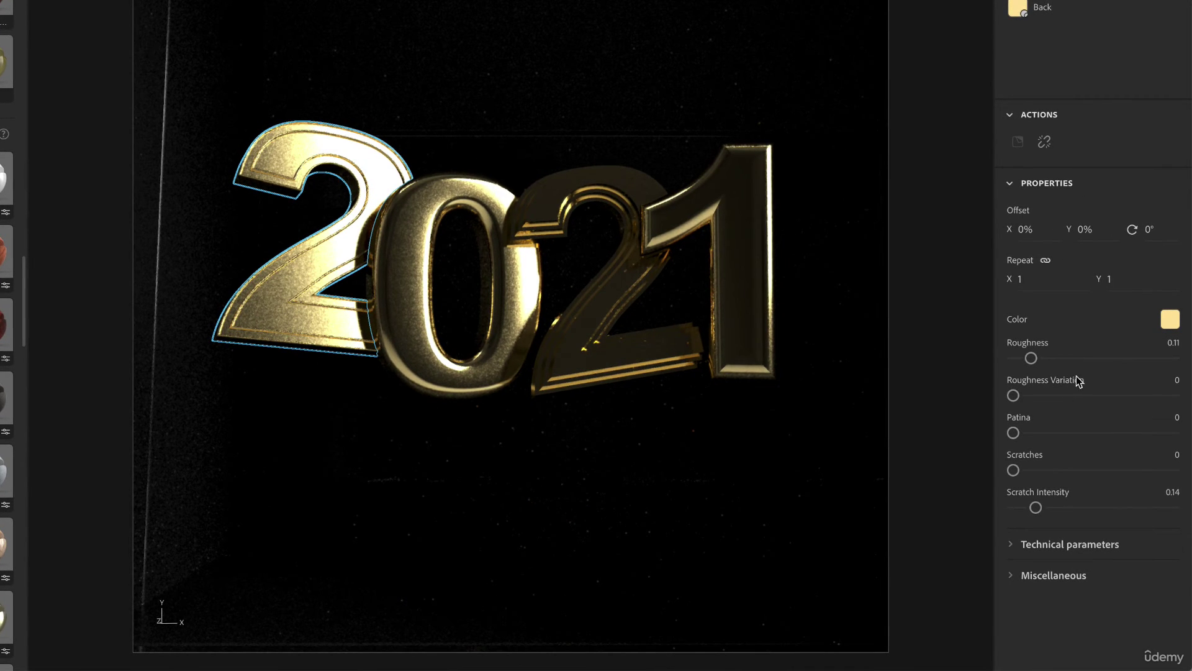
pyautogui.click(1078, 358)
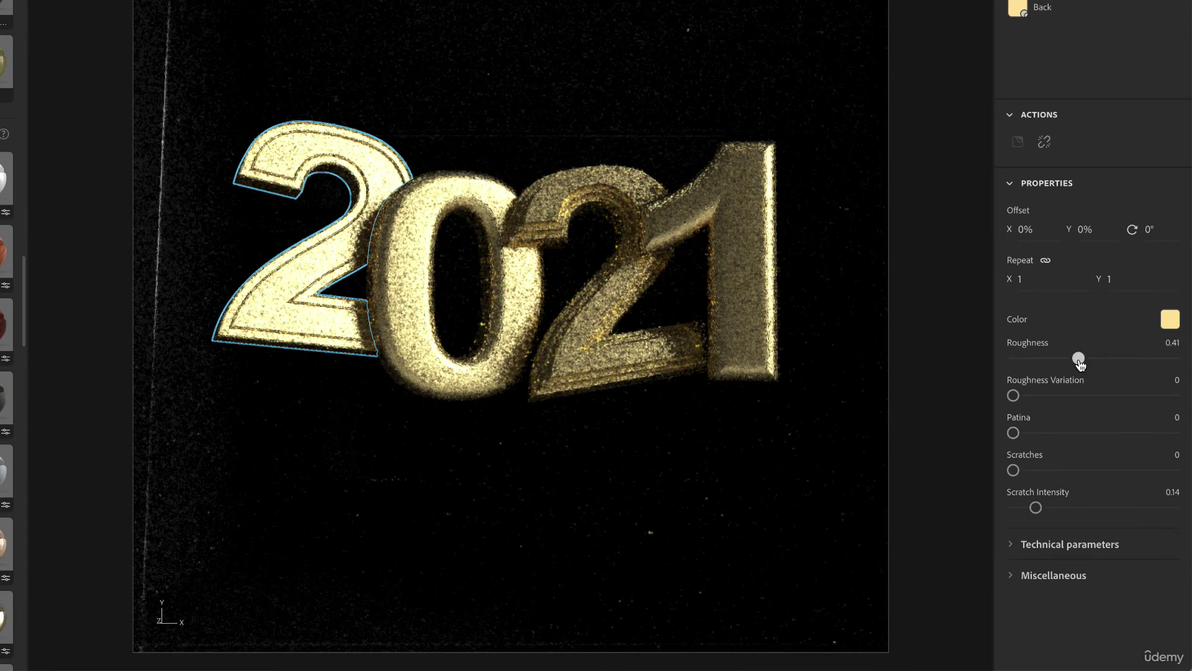
pyautogui.click(1123, 359)
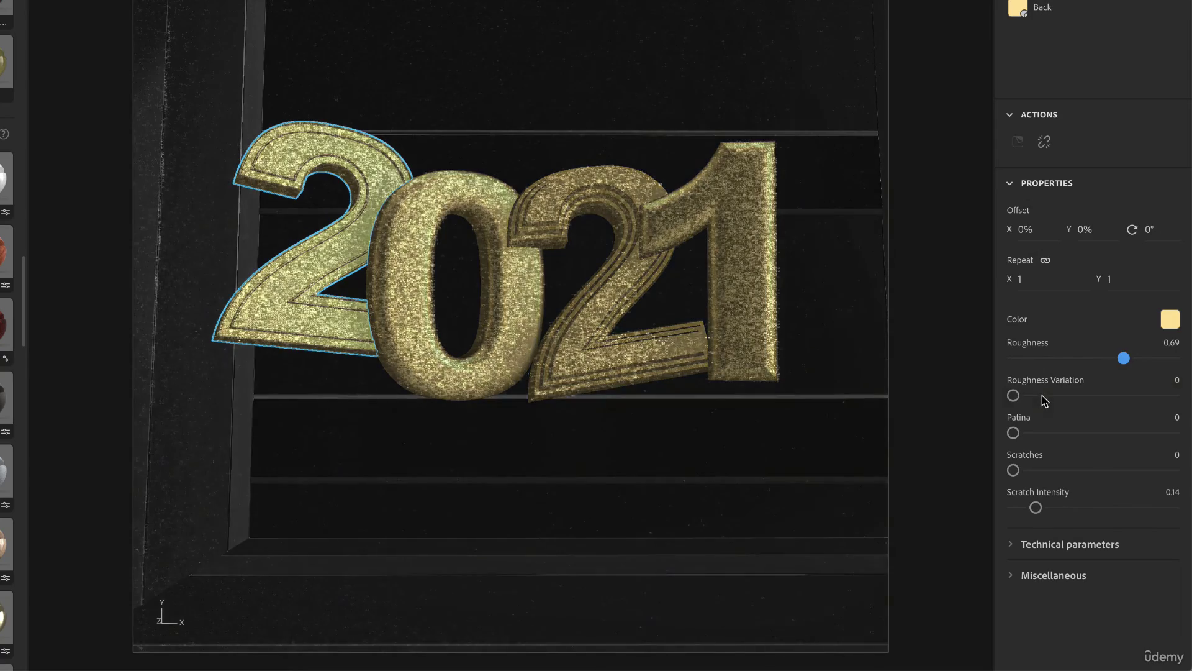
# Step: Set the gold material's roughness variation to 0.18 and patina to 0.24, reduce its roughness moderately, and deselect the digit
pyautogui.click(1042, 395)
pyautogui.moveTo(1020, 433); pyautogui.dragTo(1051, 434)
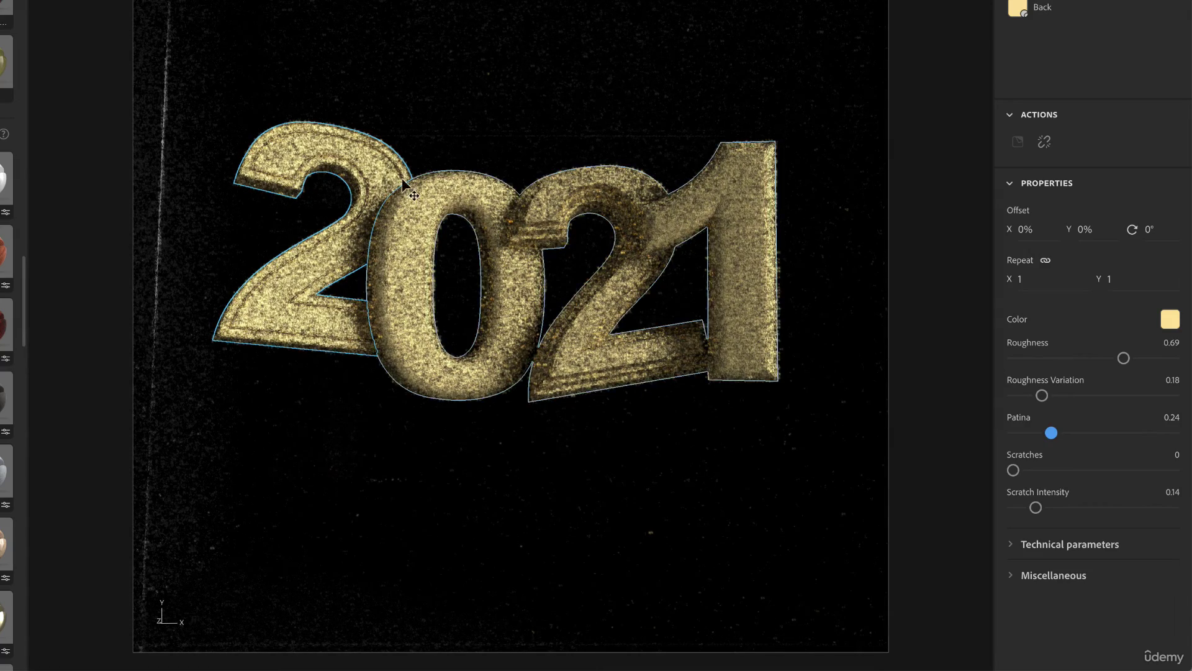
pyautogui.click(1091, 359)
pyautogui.click(958, 221)
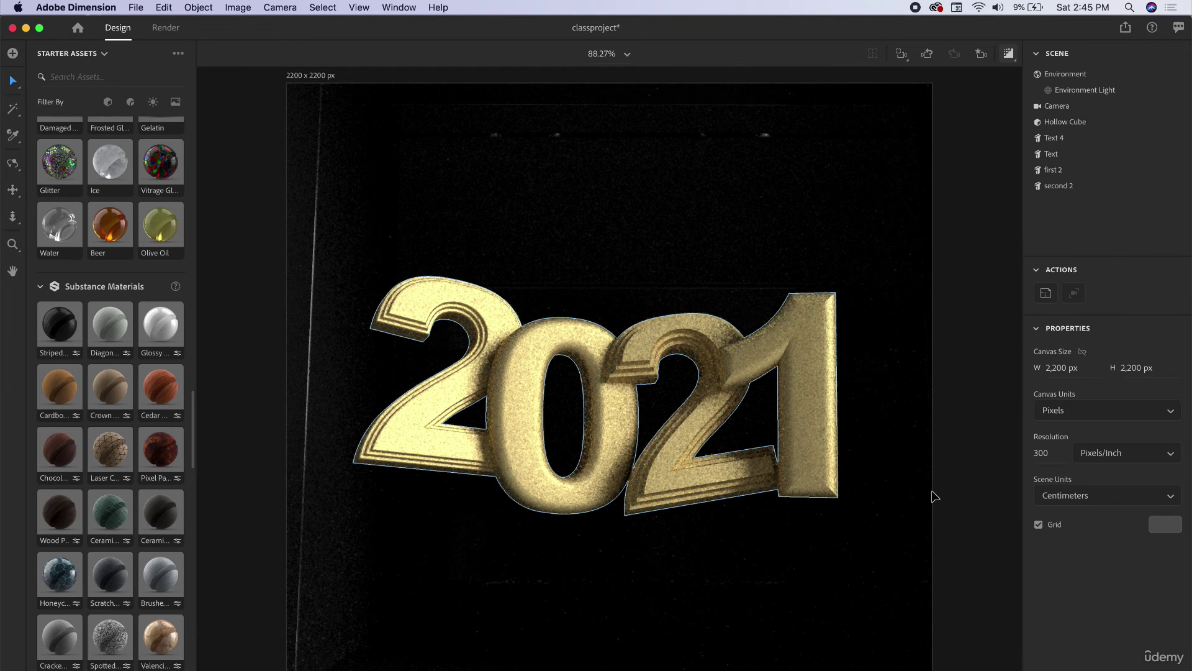
# Step: Turn the render preview off and back on to compare the look of the gold digits
pyautogui.click(1008, 55)
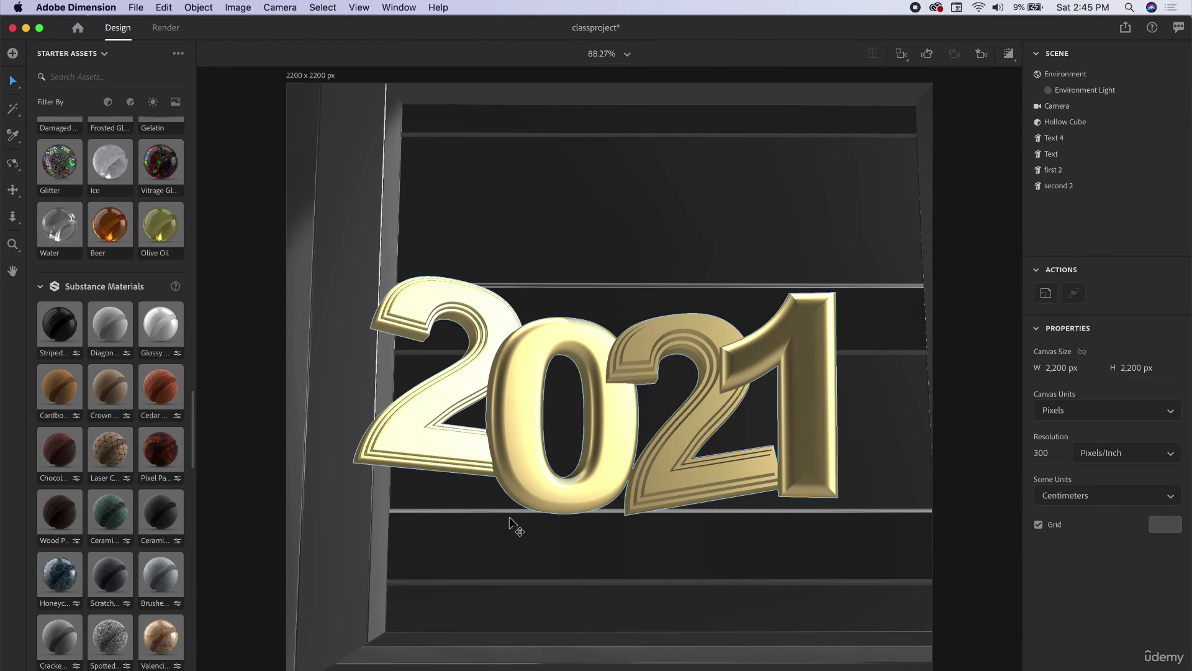
pyautogui.click(1009, 54)
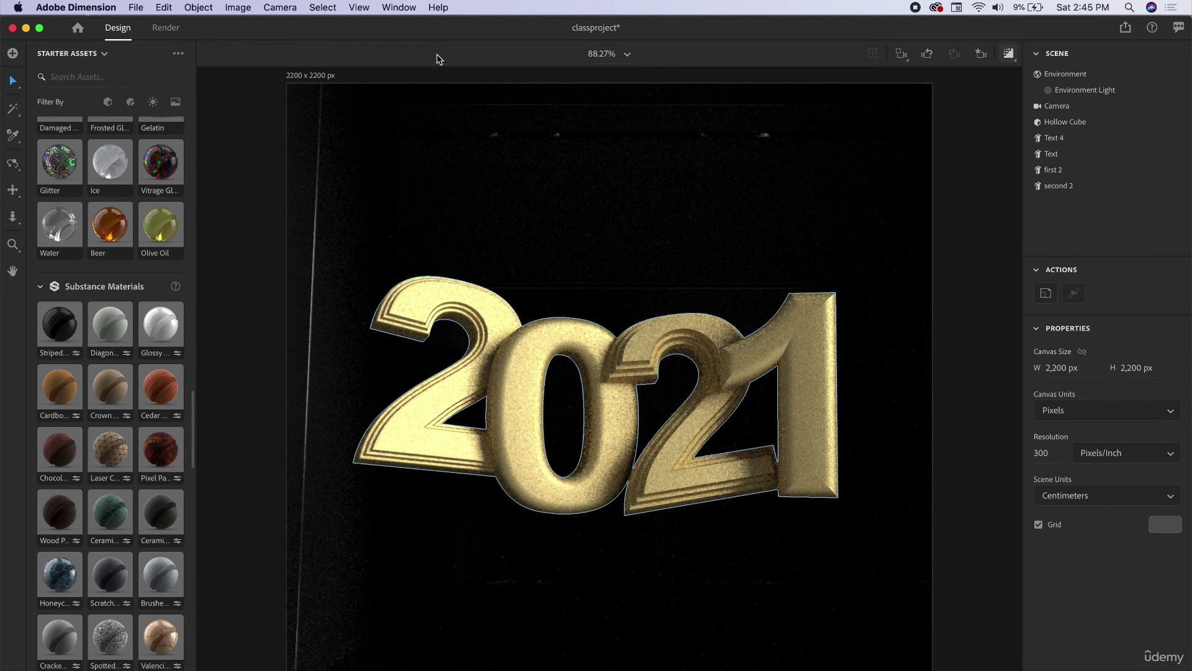
# Step: Render the scene locally at Medium quality, exporting it as both PSD (16 Bits/Channel) and PNG
pyautogui.click(161, 27)
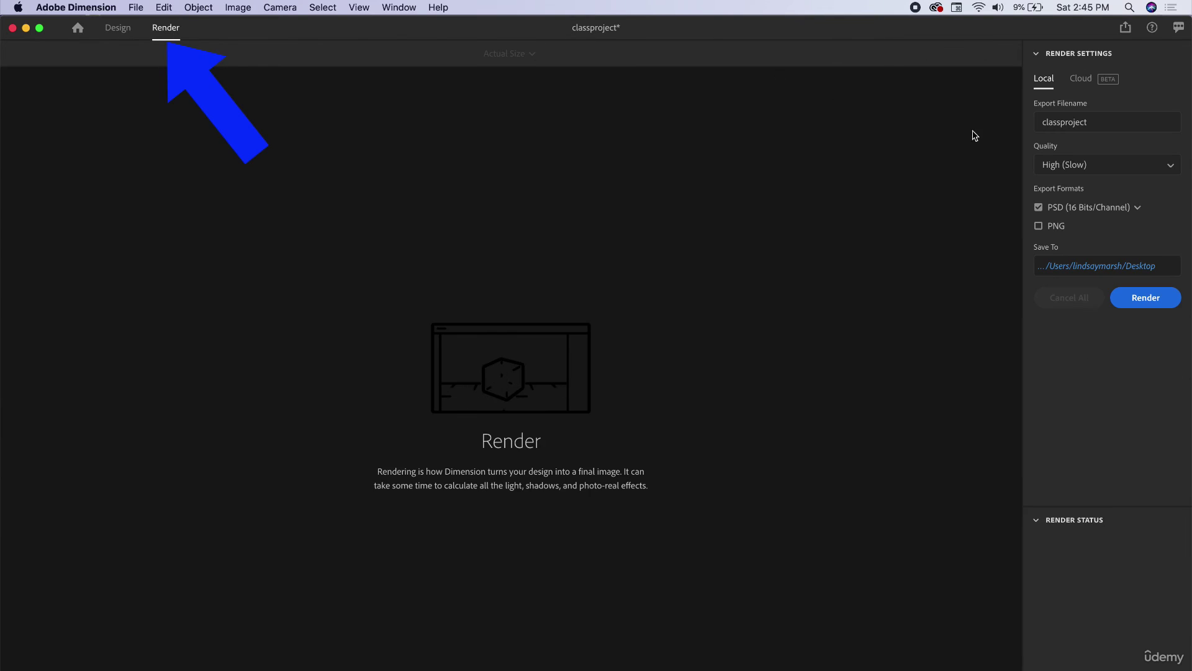
pyautogui.click(1063, 164)
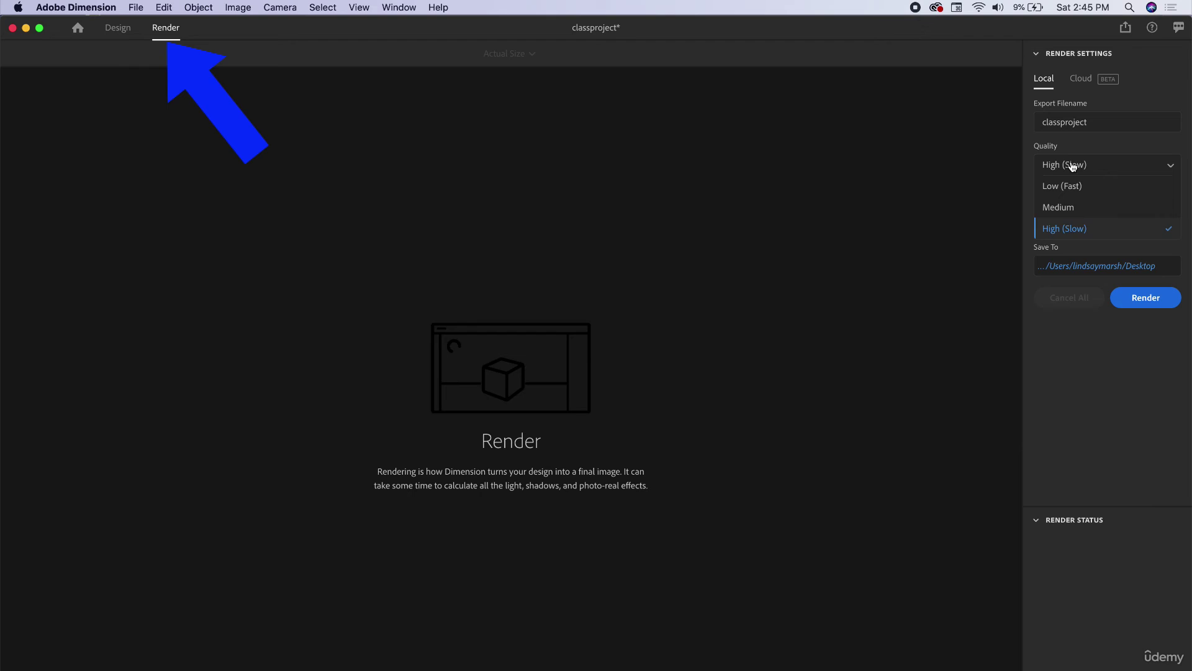
pyautogui.click(1068, 214)
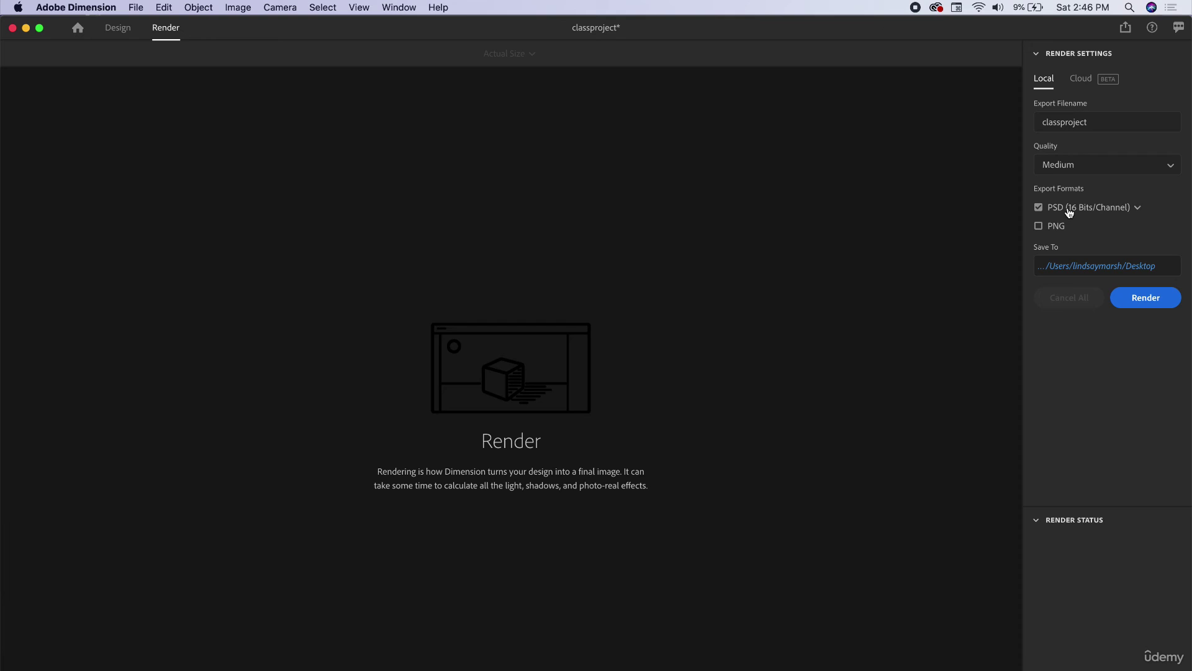
pyautogui.click(1071, 167)
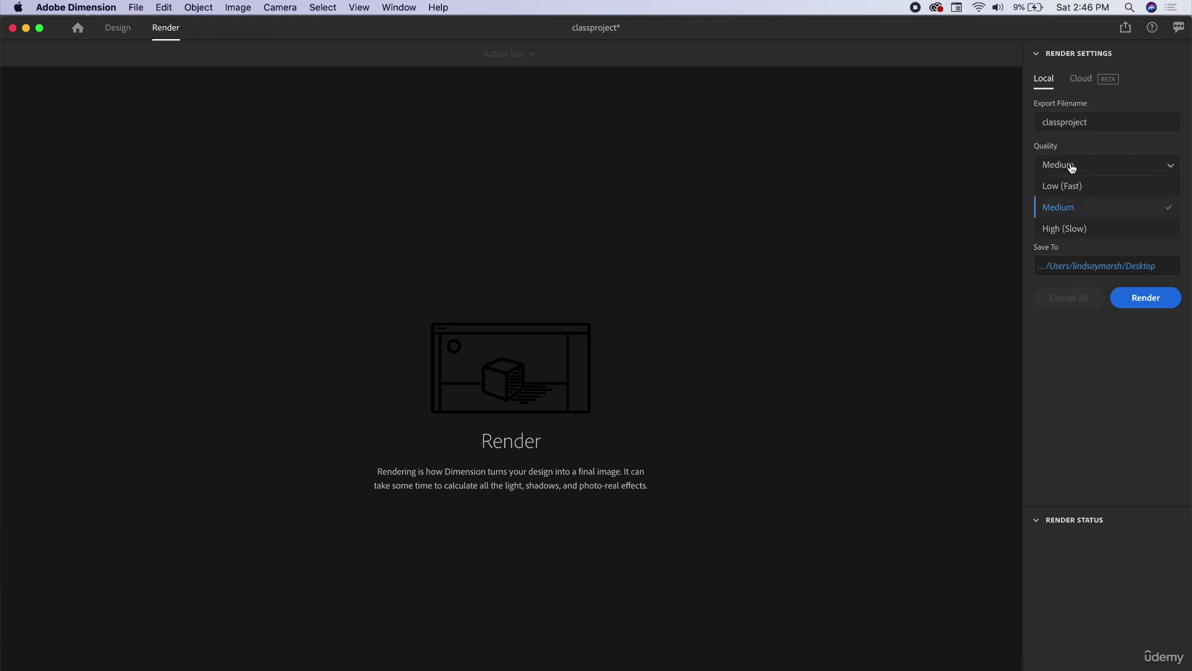
pyautogui.click(1065, 211)
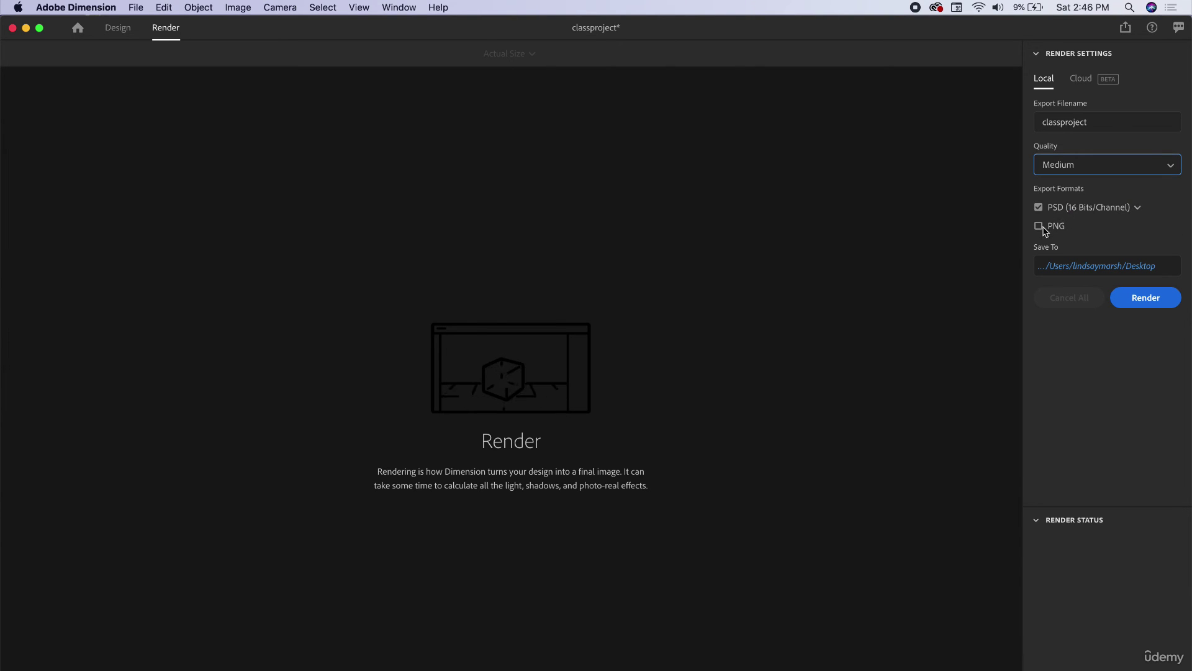
pyautogui.click(1039, 226)
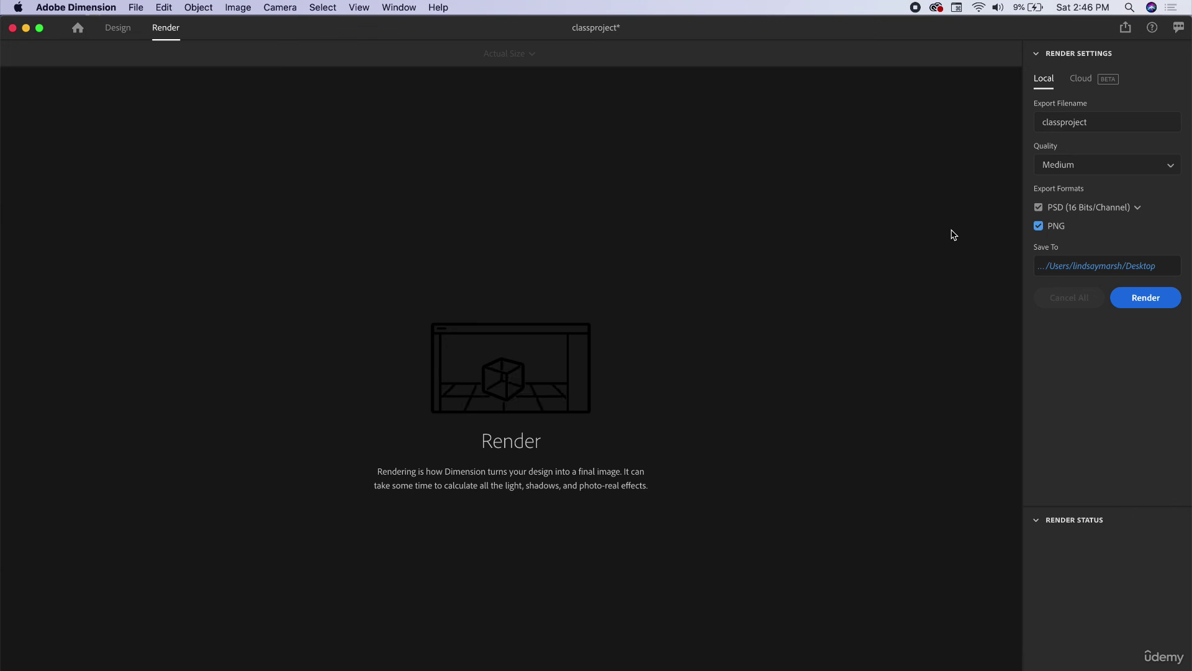
pyautogui.click(1144, 298)
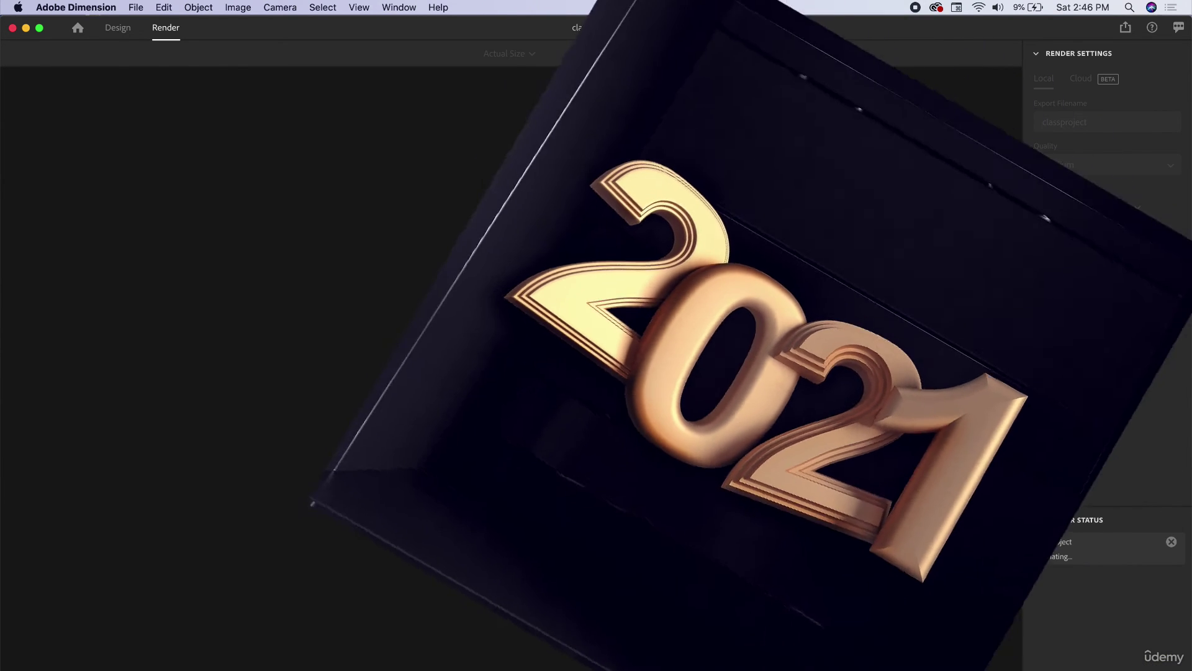